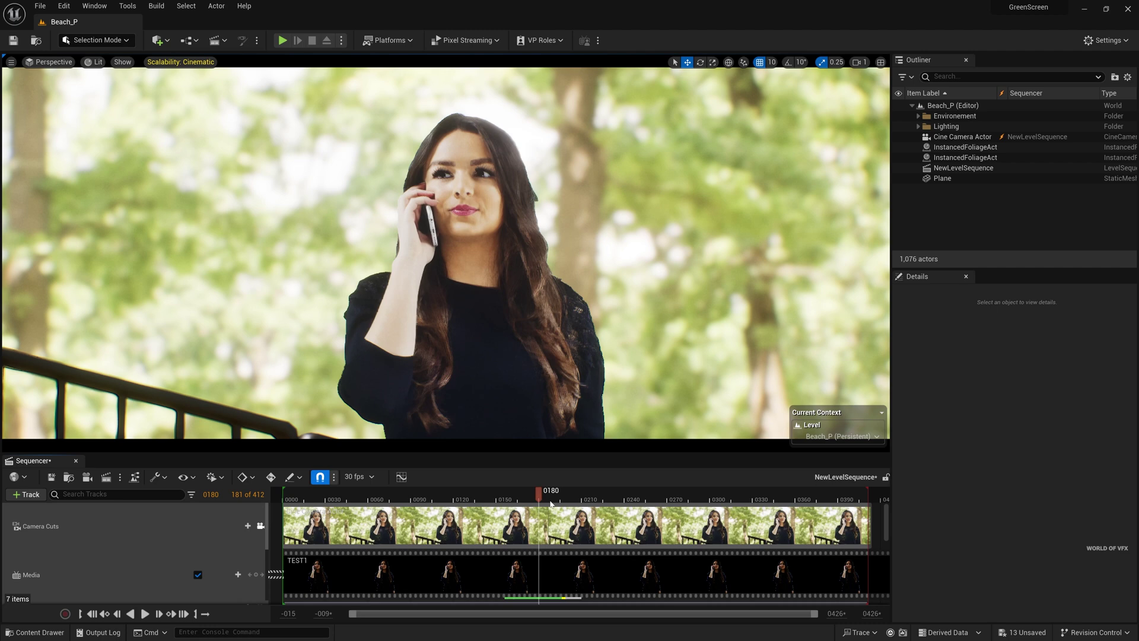
# Scrub the sequence back to frame 104 and release the viewport from the camera cuts
pyautogui.moveTo(608, 506); pyautogui.dragTo(432, 512)
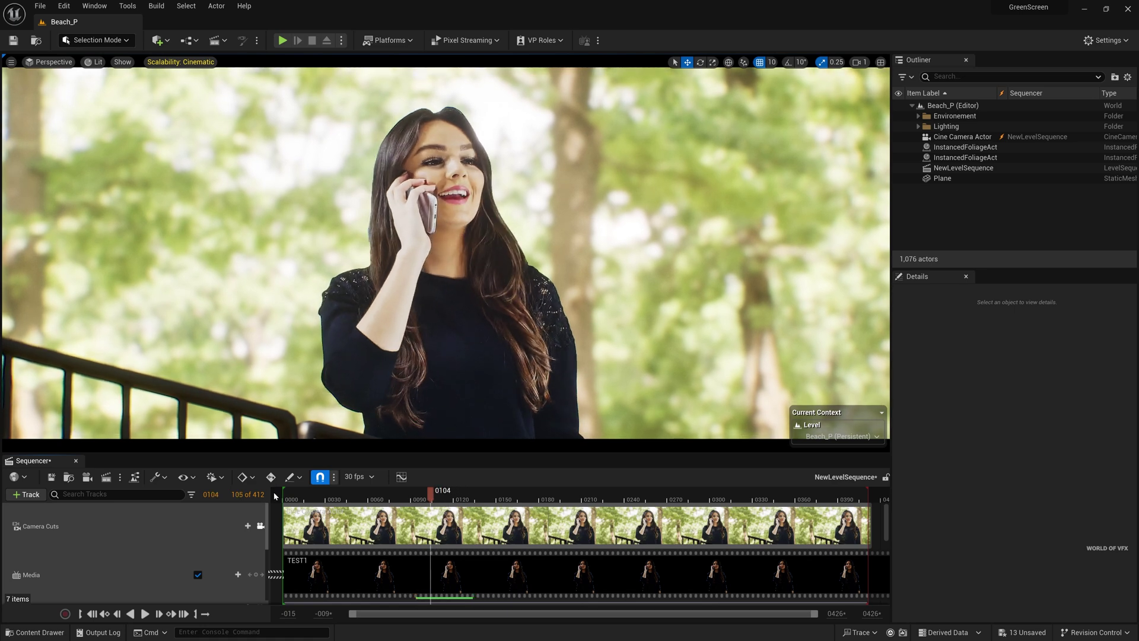
pyautogui.click(260, 526)
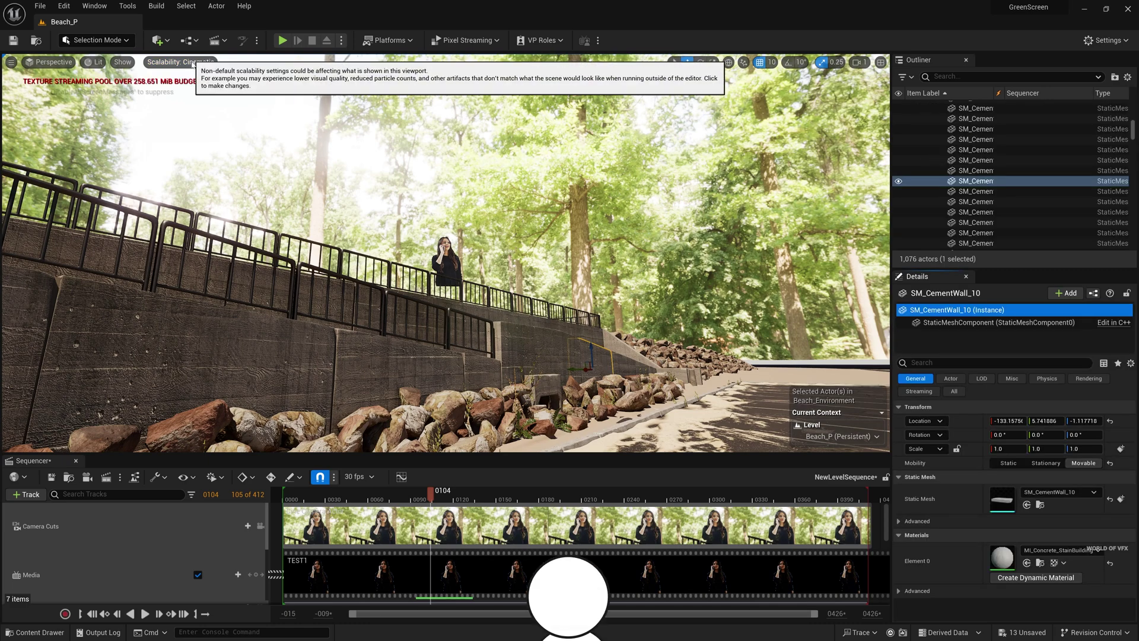
# Set all scalability groups to Medium and switch the viewport to Unlit shading
pyautogui.click(188, 61)
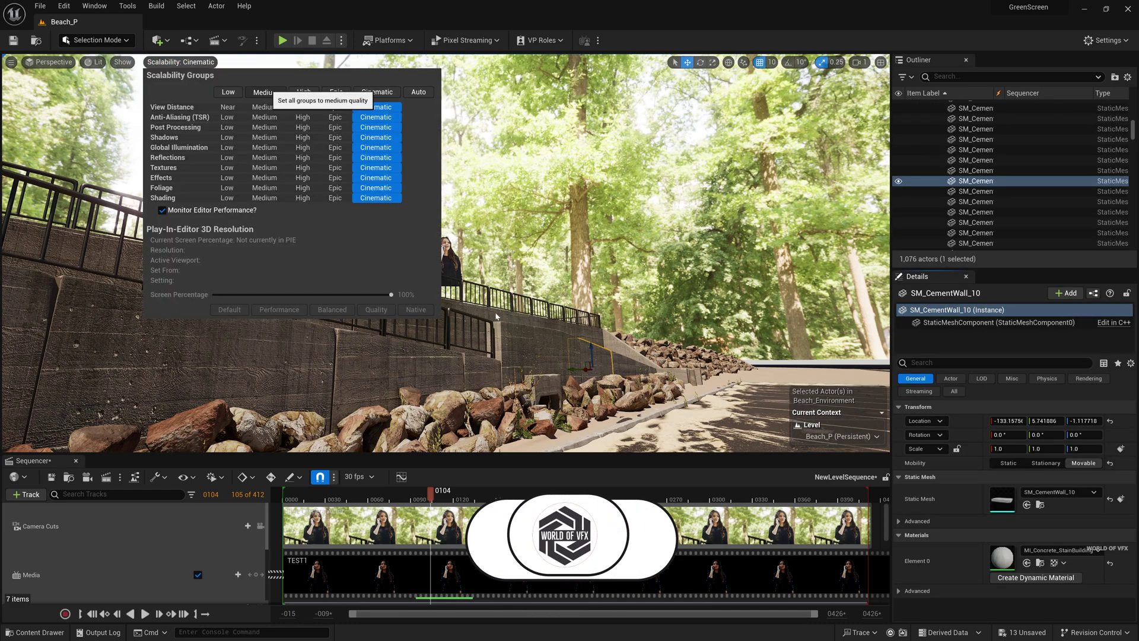
pyautogui.click(265, 92)
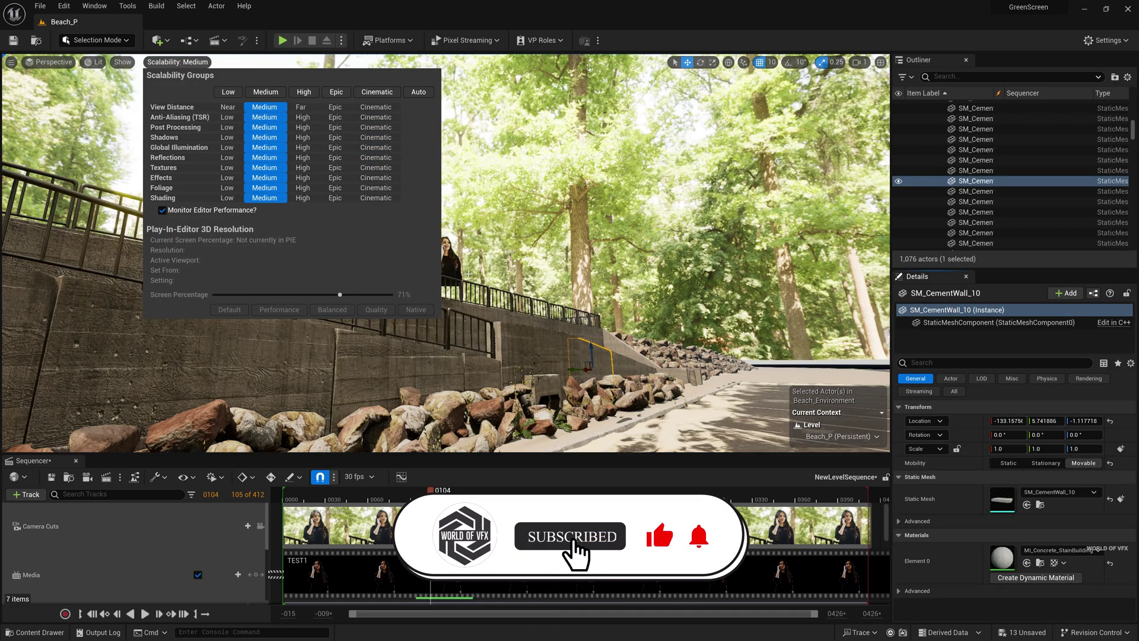
pyautogui.click(93, 62)
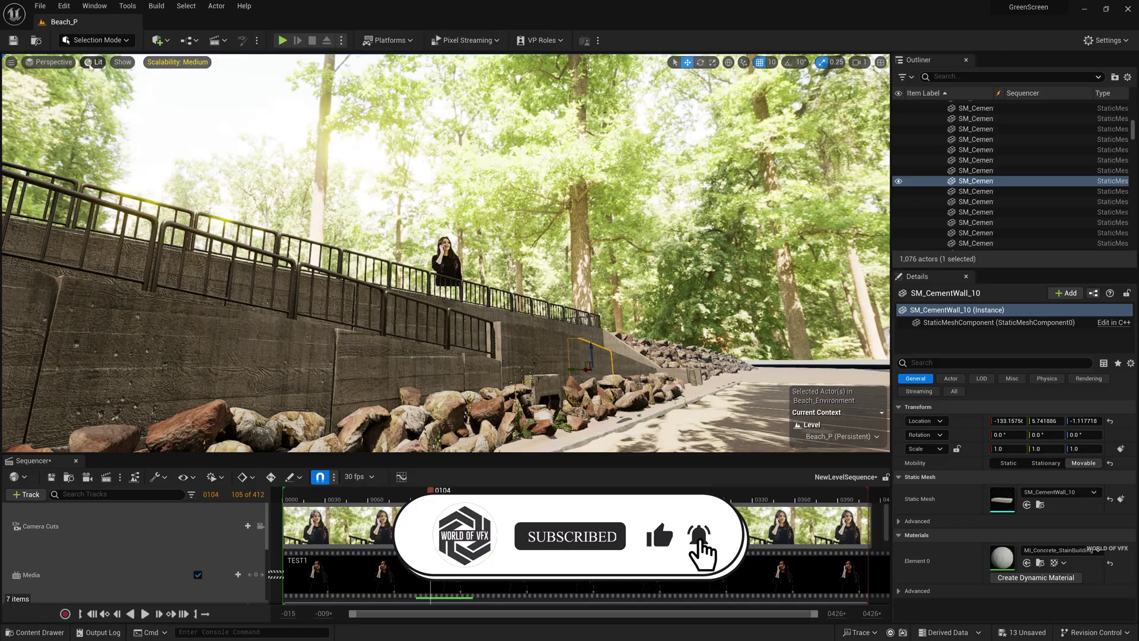
pyautogui.click(93, 63)
pyautogui.click(116, 104)
pyautogui.moveTo(408, 246); pyautogui.dragTo(442, 196, button='right')
pyautogui.press('w')
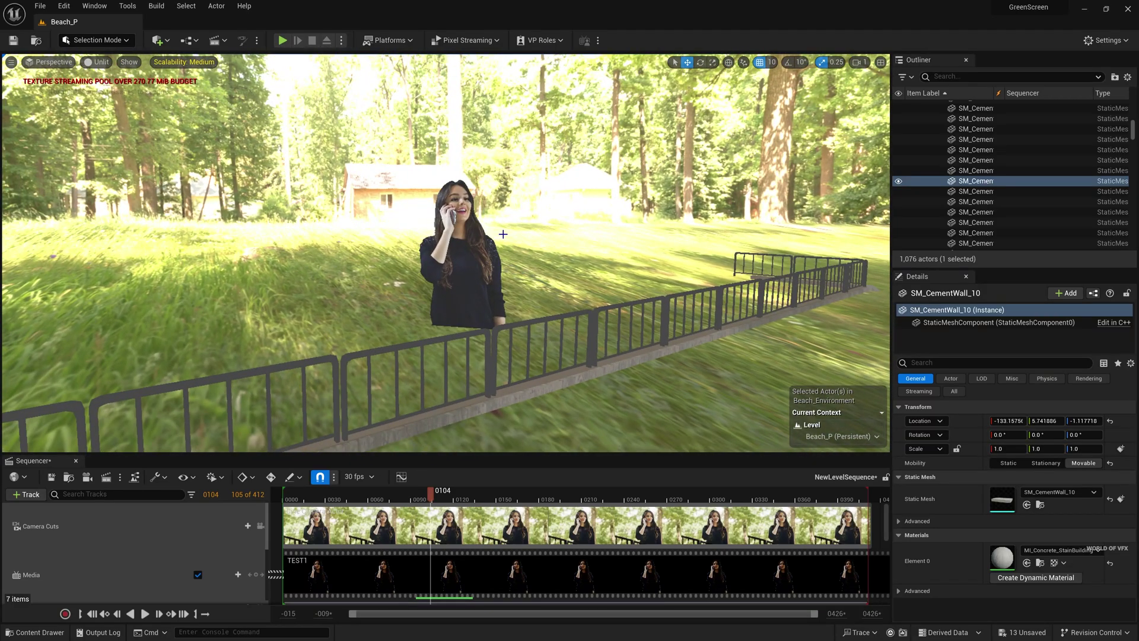
# Create a new level from the Basic template
pyautogui.click(41, 7)
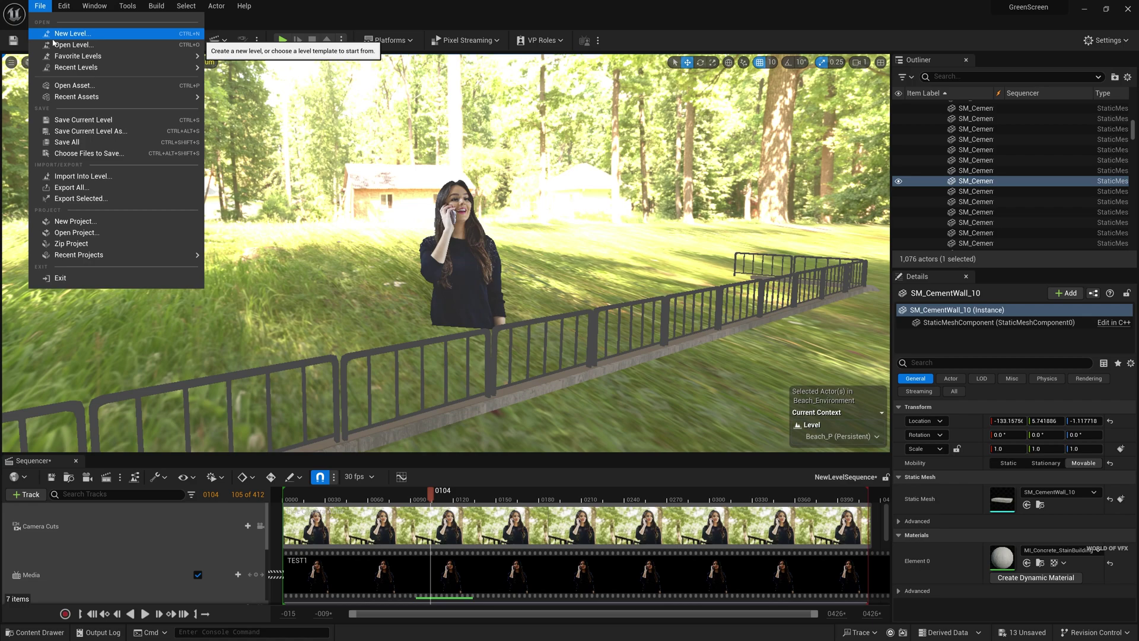
pyautogui.click(60, 33)
pyautogui.click(561, 258)
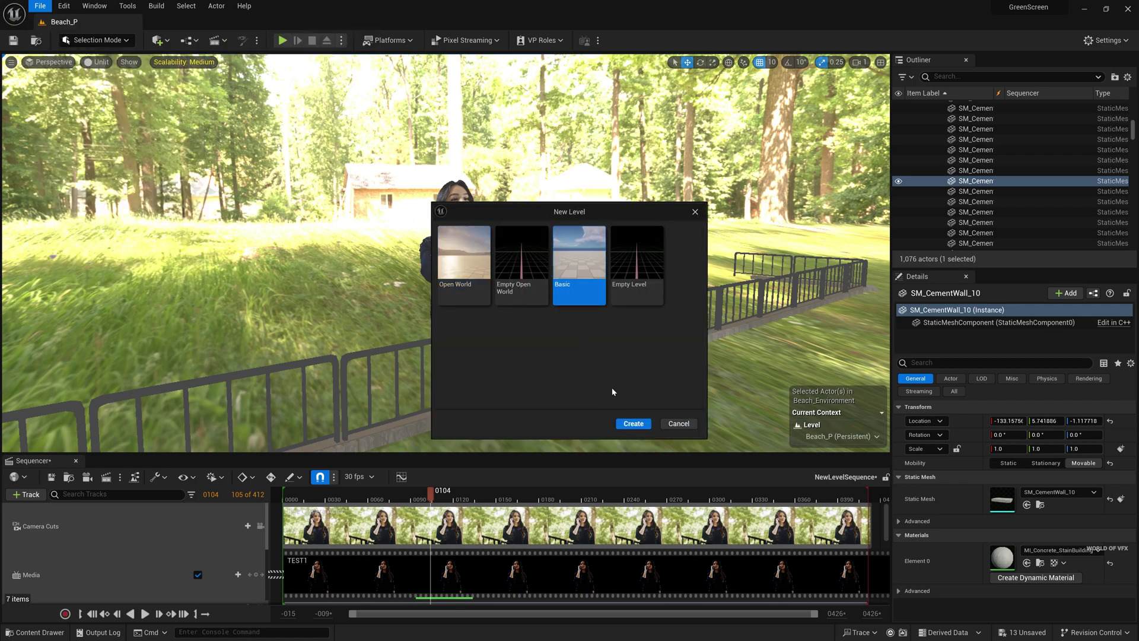
pyautogui.click(634, 423)
pyautogui.click(653, 440)
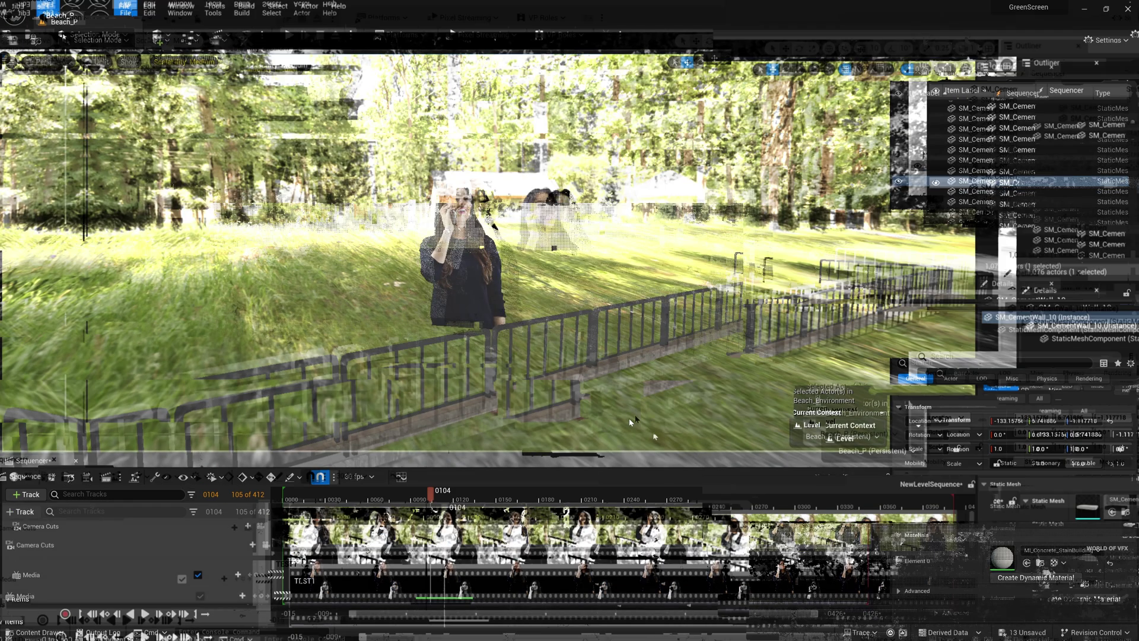
pyautogui.moveTo(444, 325)
pyautogui.mouseDown(button='middle')
pyautogui.moveTo(474, 302)
pyautogui.moveTo(444, 313)
pyautogui.mouseUp(button='middle')
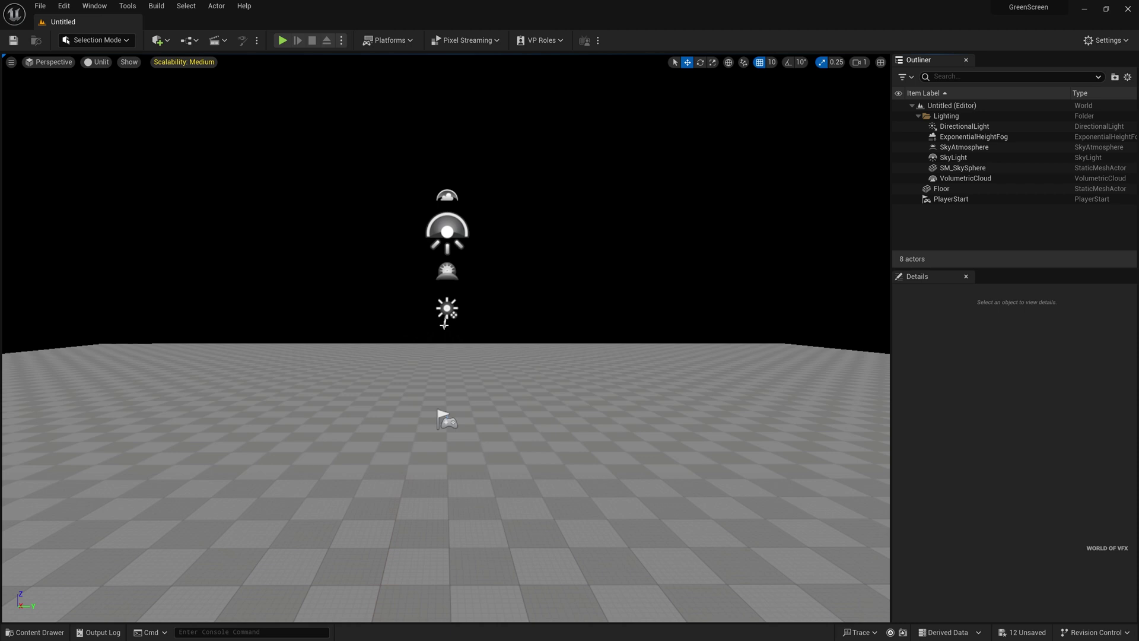
# Open the Beach_Environment level from the BeachScene Maps folder without saving the modified content
pyautogui.hotkey('ctrl', 'space')
pyautogui.click(57, 484)
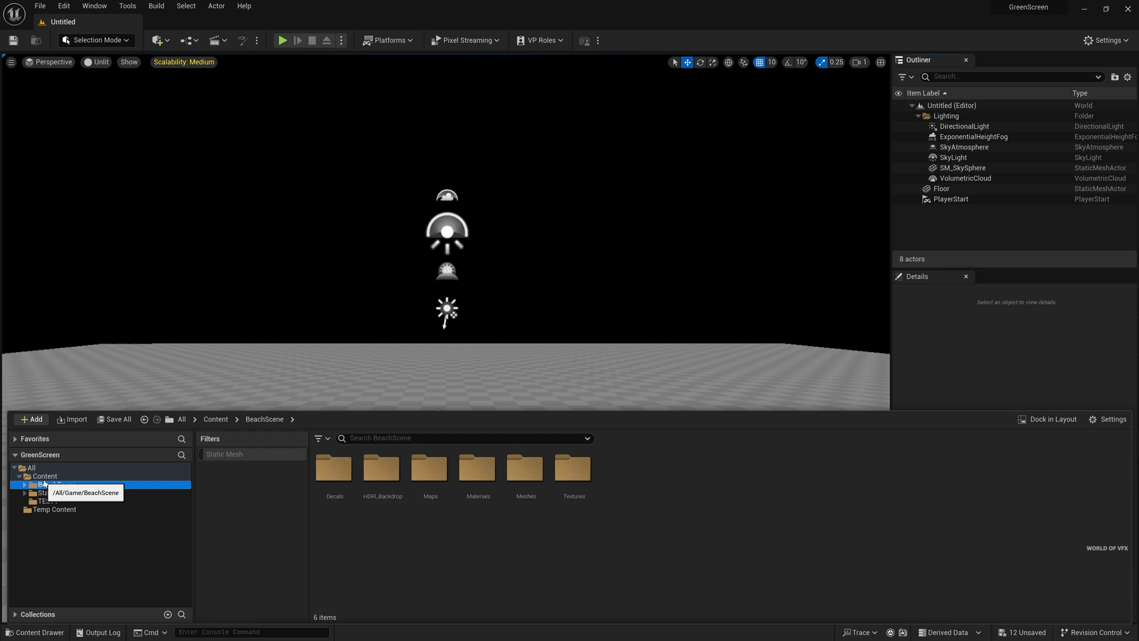
pyautogui.doubleClick(430, 469)
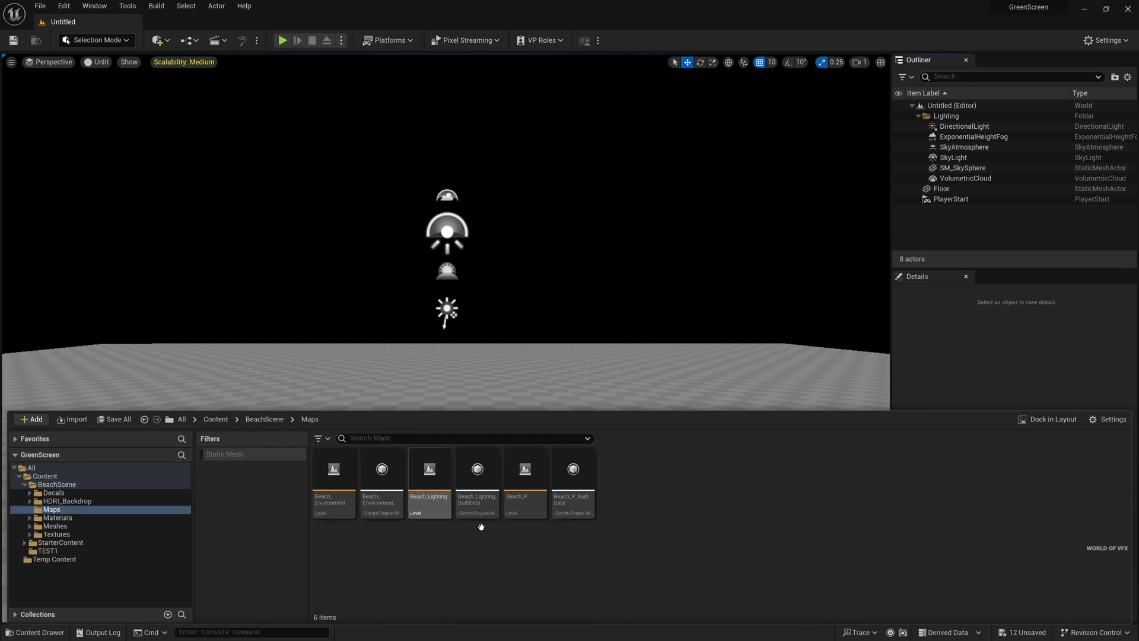
pyautogui.doubleClick(334, 471)
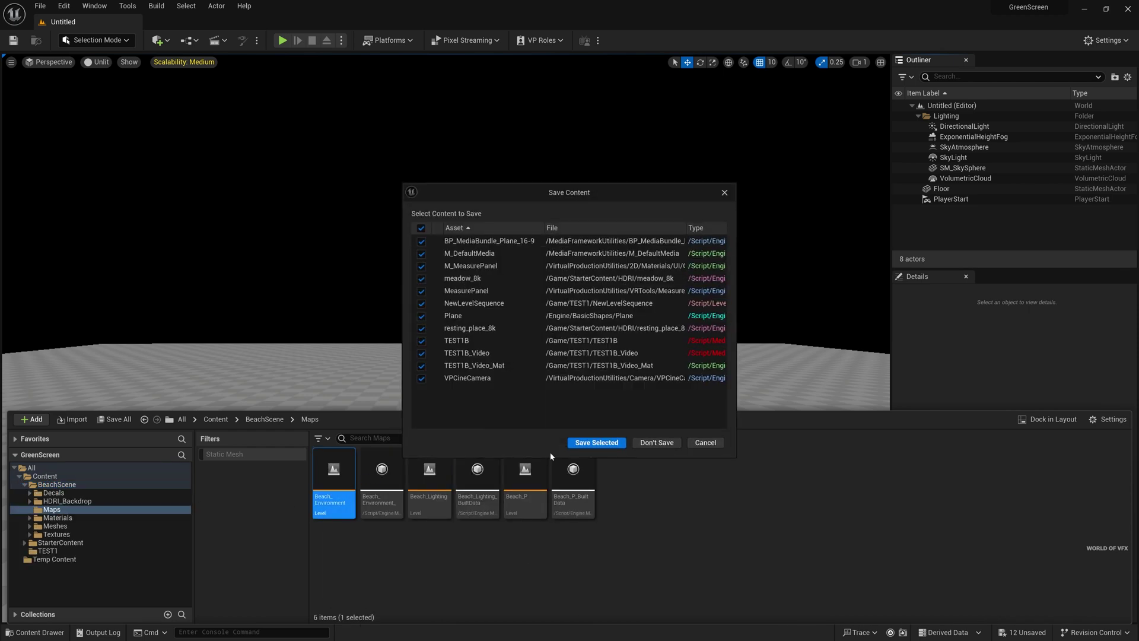
pyautogui.click(657, 444)
# Collapse the BeachScene_Center_Root hierarchy and switch the viewport to Lit shading
pyautogui.moveTo(529, 333); pyautogui.dragTo(611, 326, button='right')
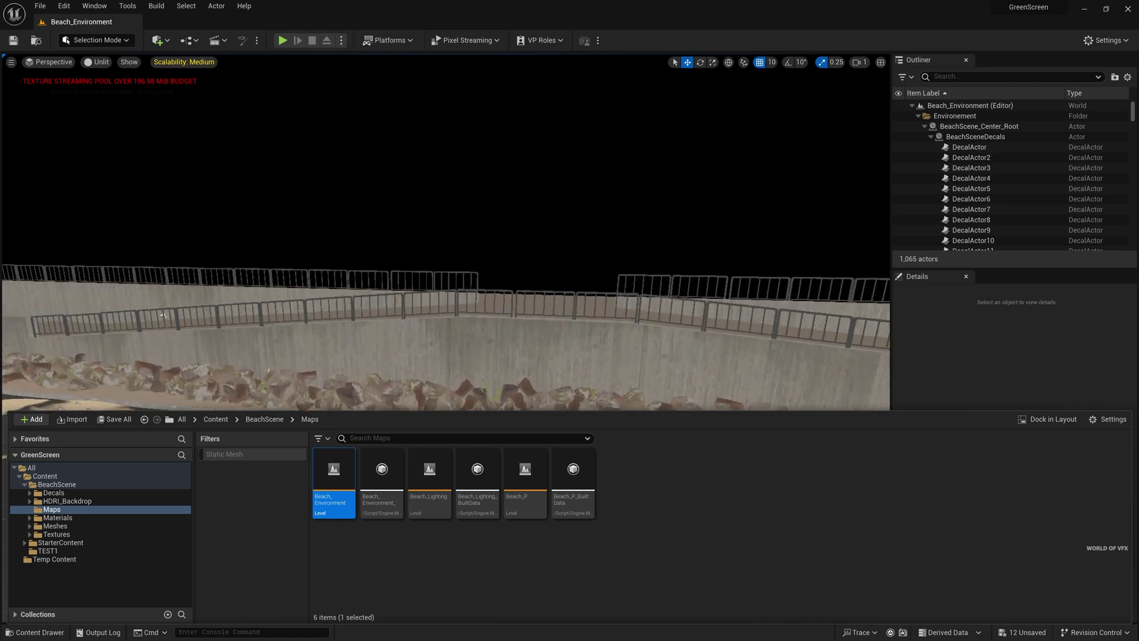
pyautogui.click(924, 126)
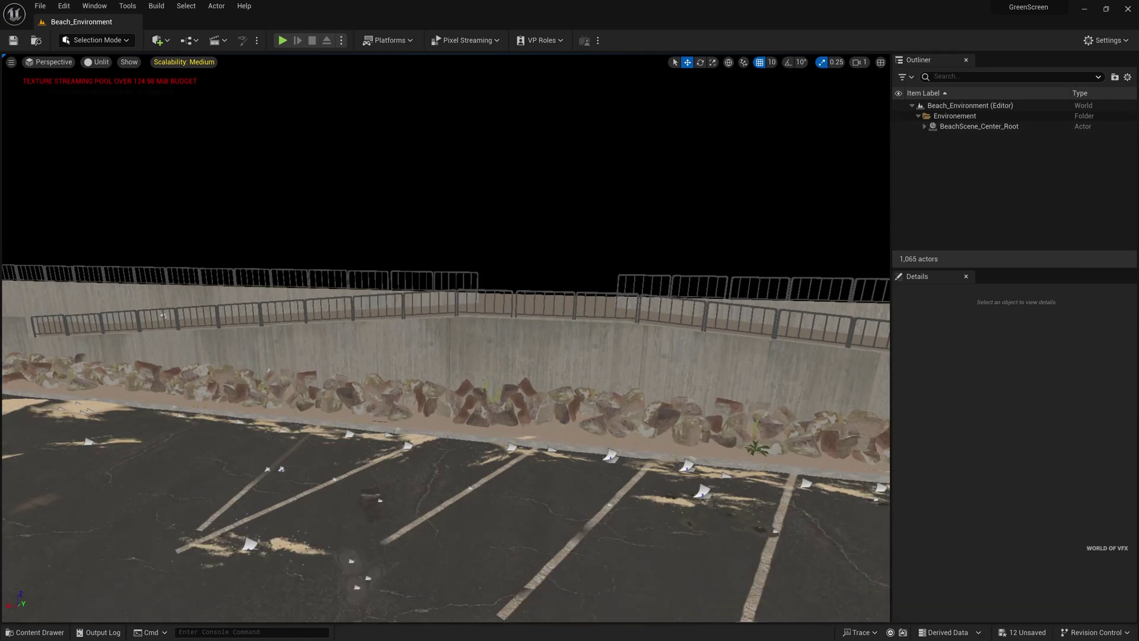
pyautogui.moveTo(485, 335); pyautogui.dragTo(569, 312, button='right')
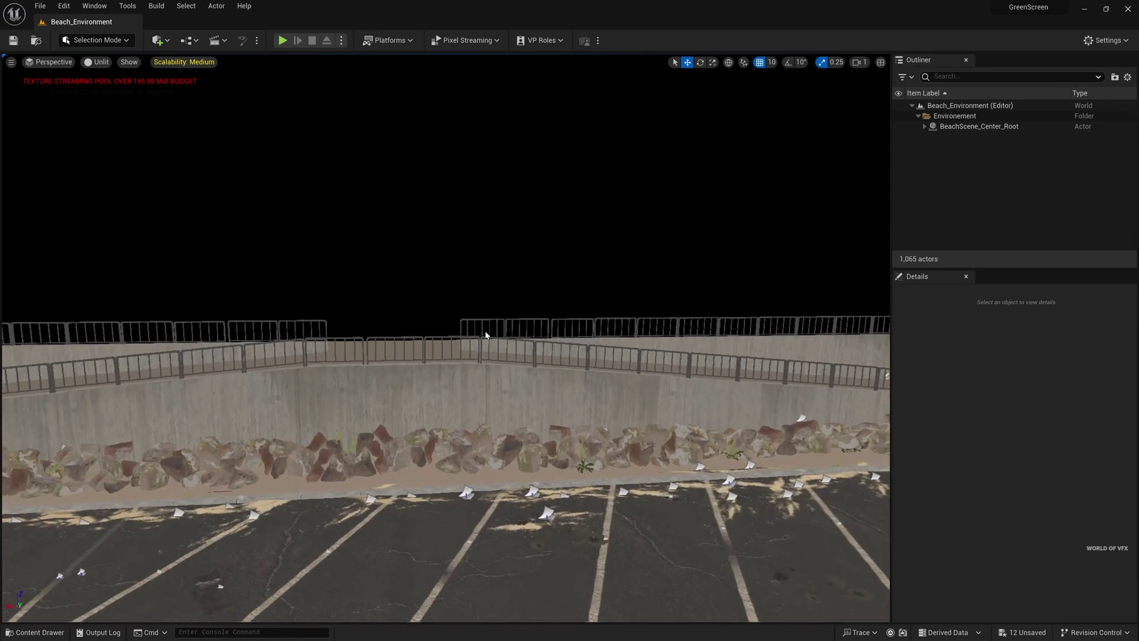
pyautogui.click(93, 65)
pyautogui.click(120, 90)
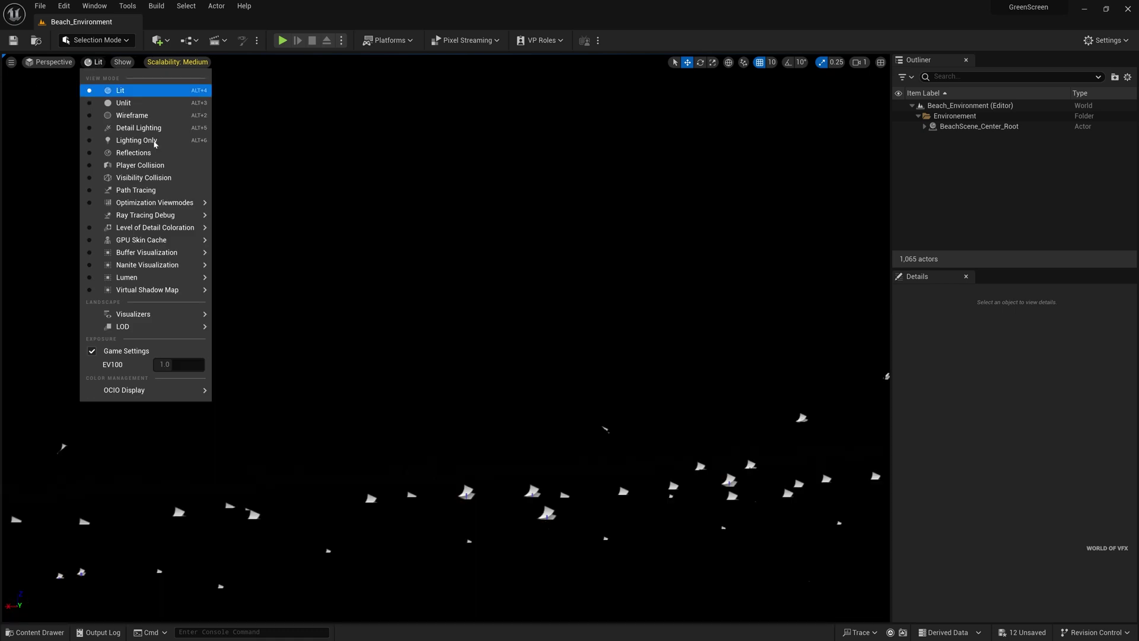
pyautogui.click(937, 222)
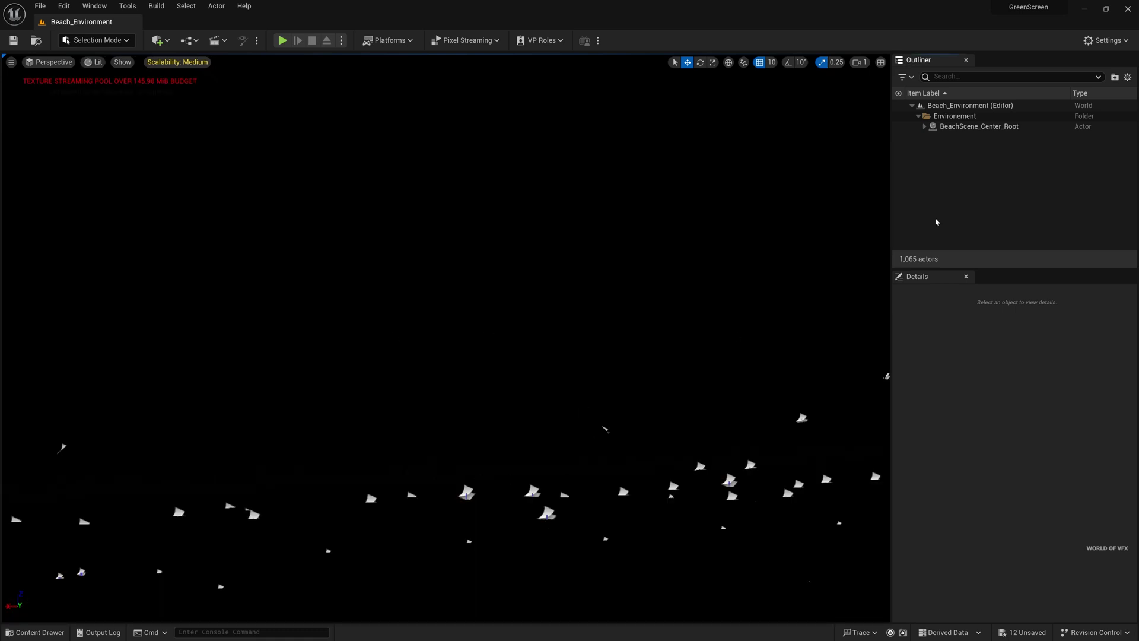
# Search the placeable actors for HDRI and place an HDRI Backdrop in the middle of the scene
pyautogui.click(117, 44)
pyautogui.click(159, 40)
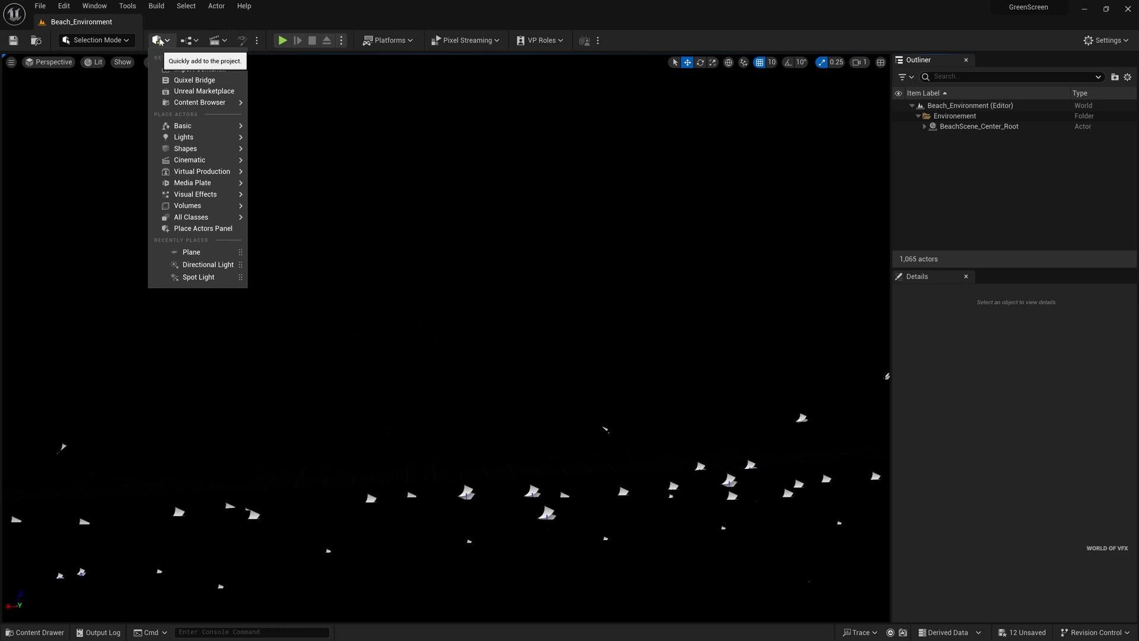
pyautogui.write('HDRI')
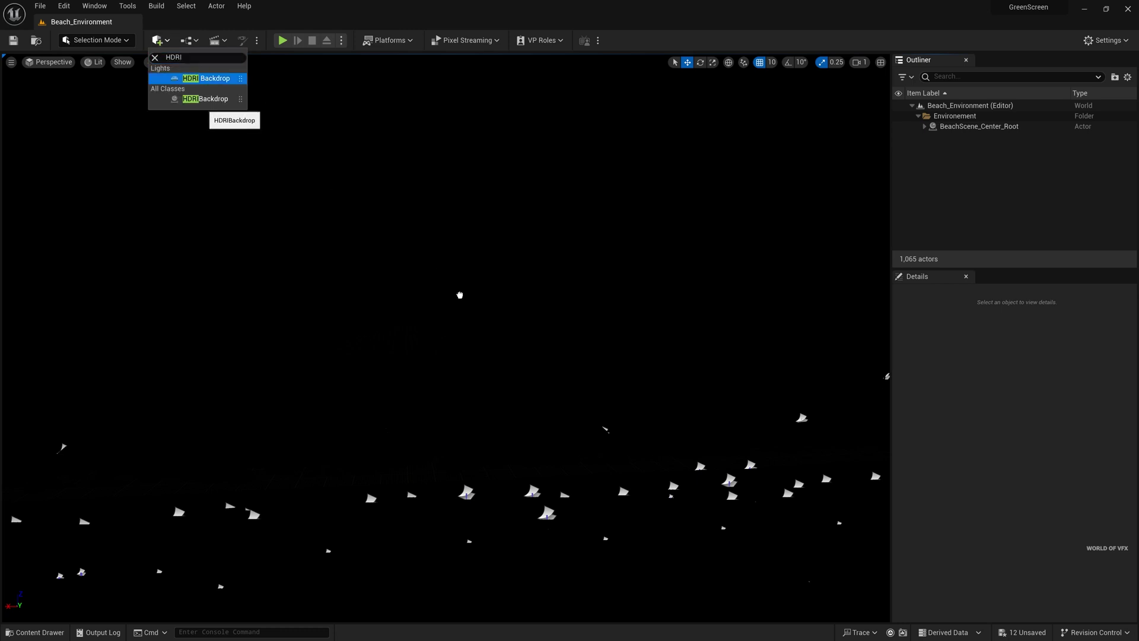
pyautogui.moveTo(460, 295); pyautogui.dragTo(480, 336)
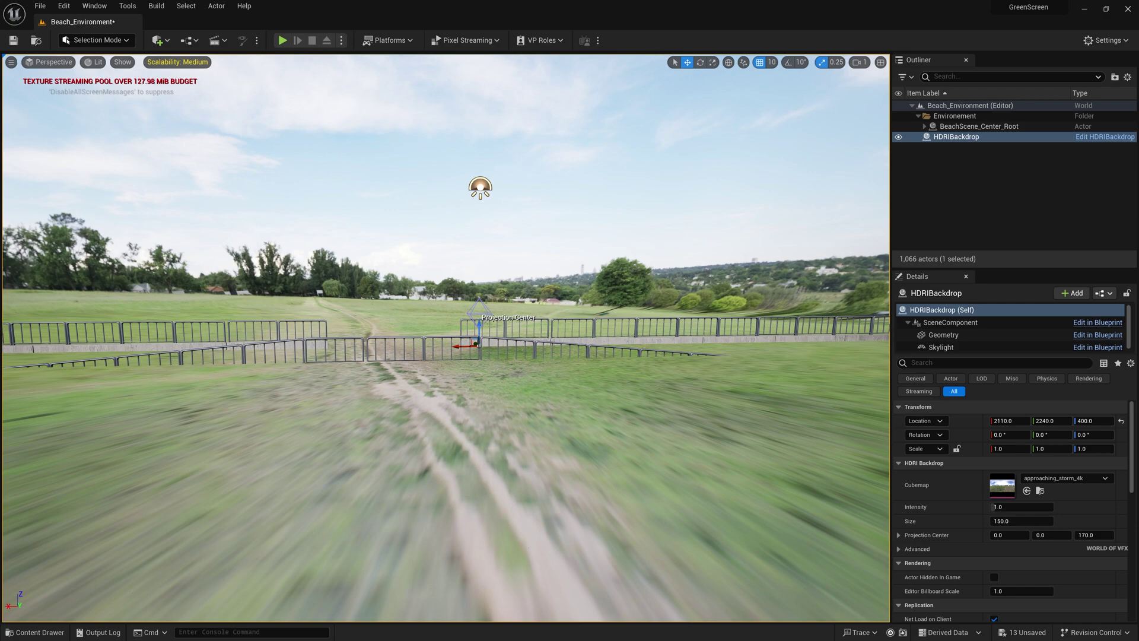
# Lower the HDRI backdrop to a Z location of 270 so its ground sits below the fenced walkway
pyautogui.moveTo(485, 322)
pyautogui.mouseDown(button='right')
pyautogui.moveTo(497, 321)
pyautogui.moveTo(485, 322)
pyautogui.mouseUp(button='right')
pyautogui.moveTo(483, 324); pyautogui.dragTo(441, 350)
pyautogui.press('w')
pyautogui.moveTo(441, 350); pyautogui.dragTo(501, 349, button='right')
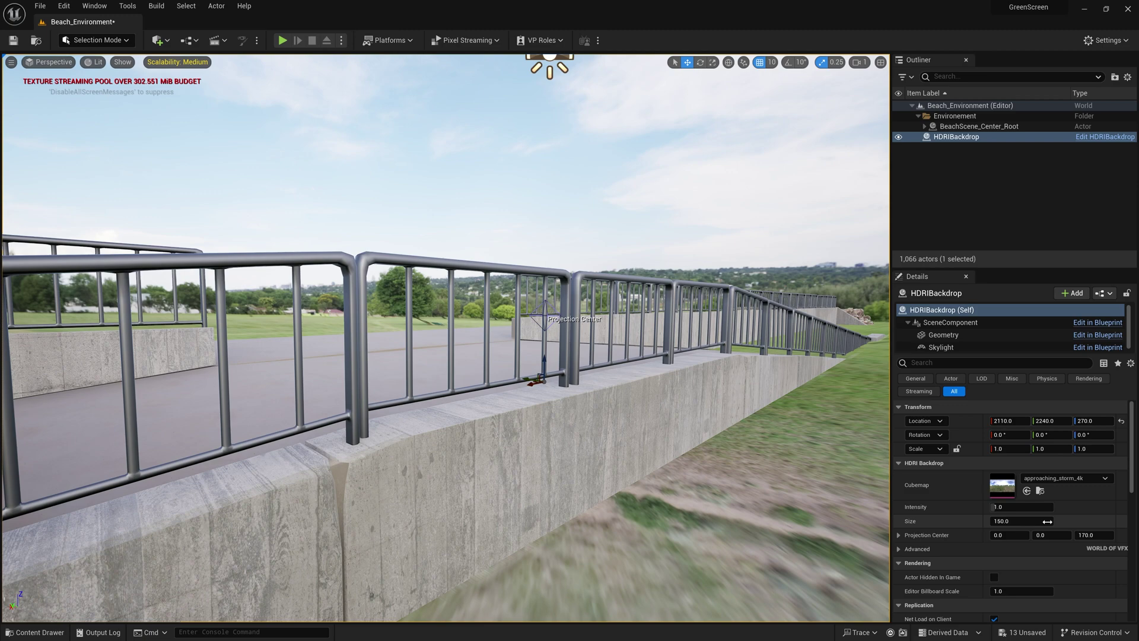
# Set the HDRI backdrop's size to 1500
pyautogui.click(1031, 518)
pyautogui.write('1500')
pyautogui.press('Return')
pyautogui.moveTo(700, 380); pyautogui.dragTo(741, 327, button='middle')
pyautogui.moveTo(609, 334); pyautogui.dragTo(610, 365, button='middle')
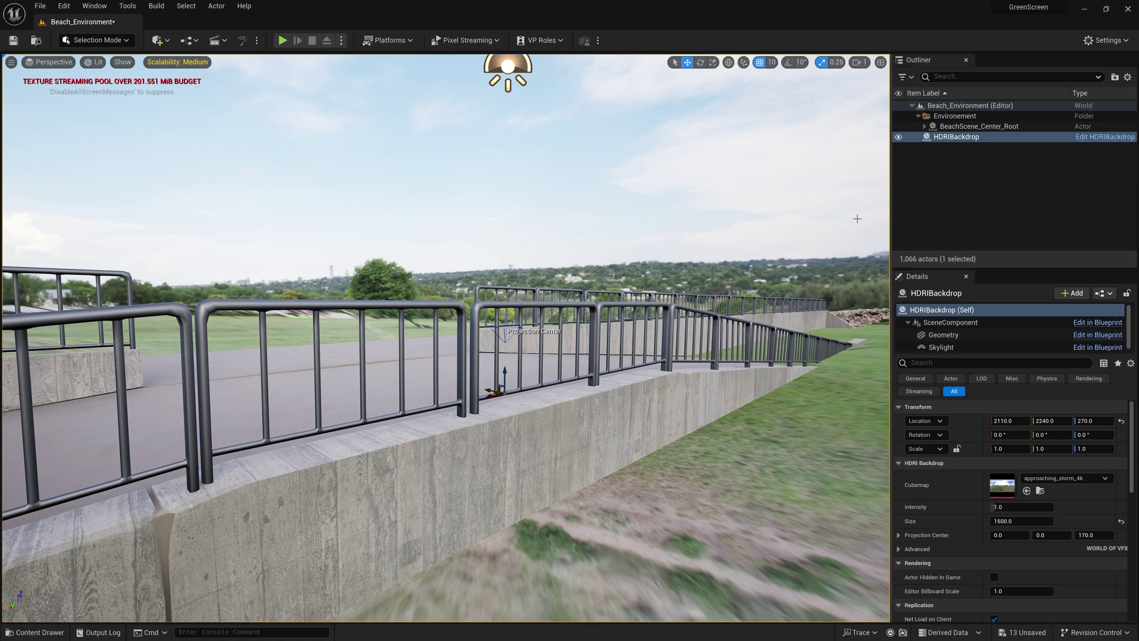
# Dock the Content Browser in the layout and assign meadow_8k from StarterContent/HDRI as the backdrop's cubemap
pyautogui.click(1041, 491)
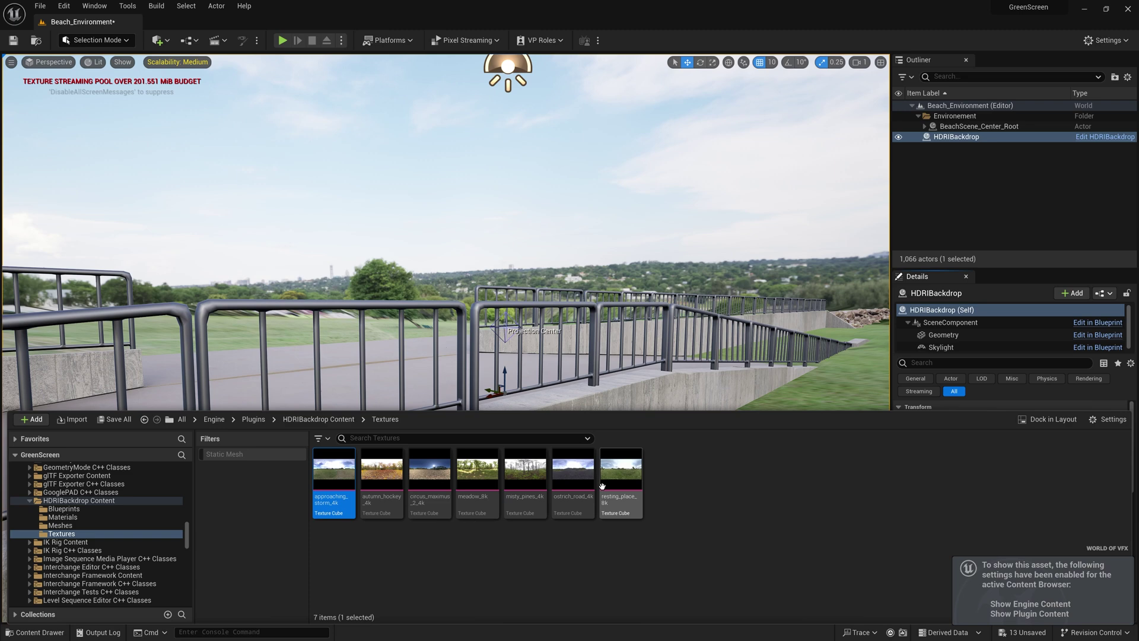
pyautogui.click(729, 503)
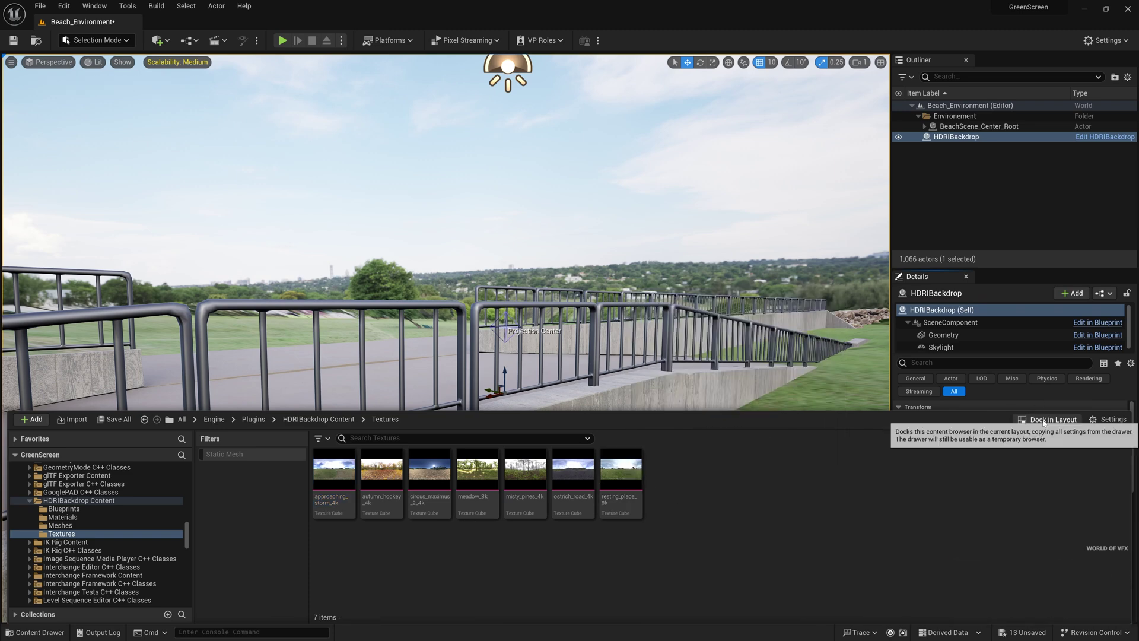
pyautogui.click(1015, 422)
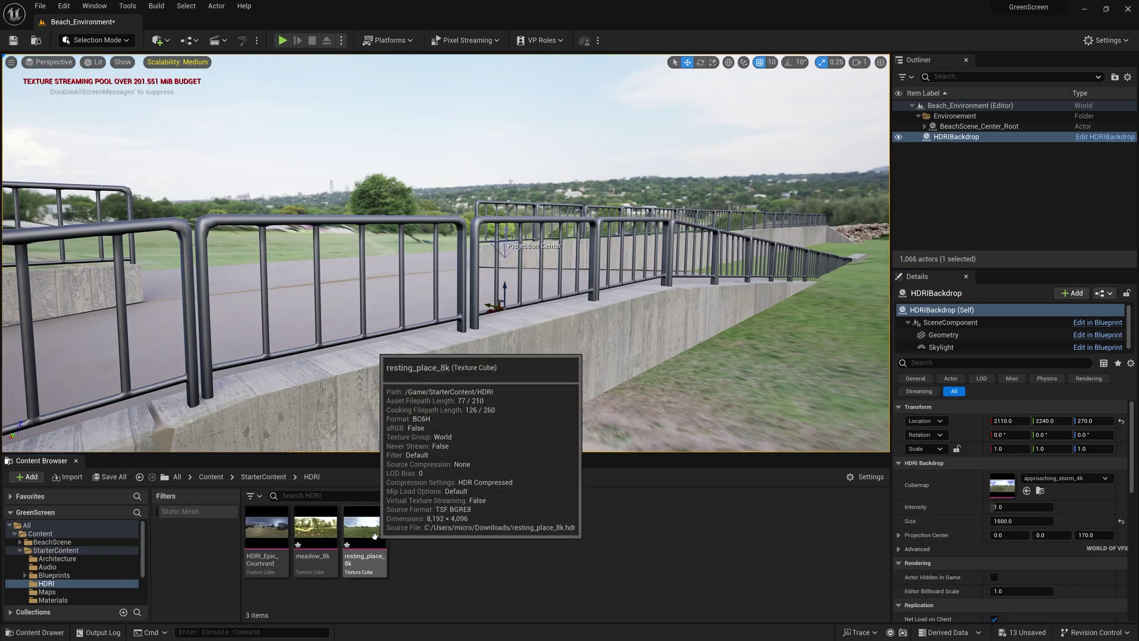
pyautogui.moveTo(316, 531); pyautogui.dragTo(1026, 512)
pyautogui.moveTo(445, 255)
pyautogui.mouseDown(button='right')
pyautogui.moveTo(421, 225)
pyautogui.moveTo(423, 192)
pyautogui.moveTo(466, 273)
pyautogui.moveTo(459, 259)
pyautogui.mouseUp(button='right')
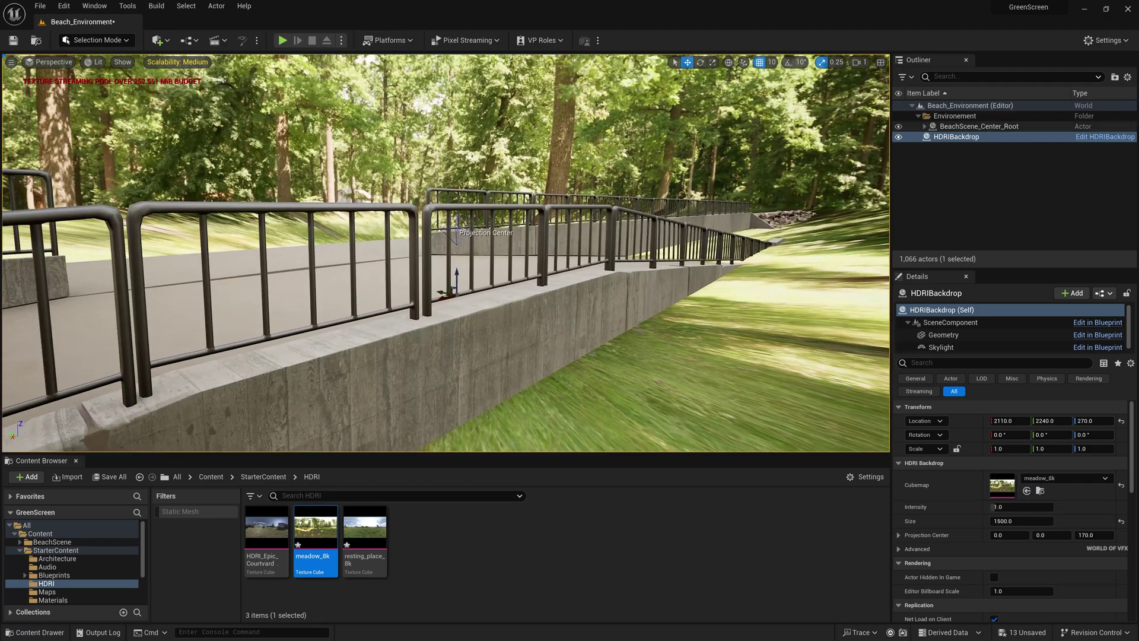
# Set the backdrop Skylight's source type to SLS Specified Cubemap and assign meadow_8k as its cubemap
pyautogui.click(941, 347)
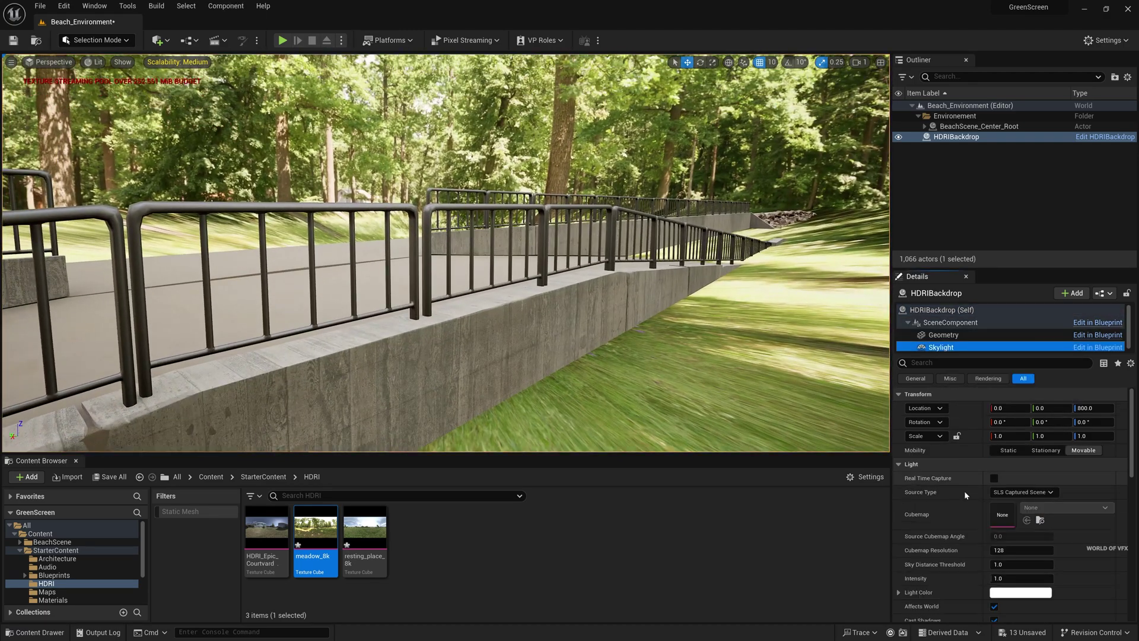
pyautogui.click(1012, 494)
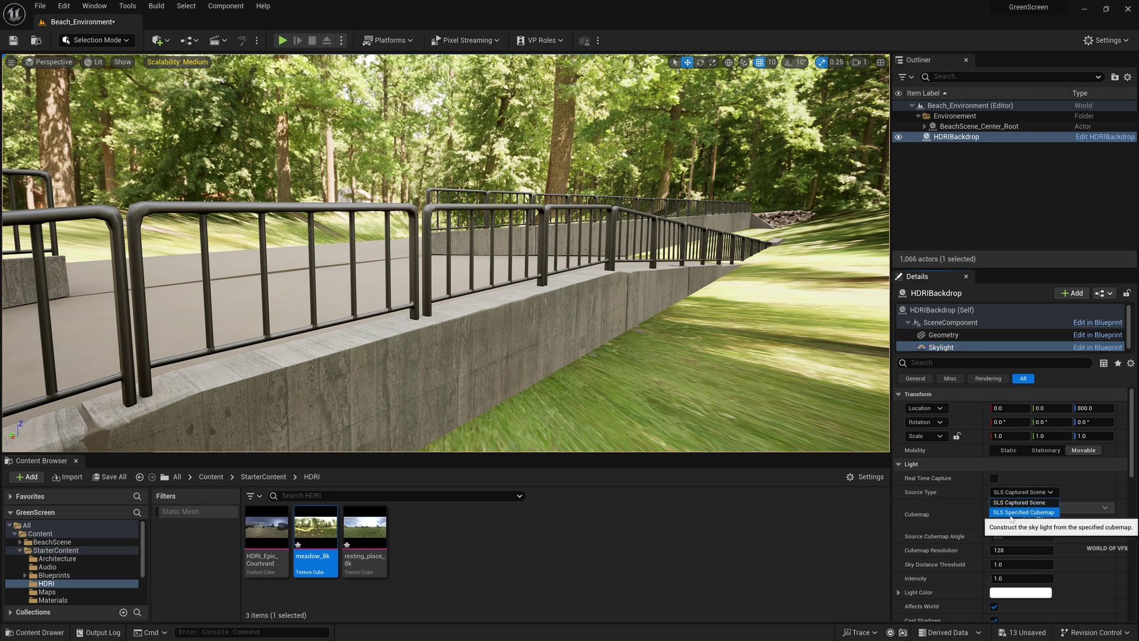
pyautogui.click(1011, 514)
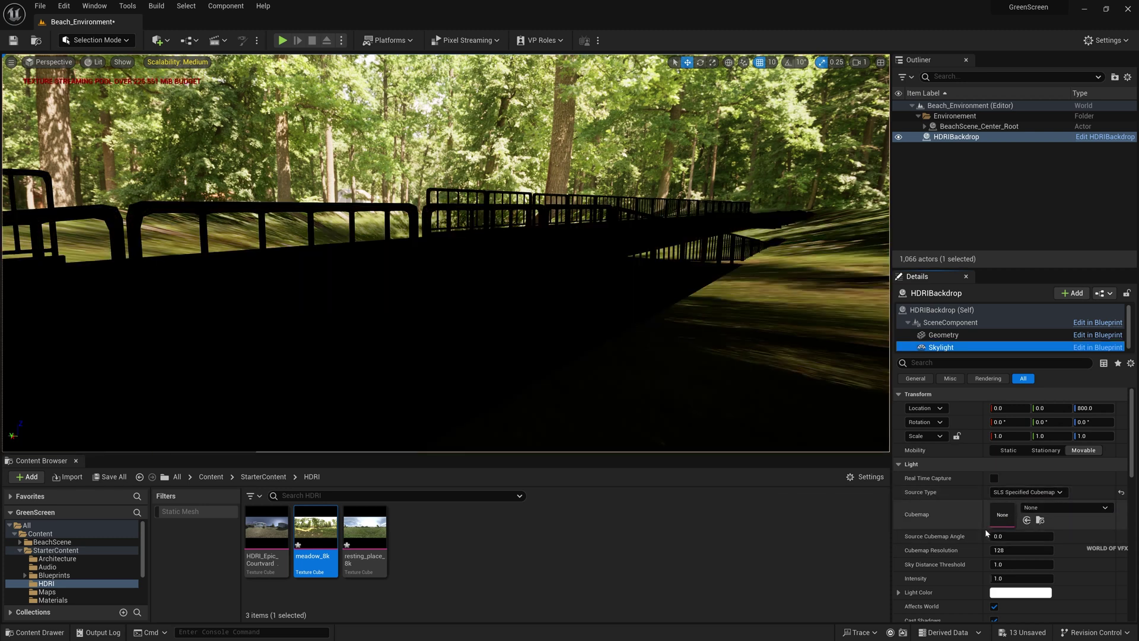
pyautogui.moveTo(322, 533); pyautogui.dragTo(1030, 517)
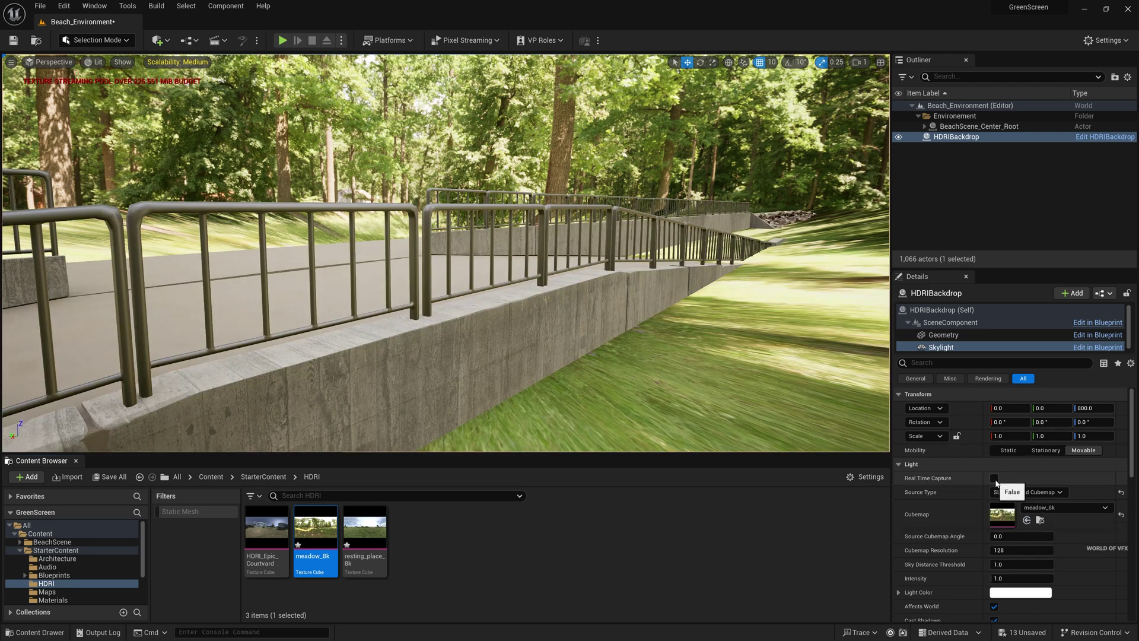
# Enable Real Time Capture on the backdrop's Skylight and inspect the lighting around the railings
pyautogui.click(995, 480)
pyautogui.moveTo(593, 237); pyautogui.dragTo(573, 215, button='right')
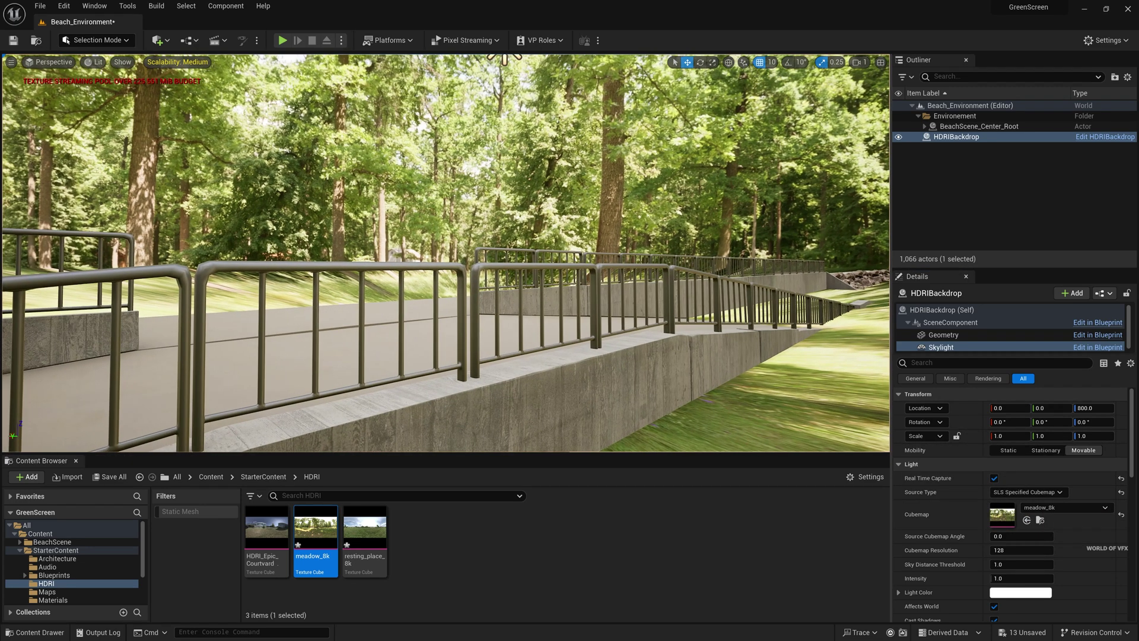
pyautogui.moveTo(560, 384); pyautogui.dragTo(537, 412, button='right')
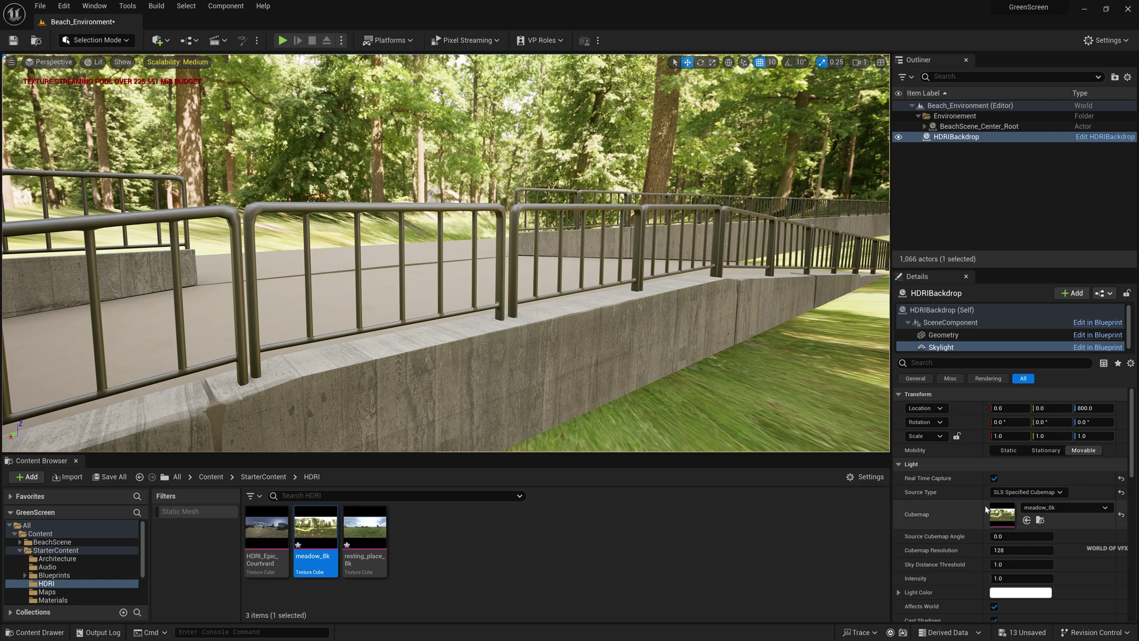
pyautogui.moveTo(644, 428); pyautogui.dragTo(618, 369, button='right')
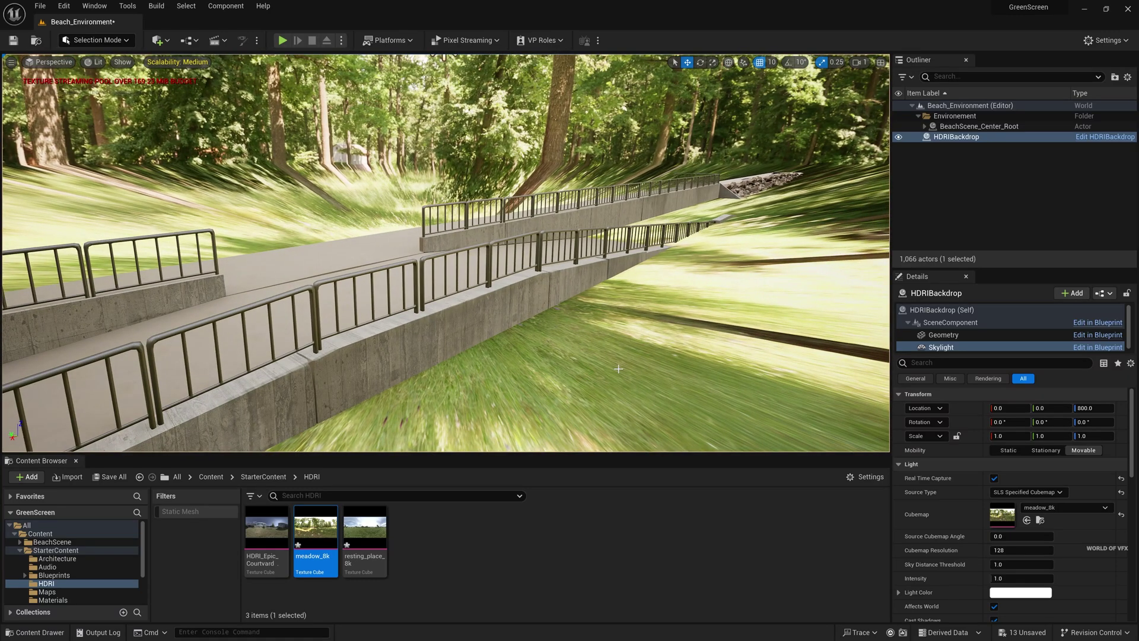
# Create a new folder named TEST2 inside the project's Content folder
pyautogui.doubleClick(40, 535)
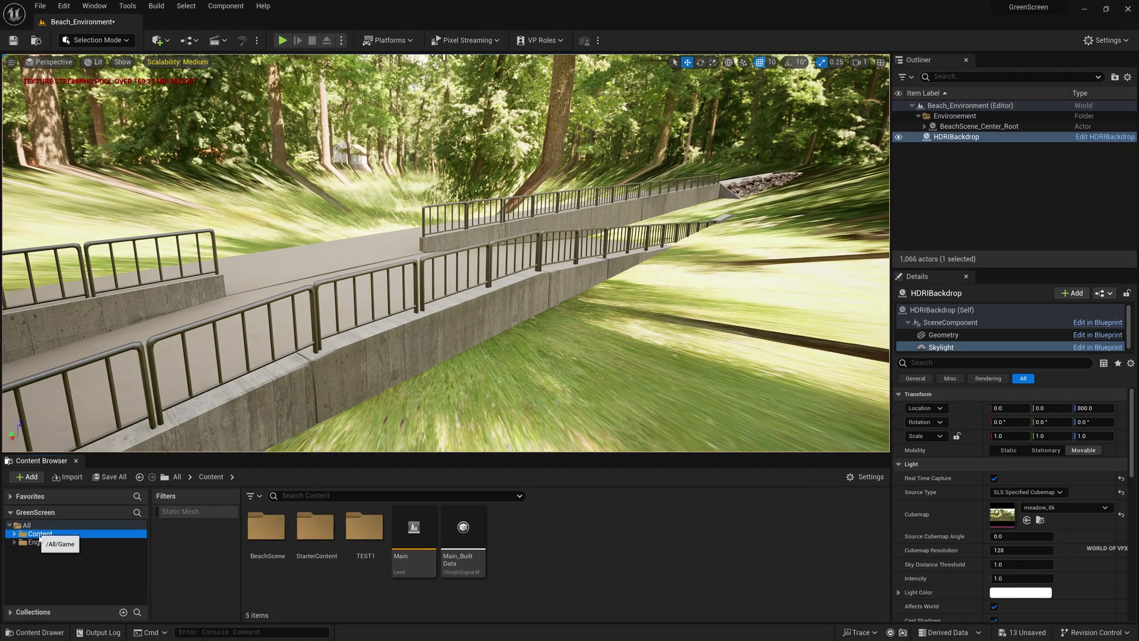
pyautogui.rightClick(50, 562)
pyautogui.click(98, 336)
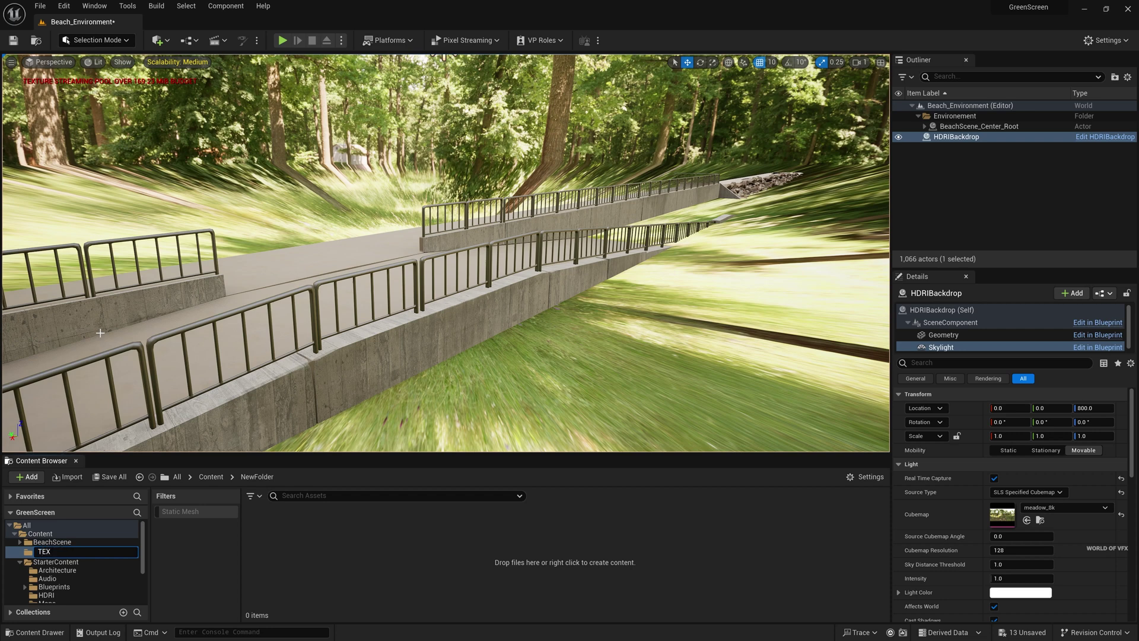
pyautogui.press('Return')
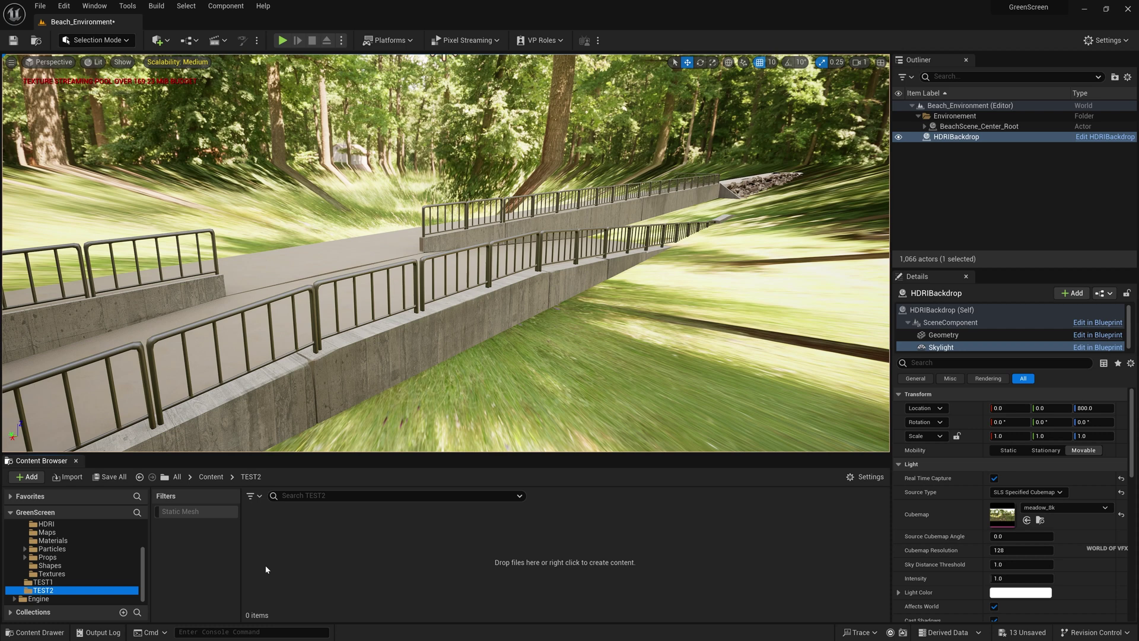
# Search the plugin list for MEDIA and check which media plugins are enabled
pyautogui.rightClick(385, 549)
pyautogui.moveTo(416, 420)
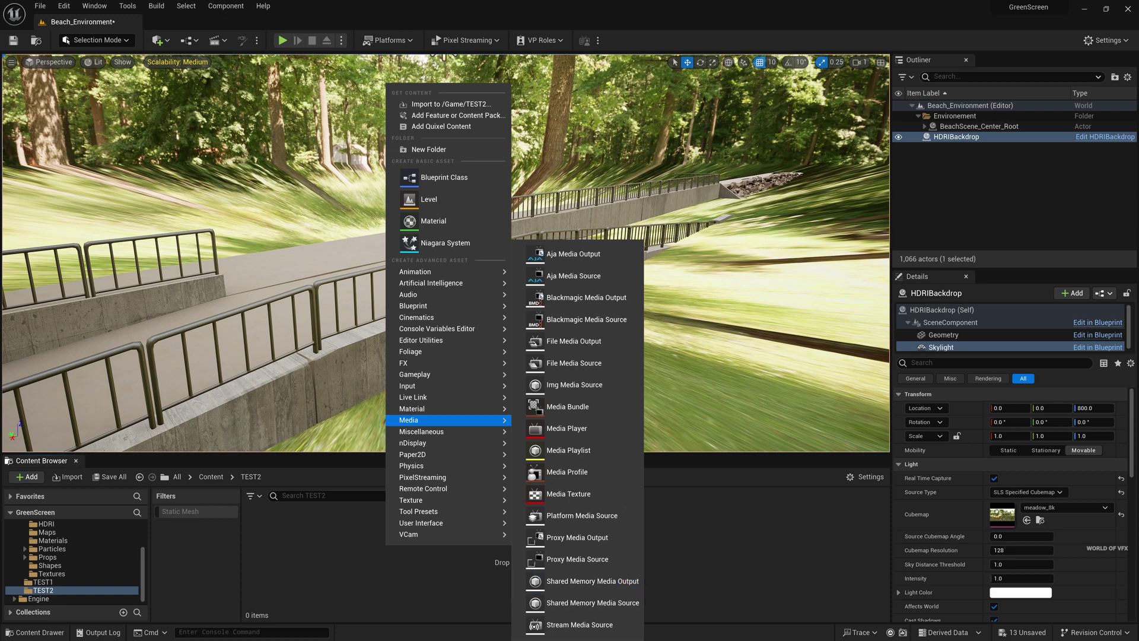
pyautogui.click(1106, 40)
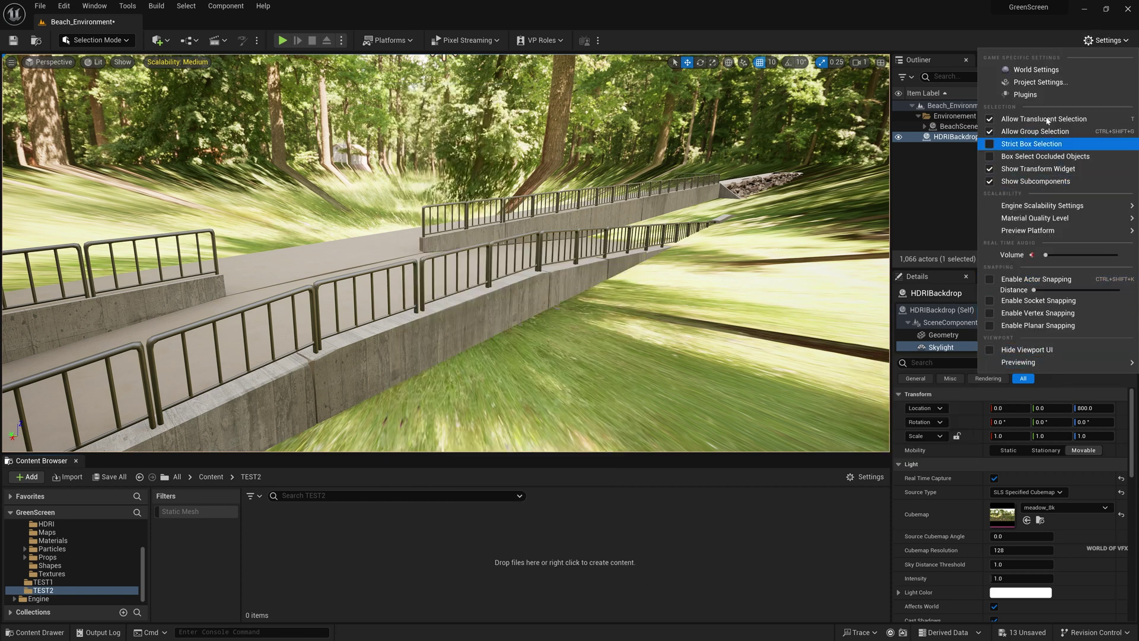
pyautogui.click(1030, 94)
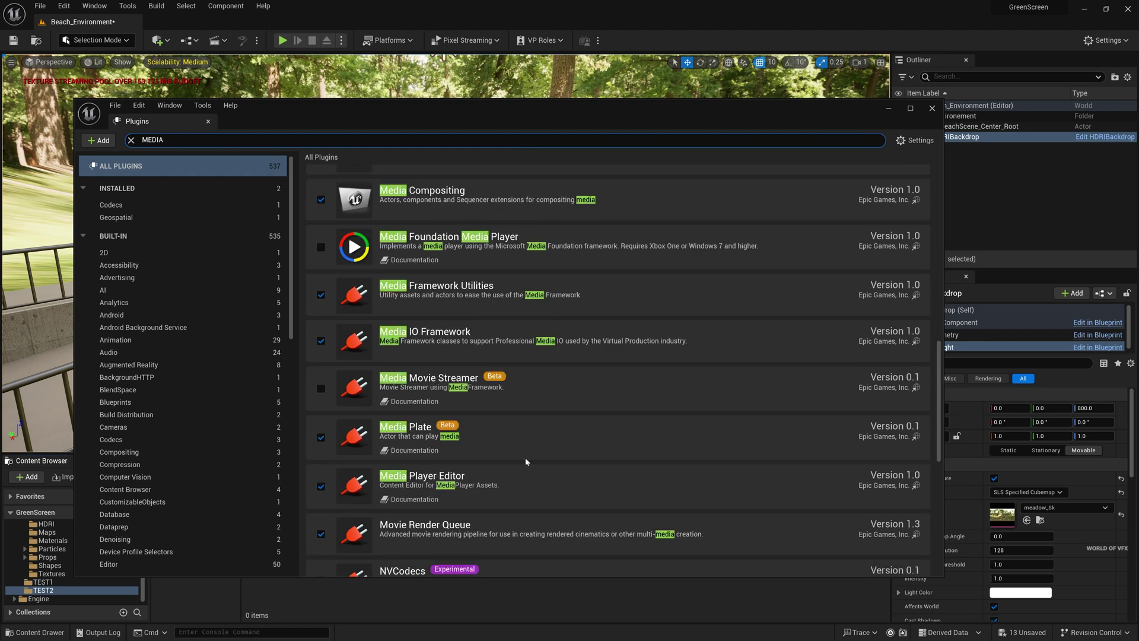
pyautogui.scroll(-3, 461, 505)
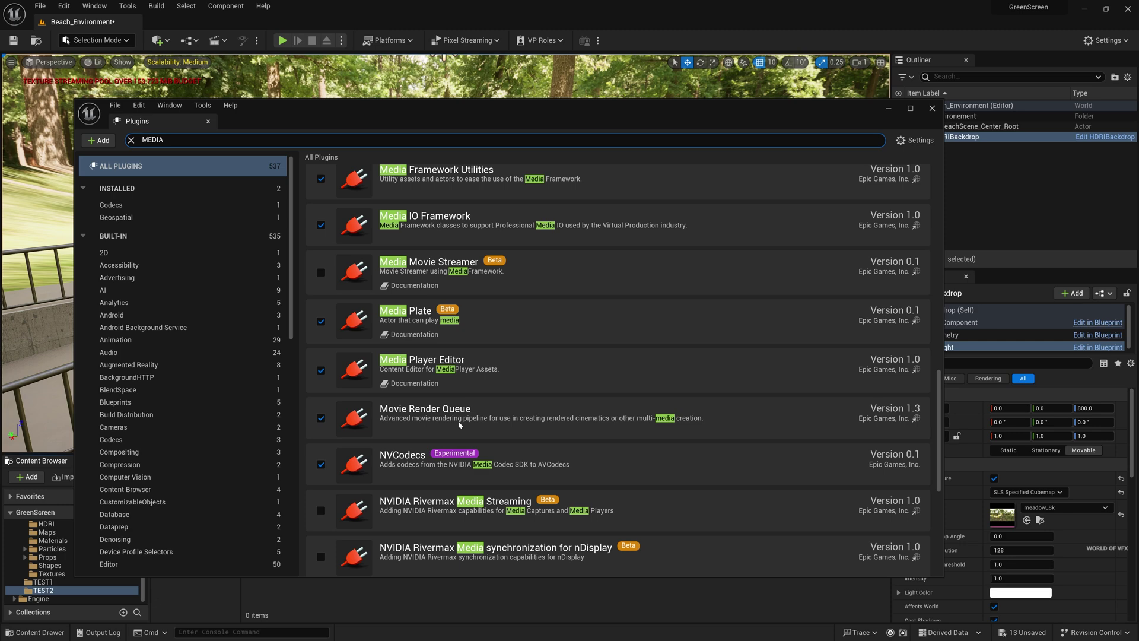
pyautogui.click(932, 109)
# Create an Img Media Source asset named TEST2 in the TEST2 folder
pyautogui.rightClick(385, 572)
pyautogui.moveTo(431, 449)
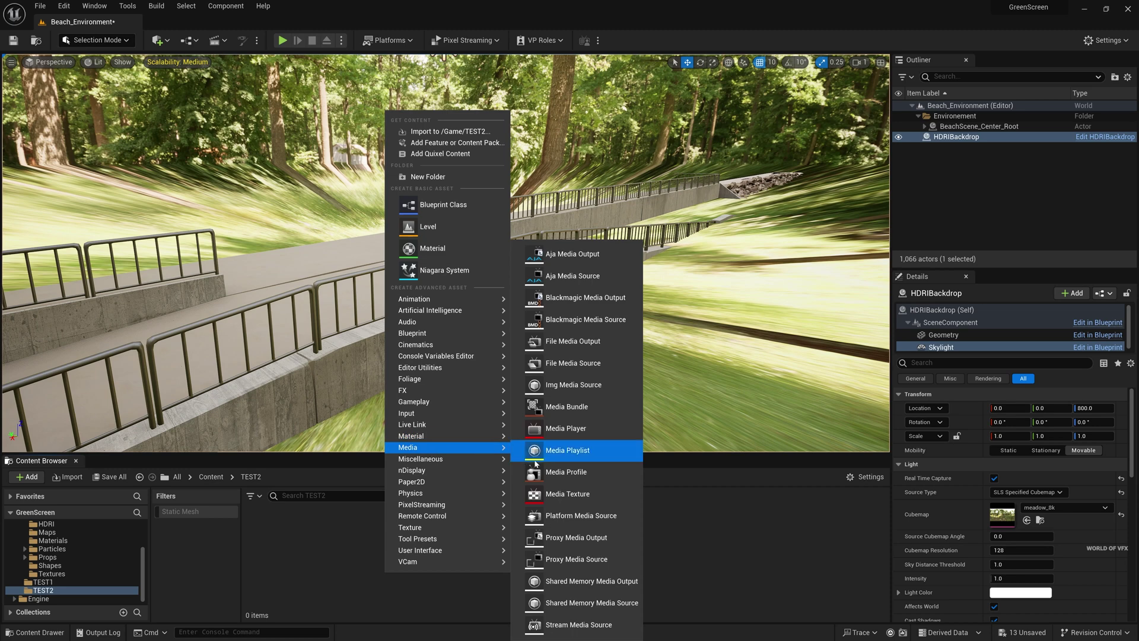
pyautogui.click(562, 385)
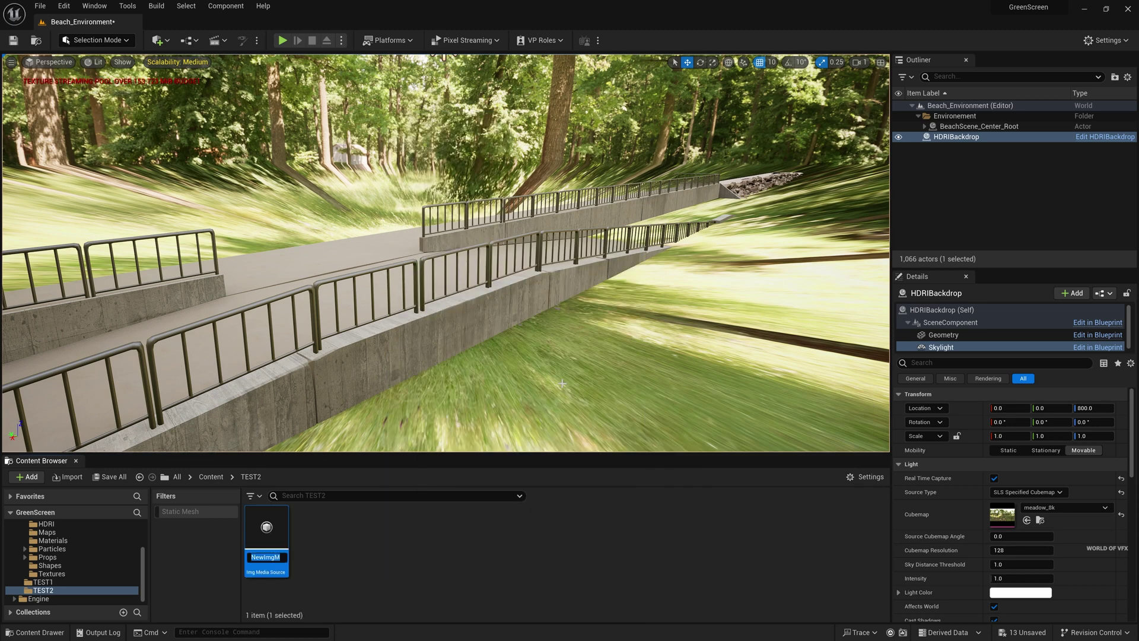
pyautogui.write('TEST2')
pyautogui.press('Return')
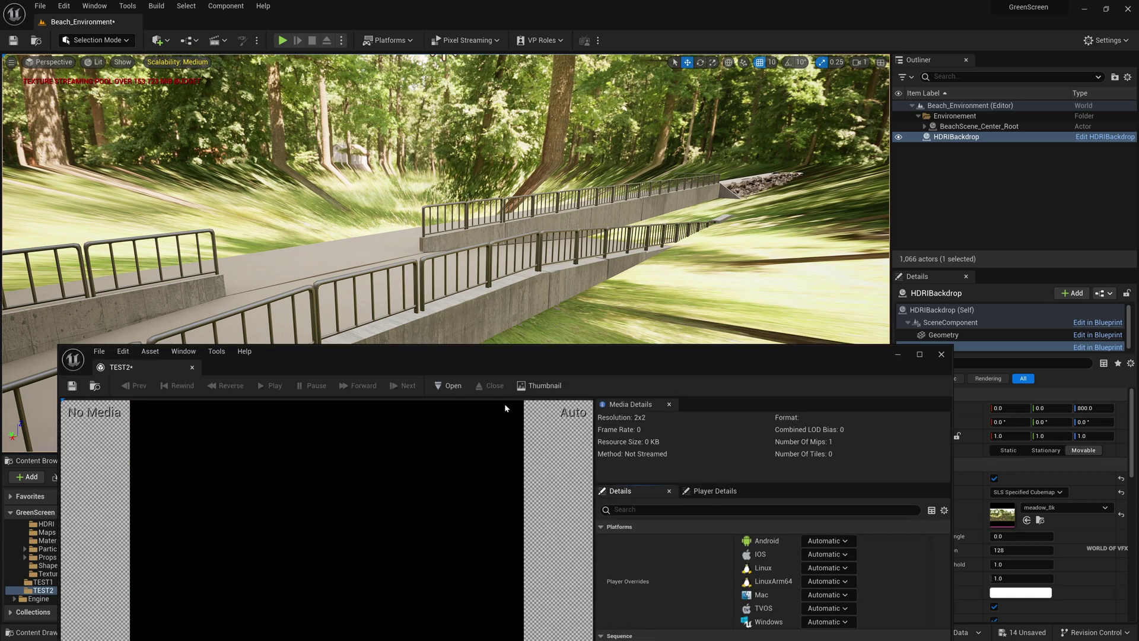
# Point the TEST2 media source's sequence path to chroma_00000 in the Music/green folder
pyautogui.moveTo(510, 363); pyautogui.dragTo(507, 90)
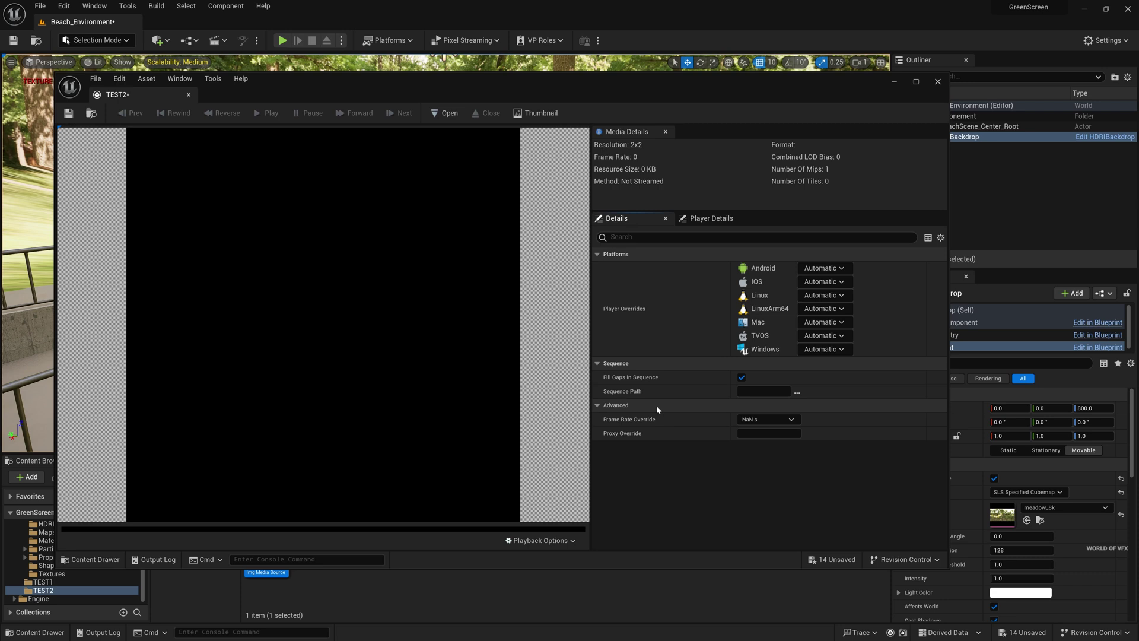
pyautogui.click(797, 392)
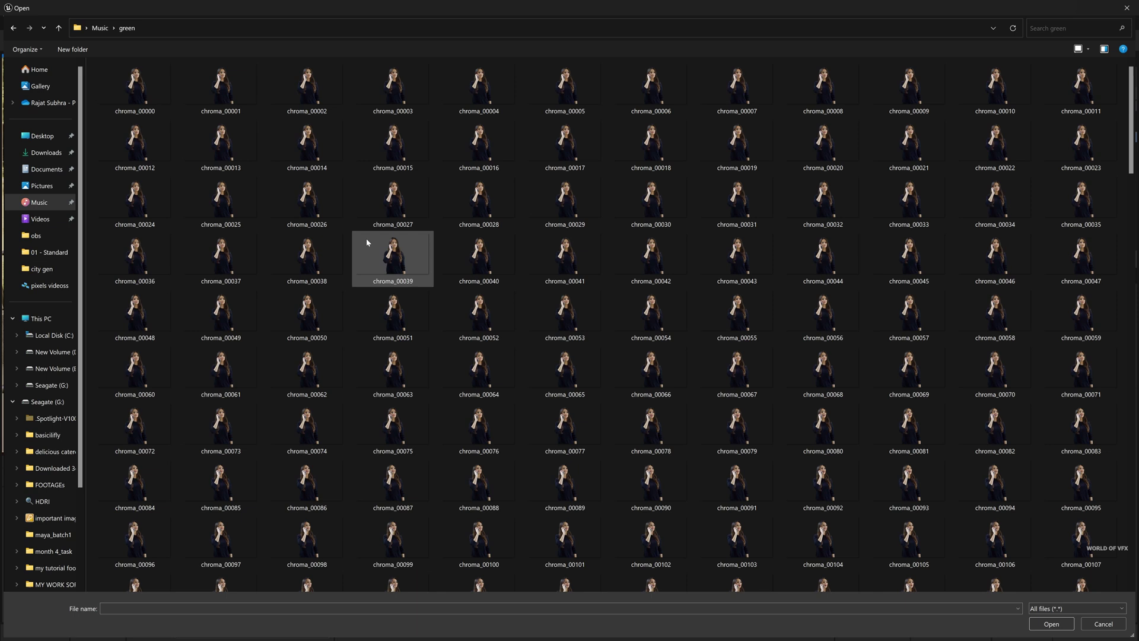
pyautogui.click(140, 92)
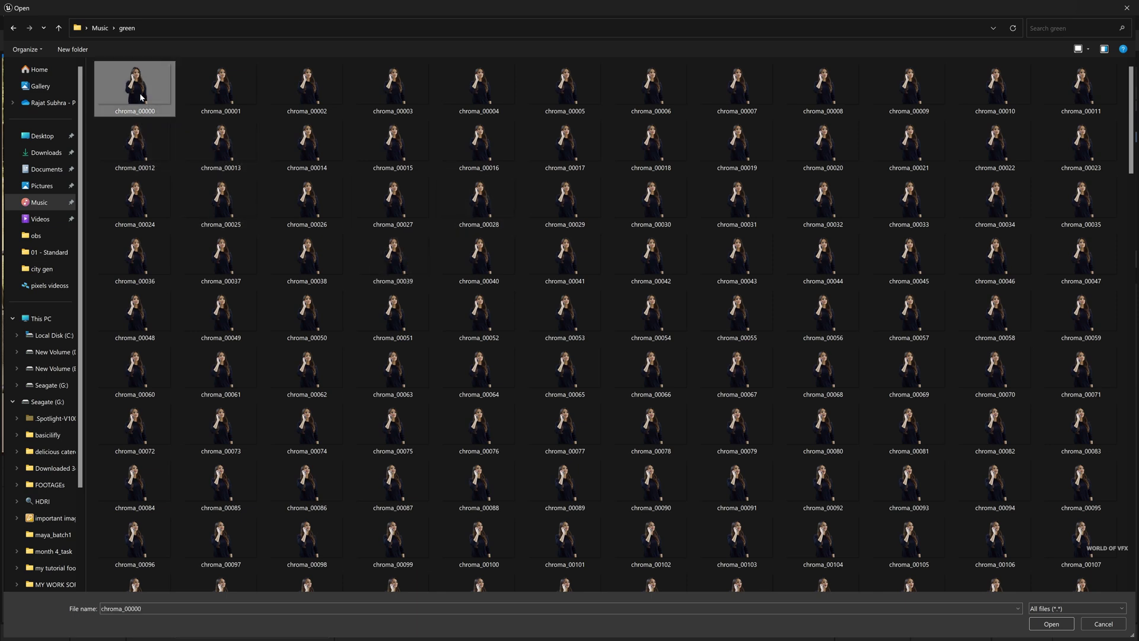
pyautogui.click(1051, 625)
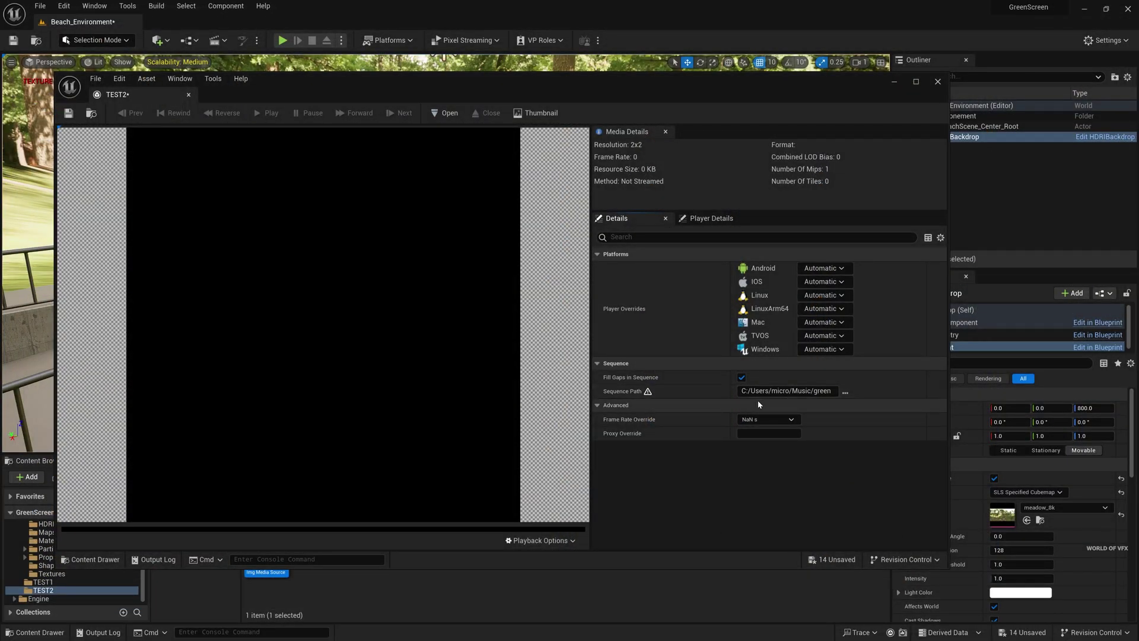
# Set the TEST2 media source's frame rate override to 24 fps (film), then save and close the asset
pyautogui.click(773, 421)
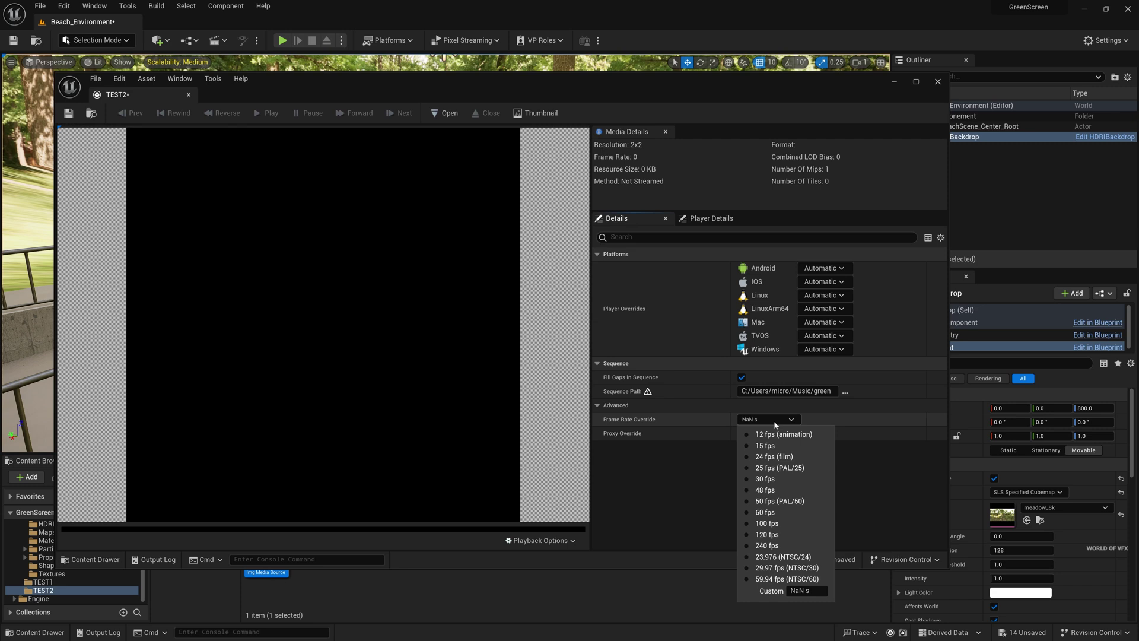
pyautogui.click(765, 458)
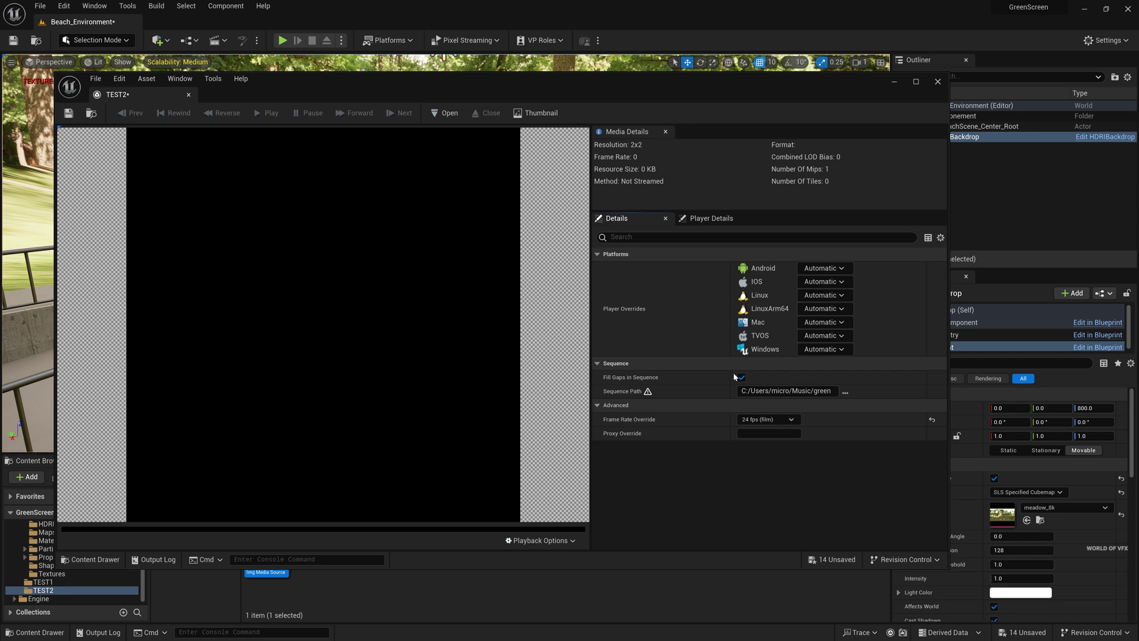
pyautogui.click(68, 115)
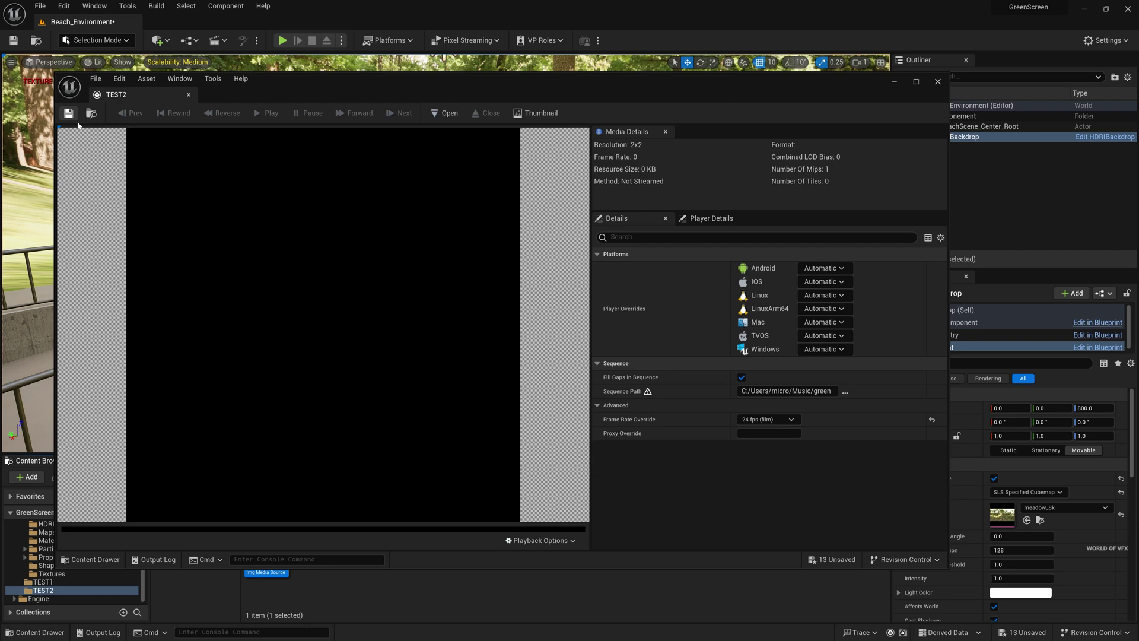
pyautogui.click(937, 82)
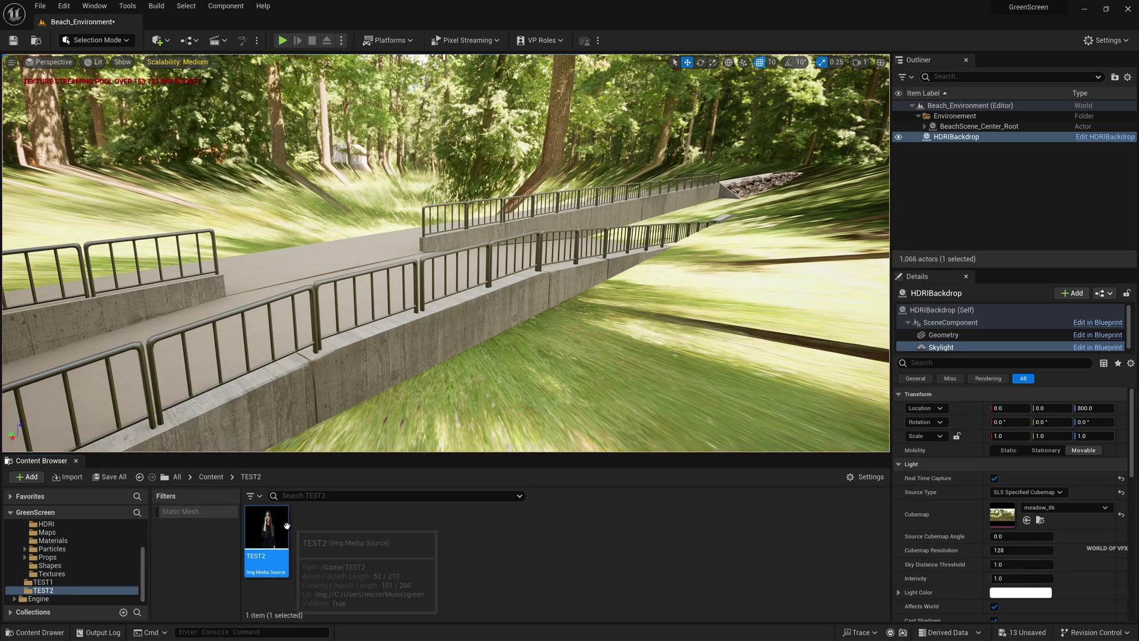
# Create a Media Player named TEST2b with a linked video output MediaTexture asset in the TEST2 folder
pyautogui.click(354, 560)
pyautogui.rightClick(354, 560)
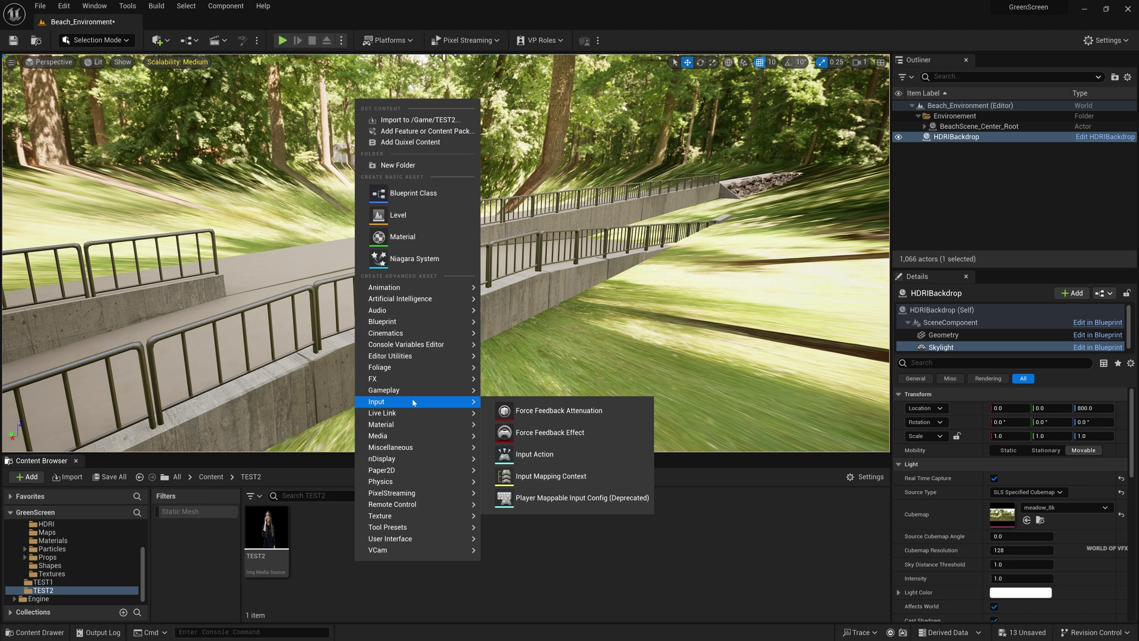
pyautogui.moveTo(415, 435)
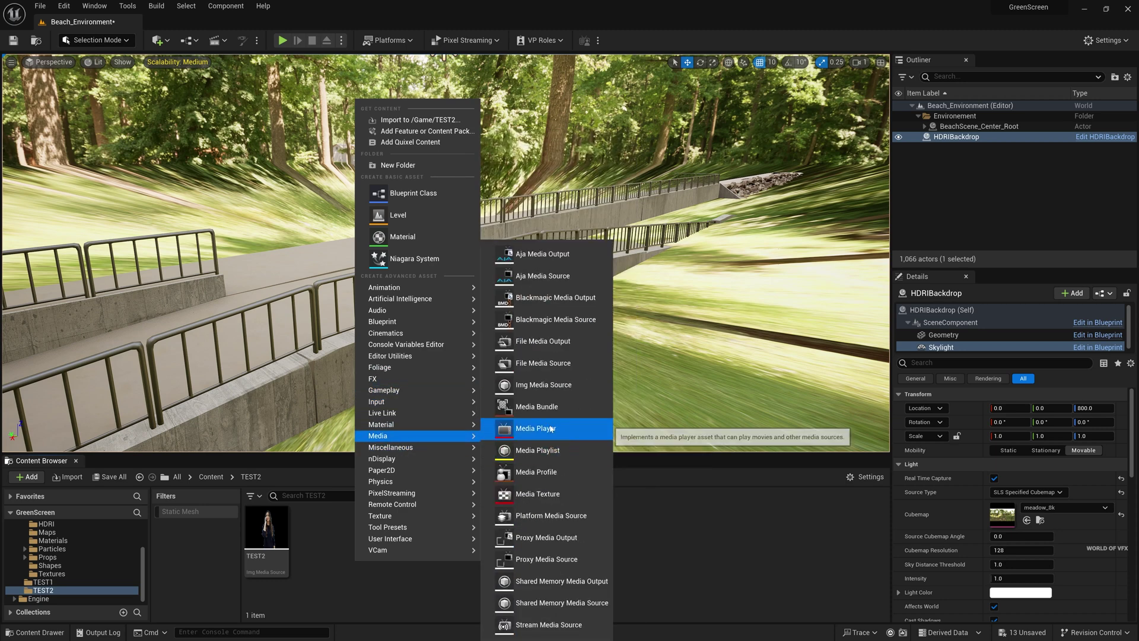
pyautogui.click(551, 431)
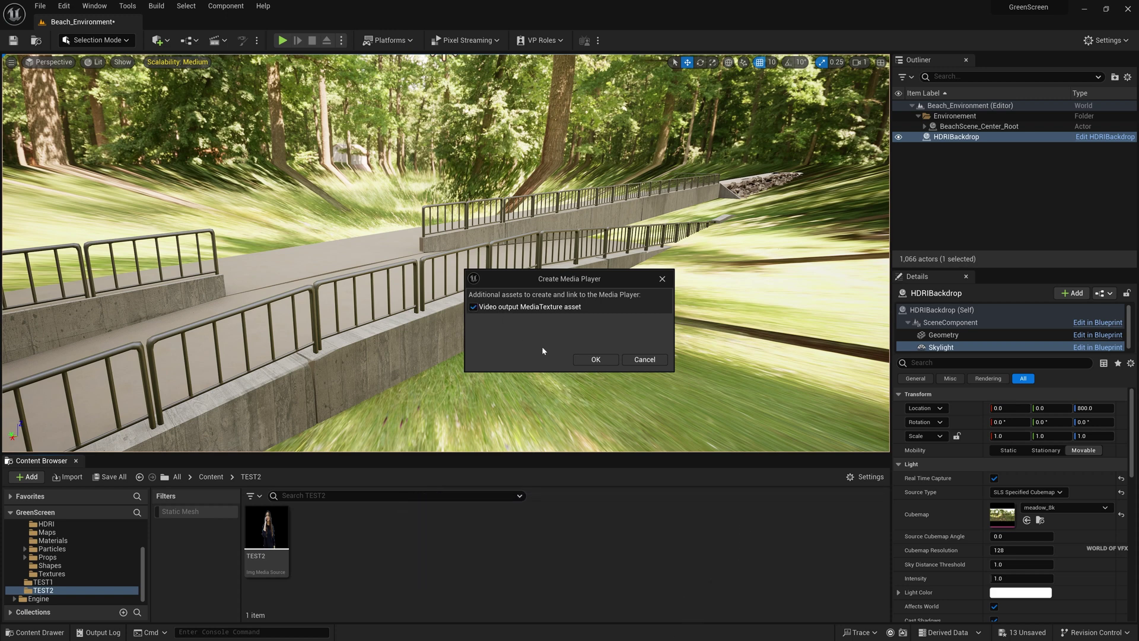
pyautogui.click(595, 360)
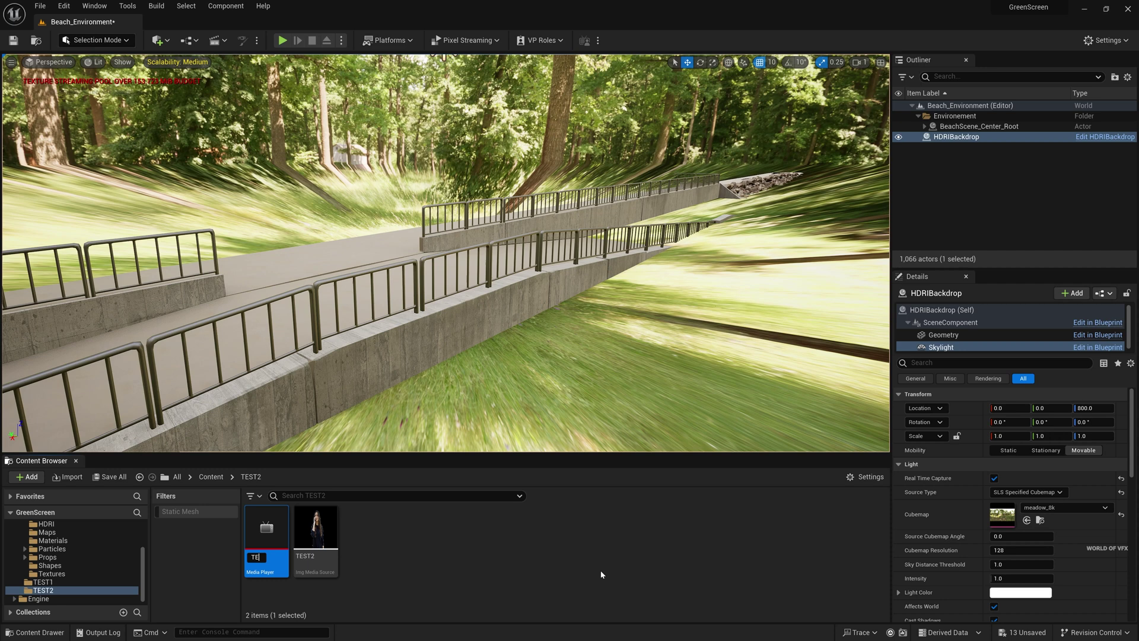
pyautogui.write('TEST2')
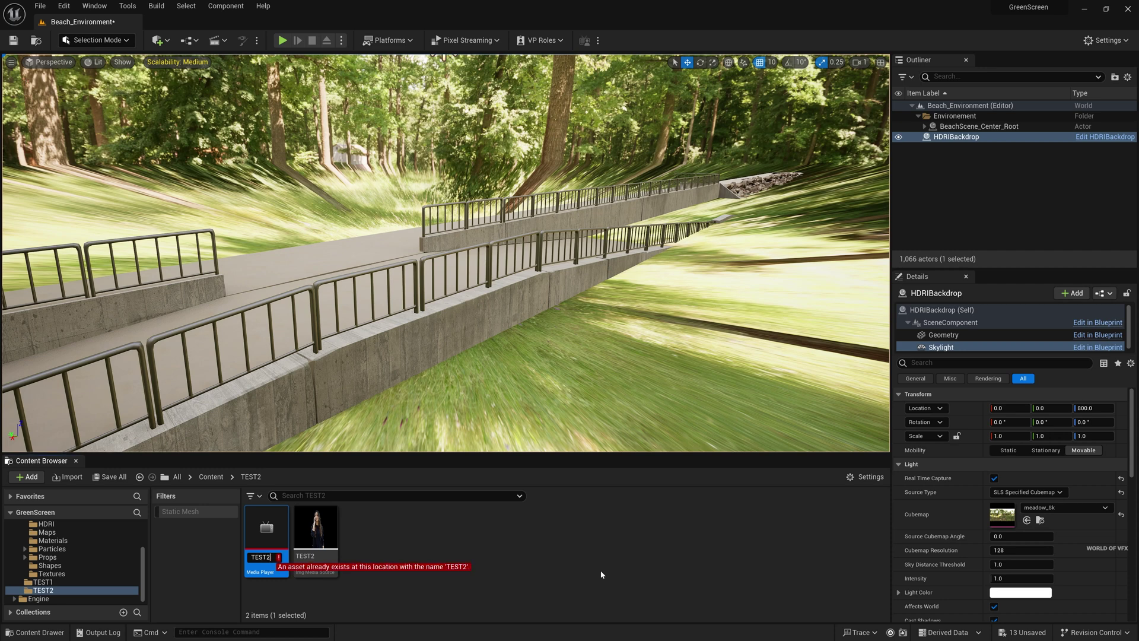
pyautogui.write('b')
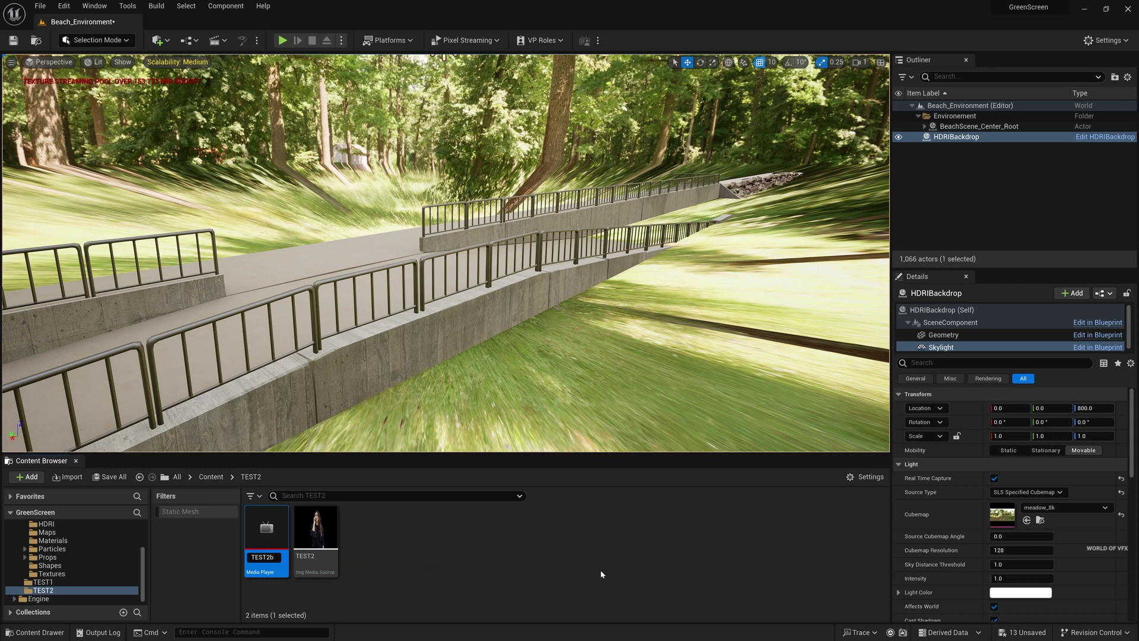
pyautogui.press('Return')
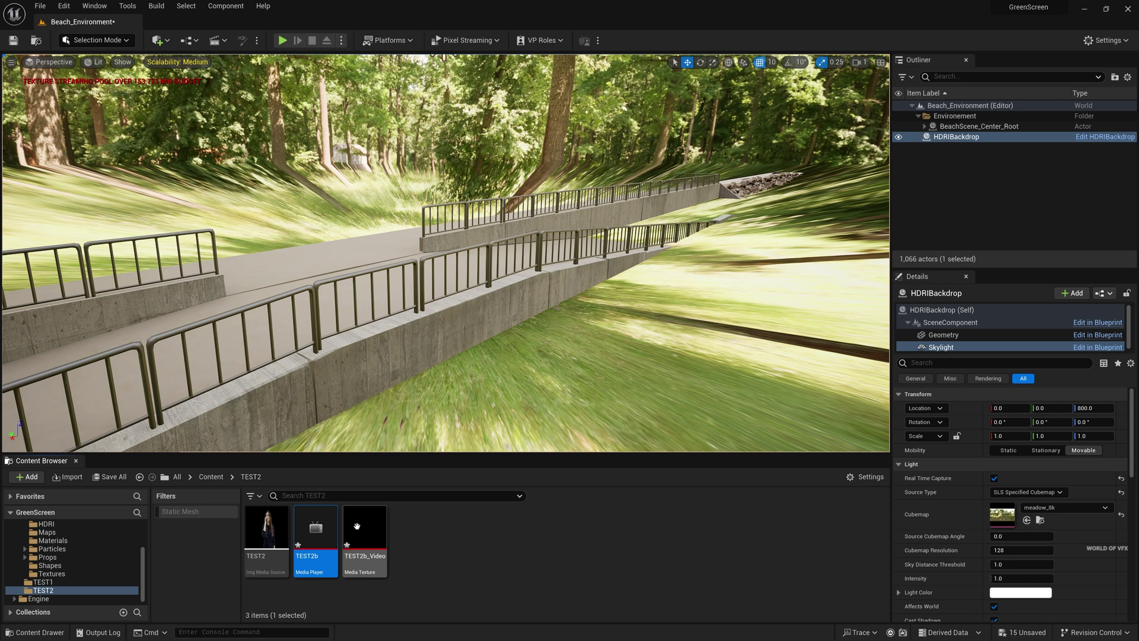
pyautogui.click(497, 551)
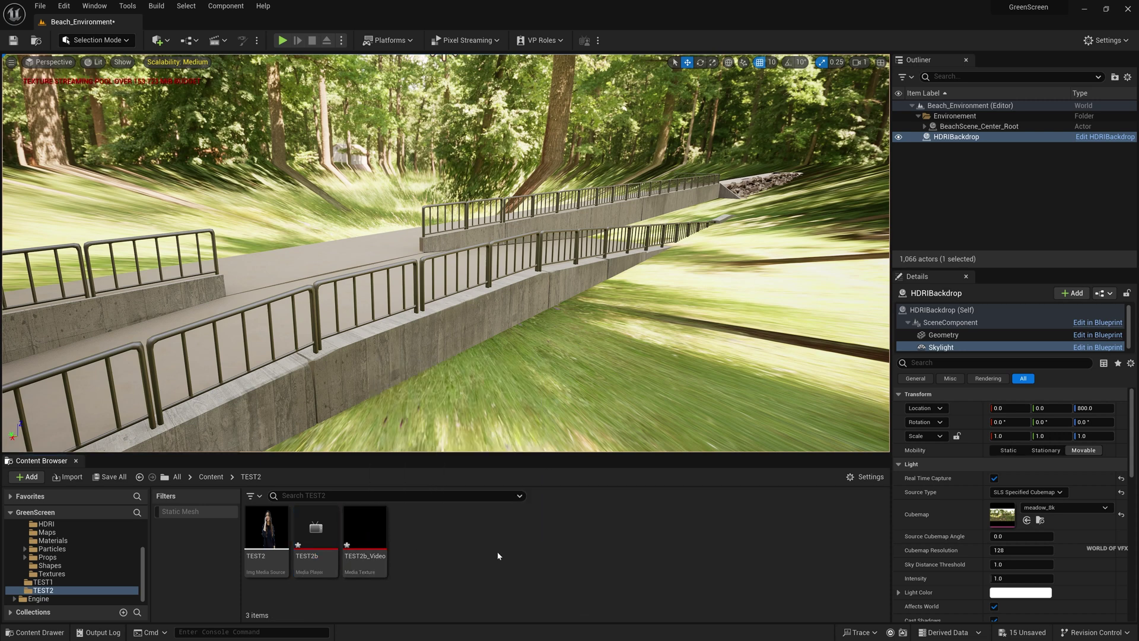
# Add a Plane shape to the scene near the railings and scale it uniformly to 4.0
pyautogui.click(156, 43)
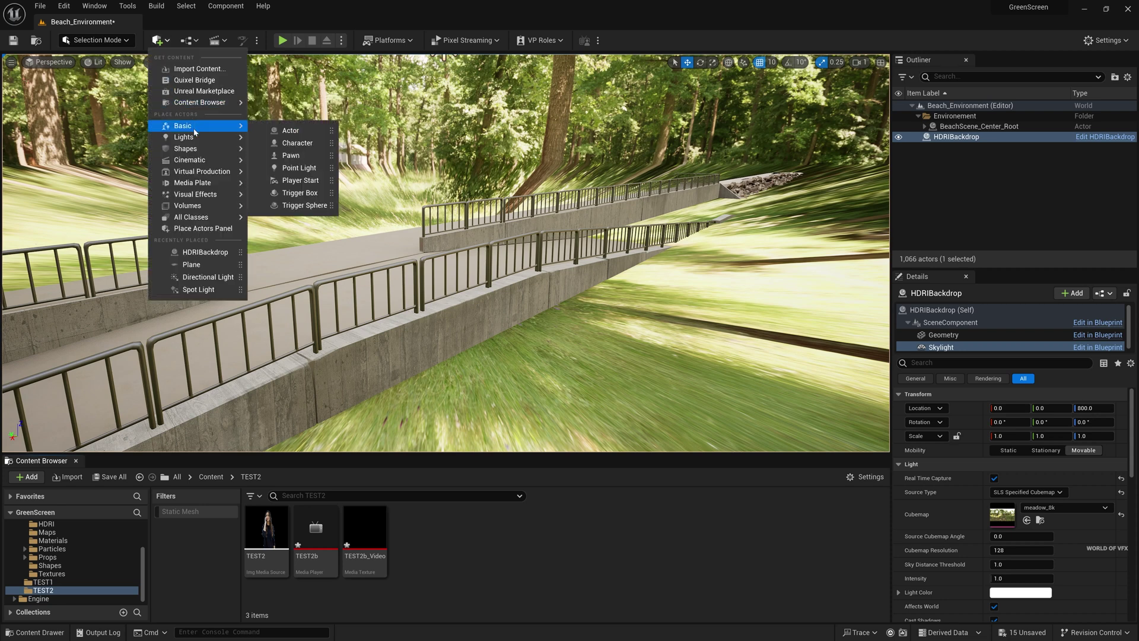
pyautogui.moveTo(231, 155)
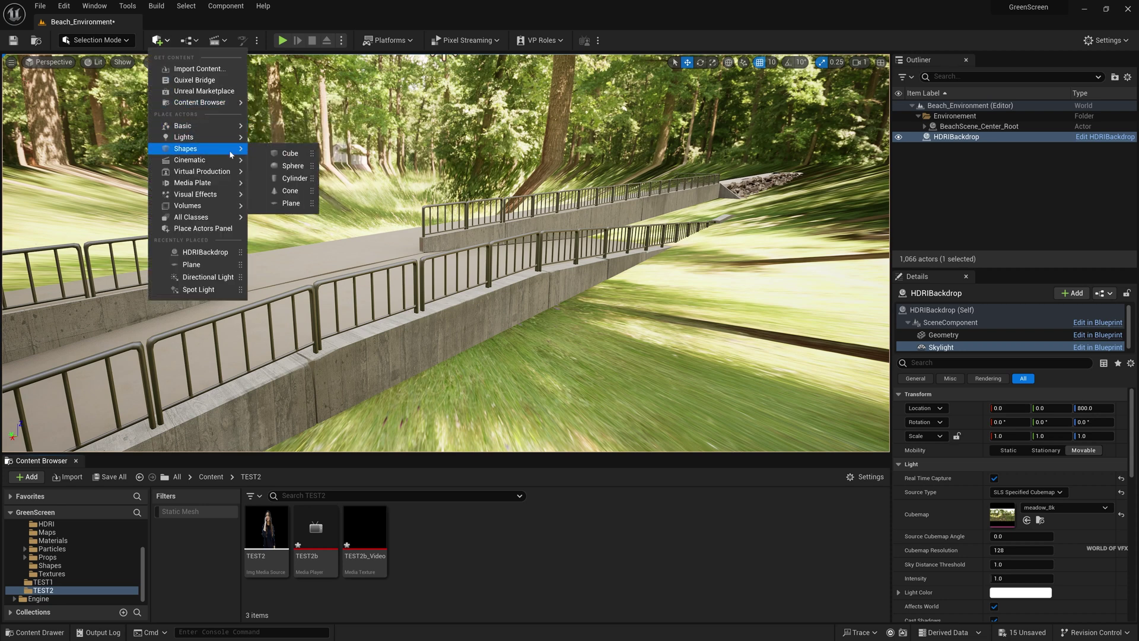
pyautogui.click(291, 203)
pyautogui.click(448, 238)
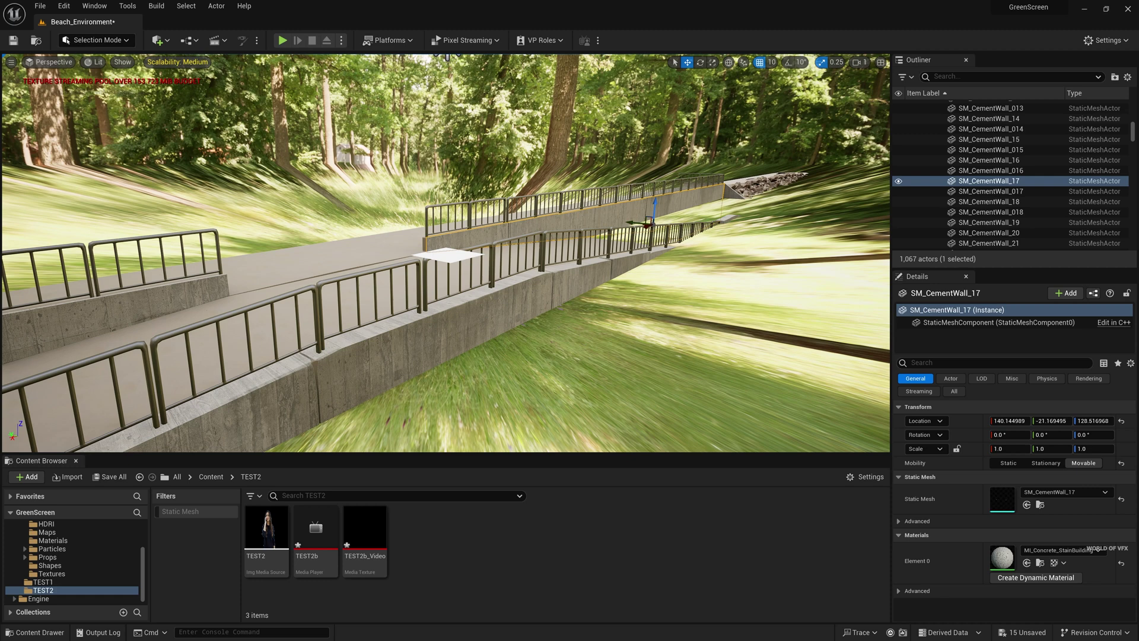
pyautogui.click(448, 255)
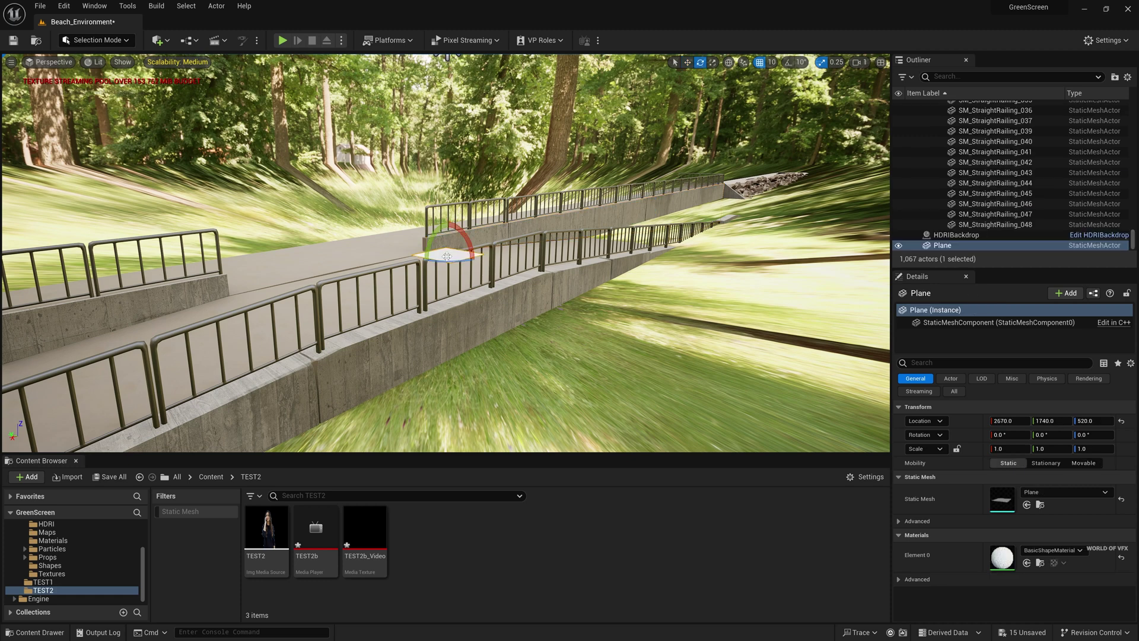
pyautogui.press('r')
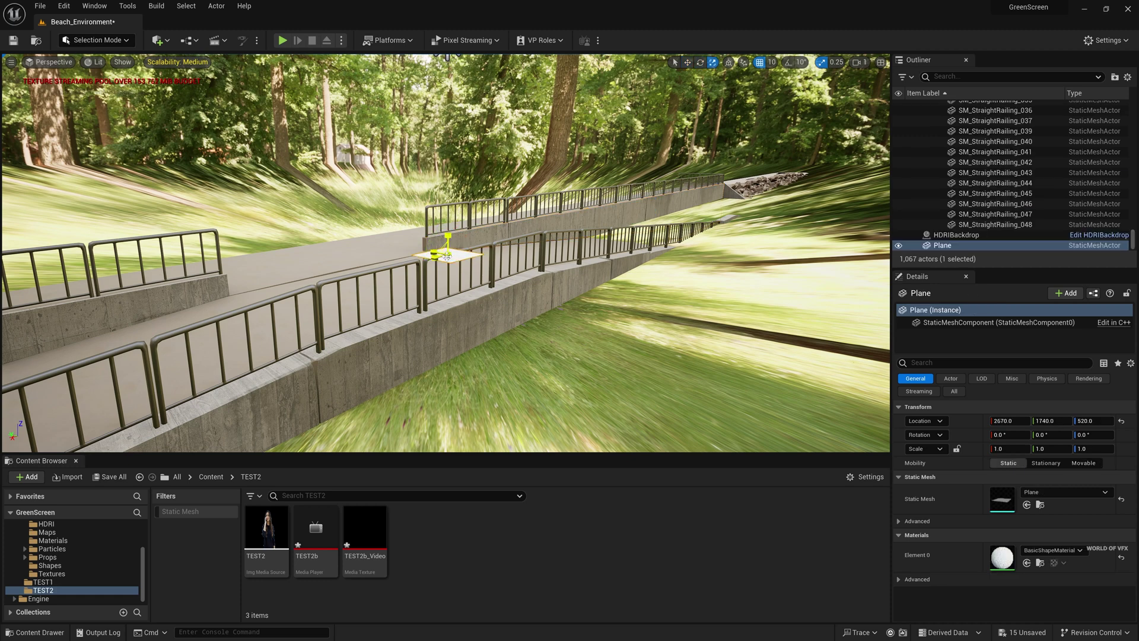
pyautogui.moveTo(441, 254); pyautogui.dragTo(471, 255)
# Enable 10° rotation snapping and stand the plane upright by rotating it -90° about X, replacing the unsnapped rotation
pyautogui.press('e')
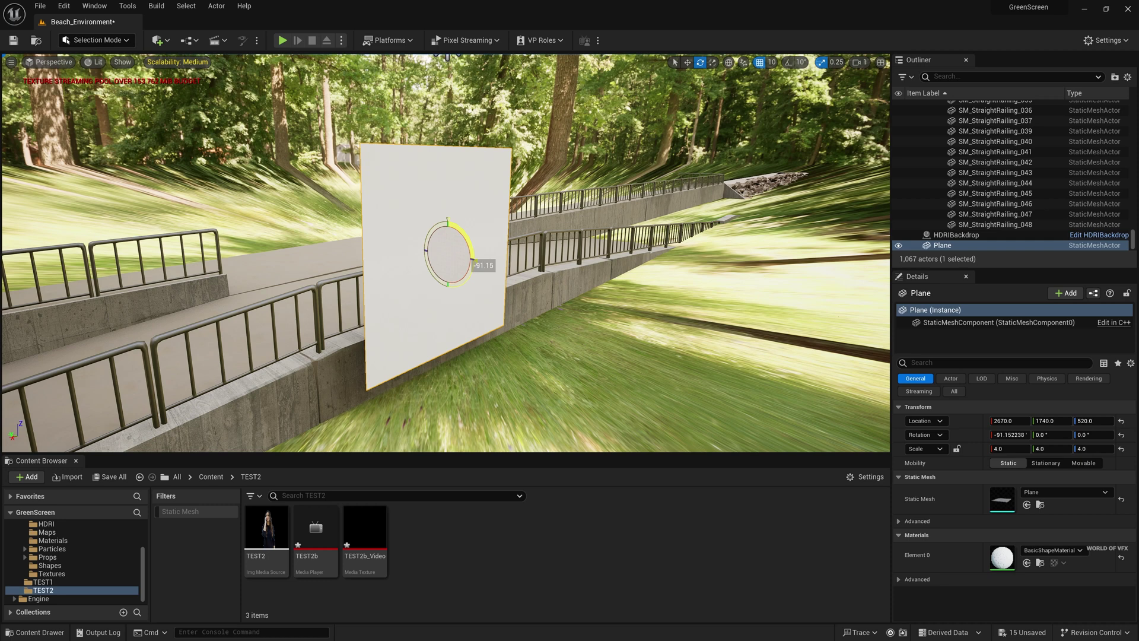
pyautogui.hotkey('ctrl', 'z')
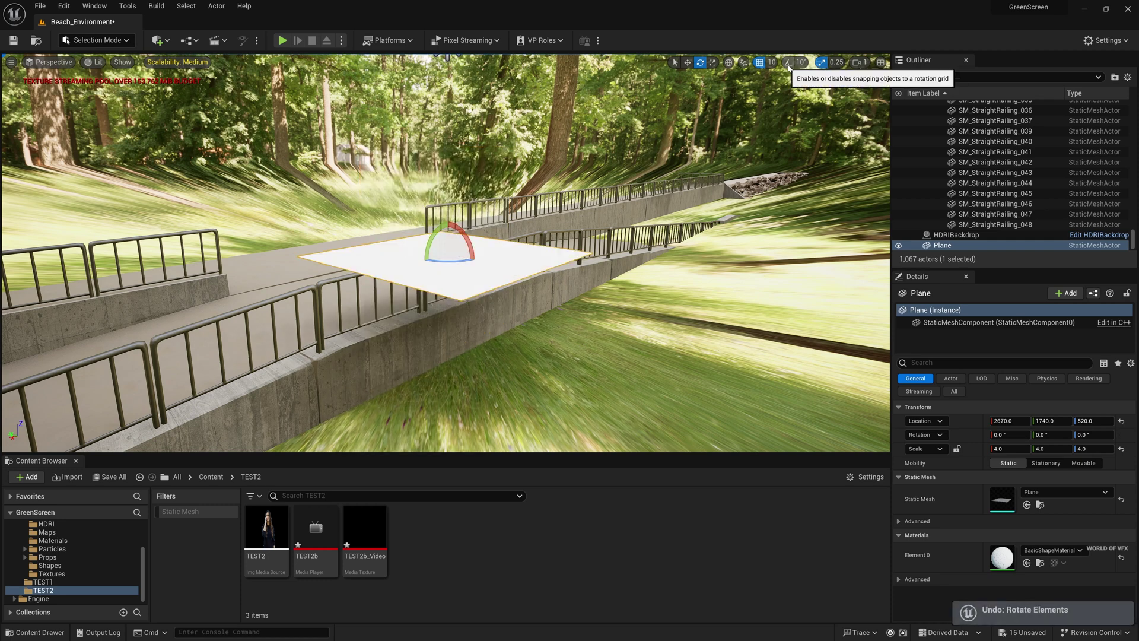
pyautogui.click(788, 62)
pyautogui.moveTo(462, 229); pyautogui.dragTo(422, 262)
# Widen the upright plane to an X scale of 5.75 and view it from the front
pyautogui.press('r')
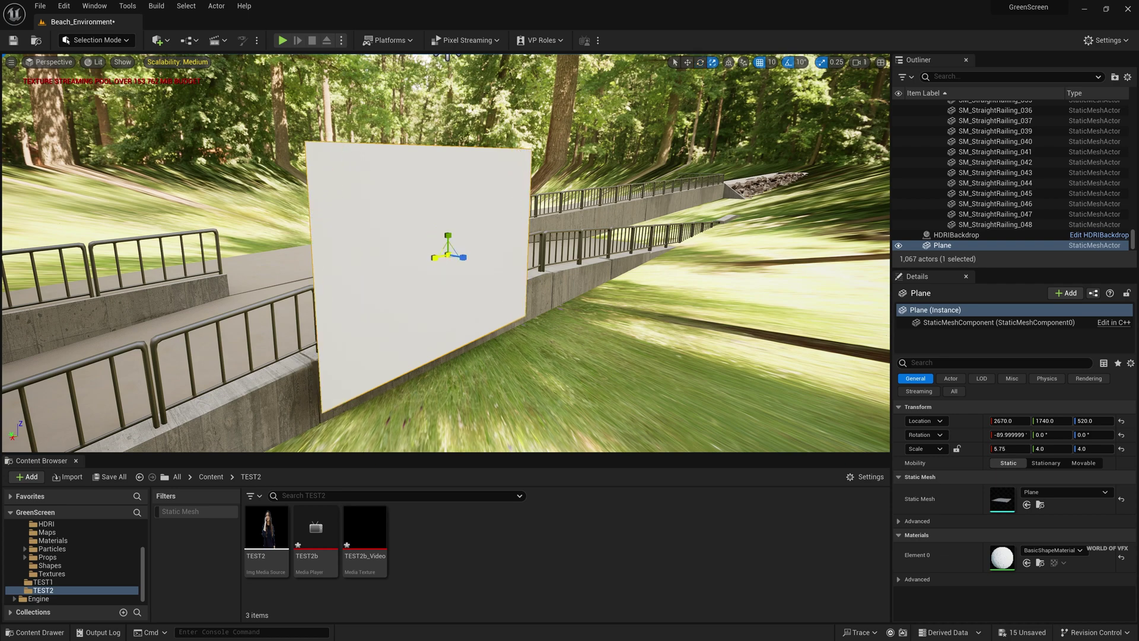
pyautogui.press('d')
pyautogui.moveTo(422, 262); pyautogui.dragTo(332, 252, button='right')
pyautogui.moveTo(388, 299)
pyautogui.mouseDown(button='right')
pyautogui.moveTo(409, 299)
pyautogui.moveTo(397, 299)
pyautogui.mouseUp(button='right')
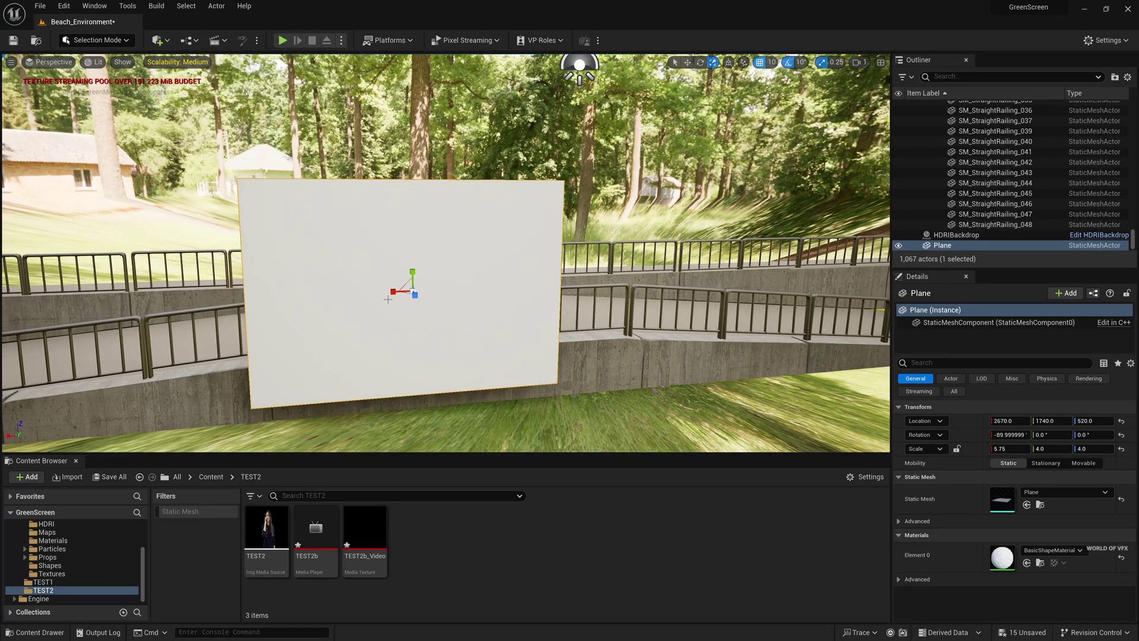
# Widen the plane to an X scale of 6.5 and move it back behind the railings to Y 1890
pyautogui.moveTo(393, 291); pyautogui.dragTo(387, 291)
pyautogui.moveTo(388, 291); pyautogui.dragTo(469, 270, button='right')
pyautogui.press('a')
pyautogui.press('s')
pyautogui.press('d')
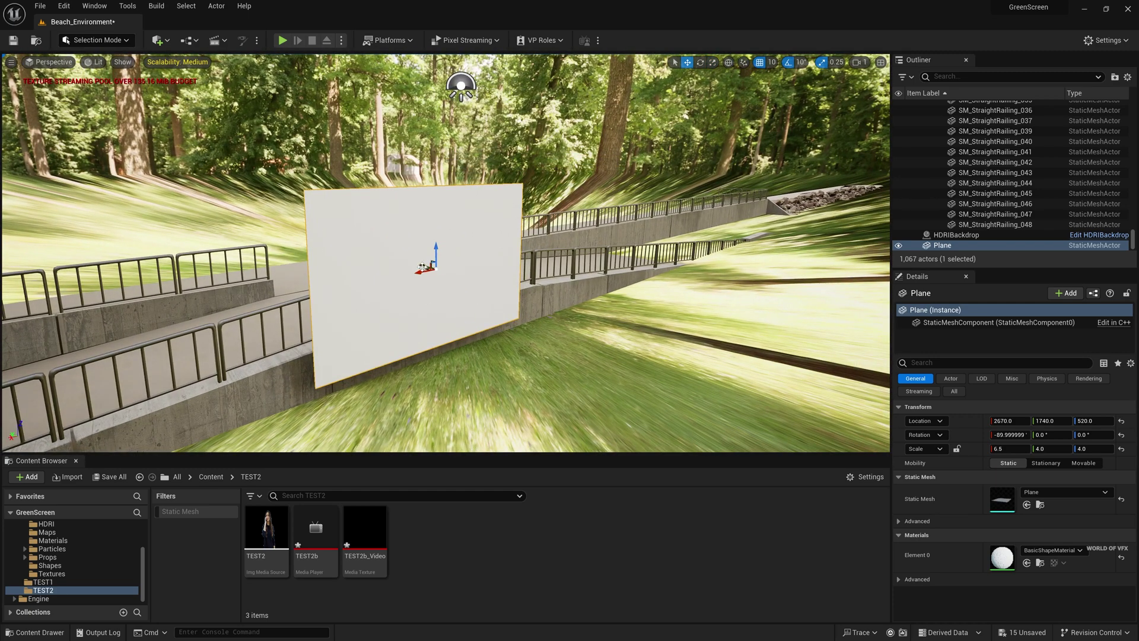
pyautogui.moveTo(422, 267); pyautogui.dragTo(390, 258)
pyautogui.press('a')
pyautogui.moveTo(525, 290); pyautogui.dragTo(478, 327, button='right')
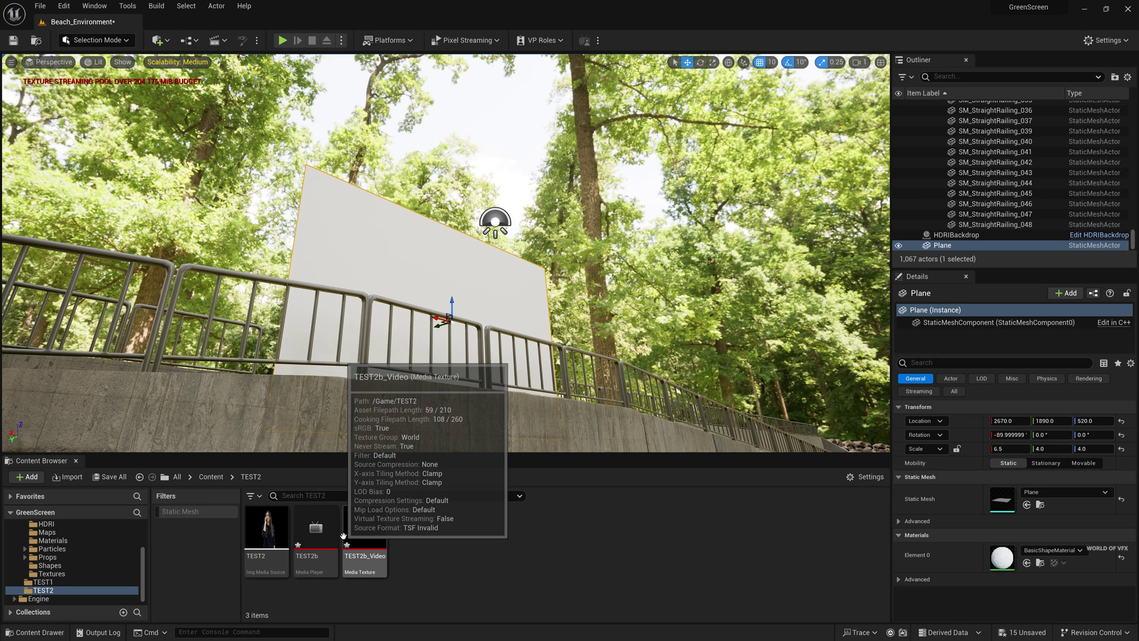
# Apply the TEST2b_Video media texture to the plane, generating a TEST2b_Video_Mat material
pyautogui.moveTo(365, 531); pyautogui.dragTo(414, 242)
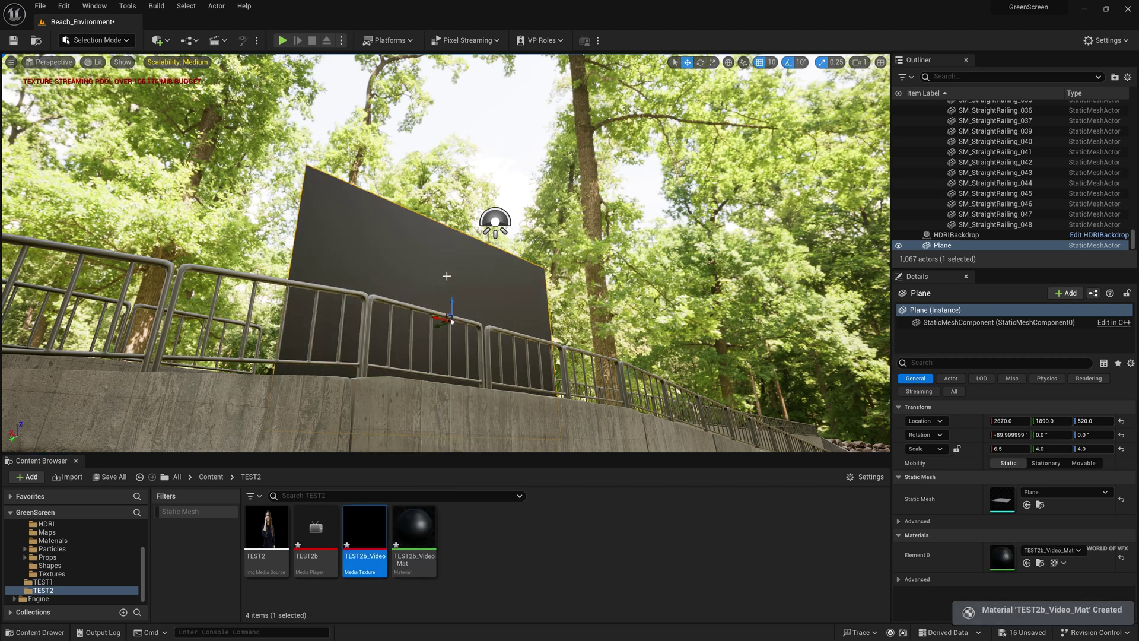
pyautogui.click(620, 537)
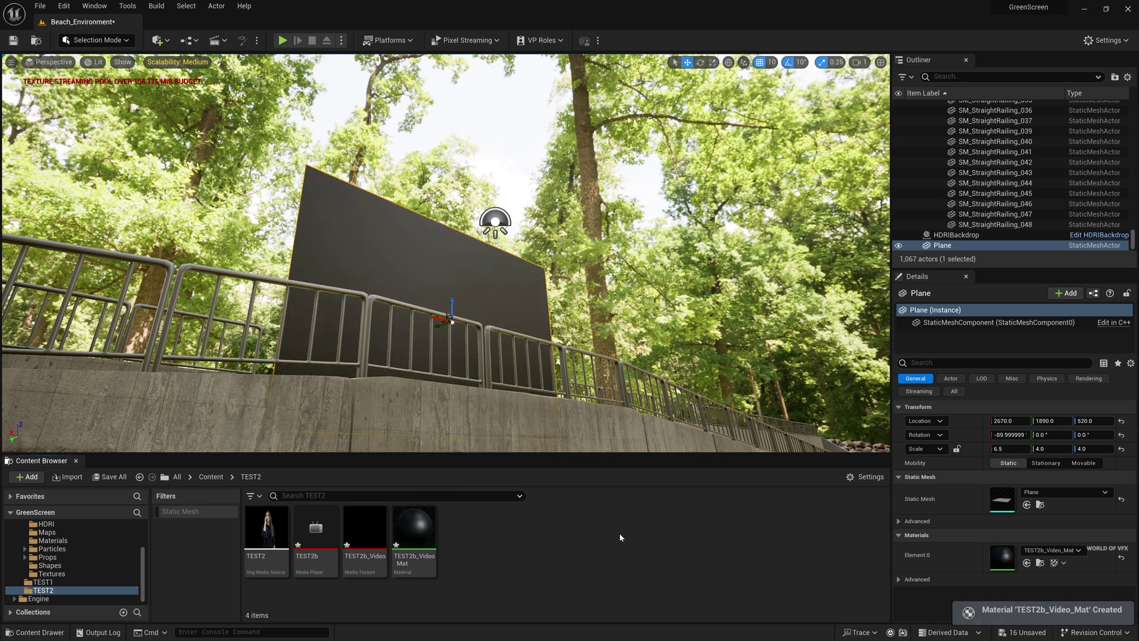
# Create a level sequence named NewLevelSequence1 and save it in the TEST2 folder
pyautogui.click(215, 40)
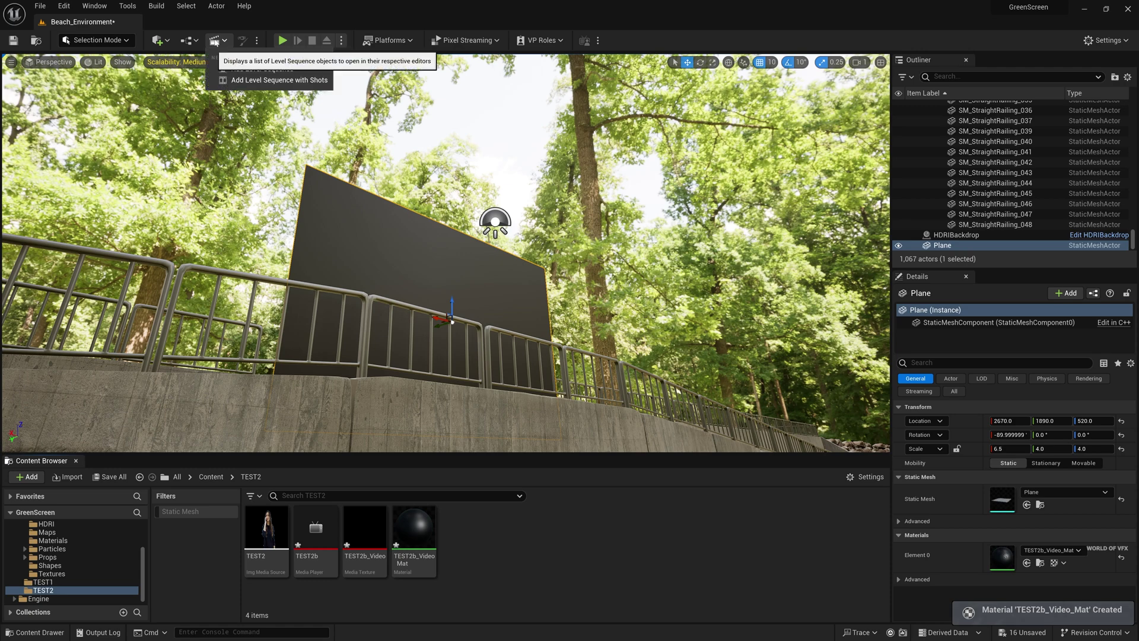
pyautogui.click(286, 70)
pyautogui.click(315, 246)
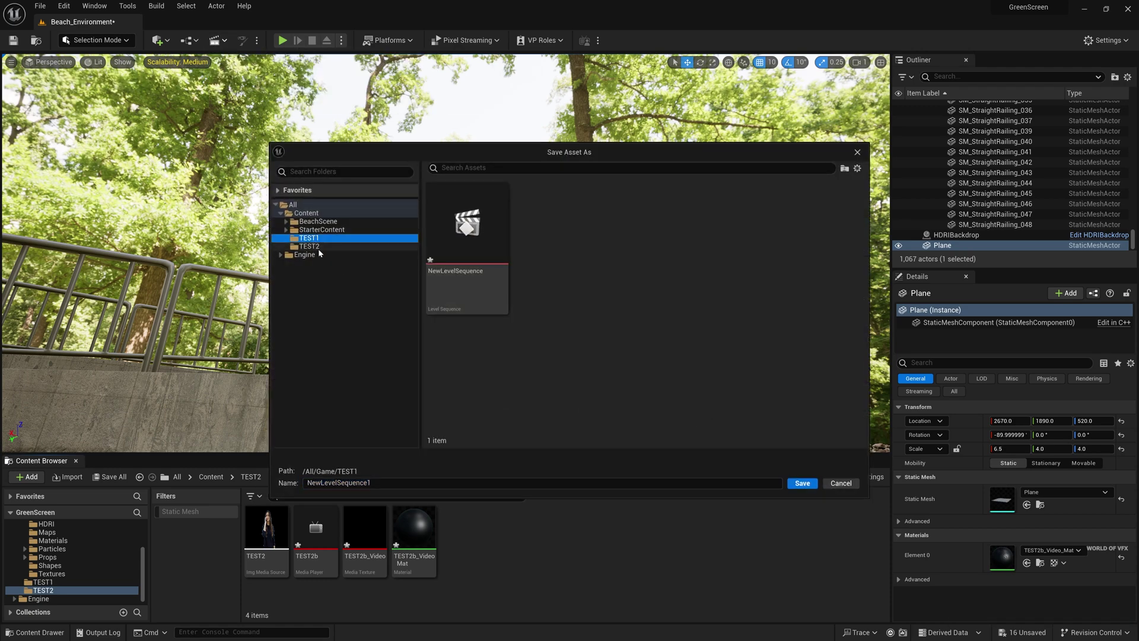
pyautogui.click(804, 484)
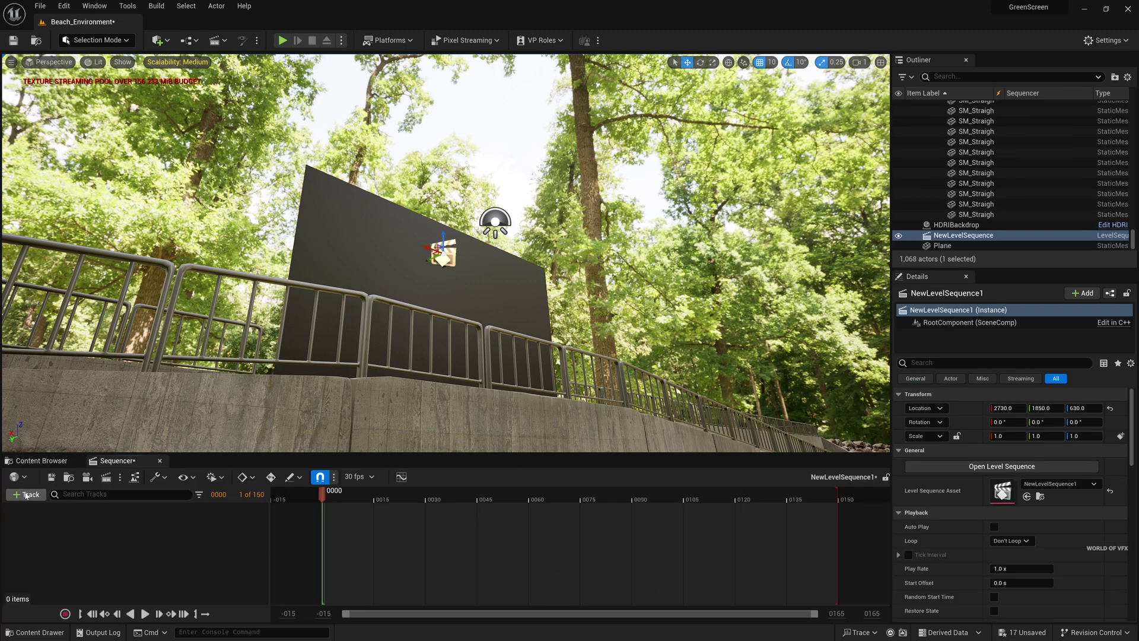
# Add a media track to the sequence with TEST2 as its media source
pyautogui.click(26, 495)
pyautogui.click(33, 474)
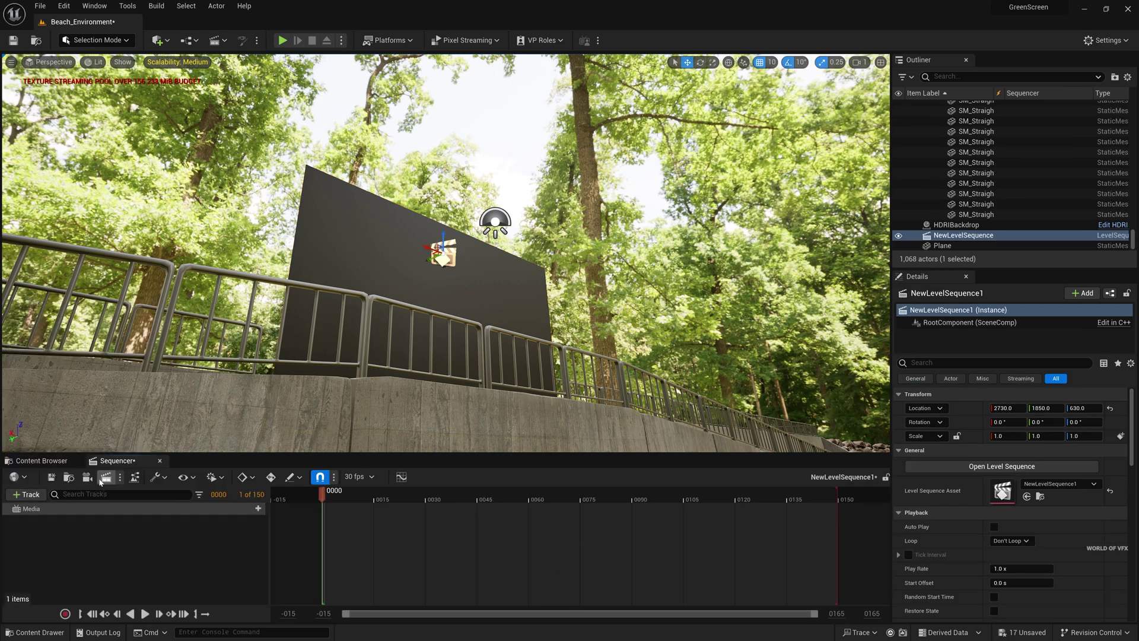
pyautogui.click(258, 509)
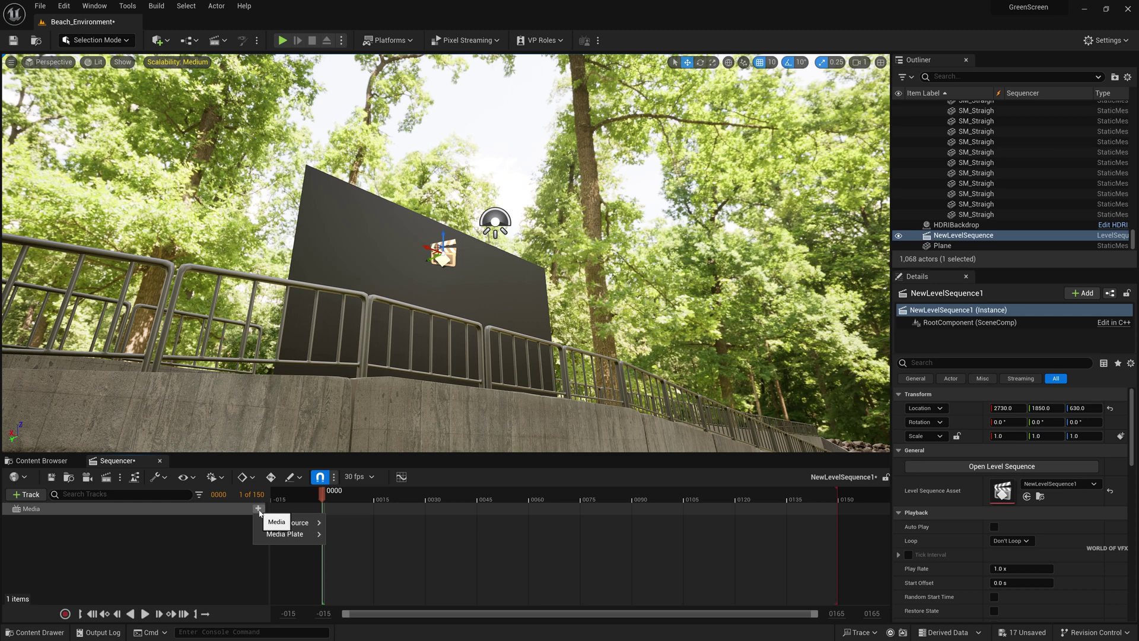
pyautogui.moveTo(315, 523)
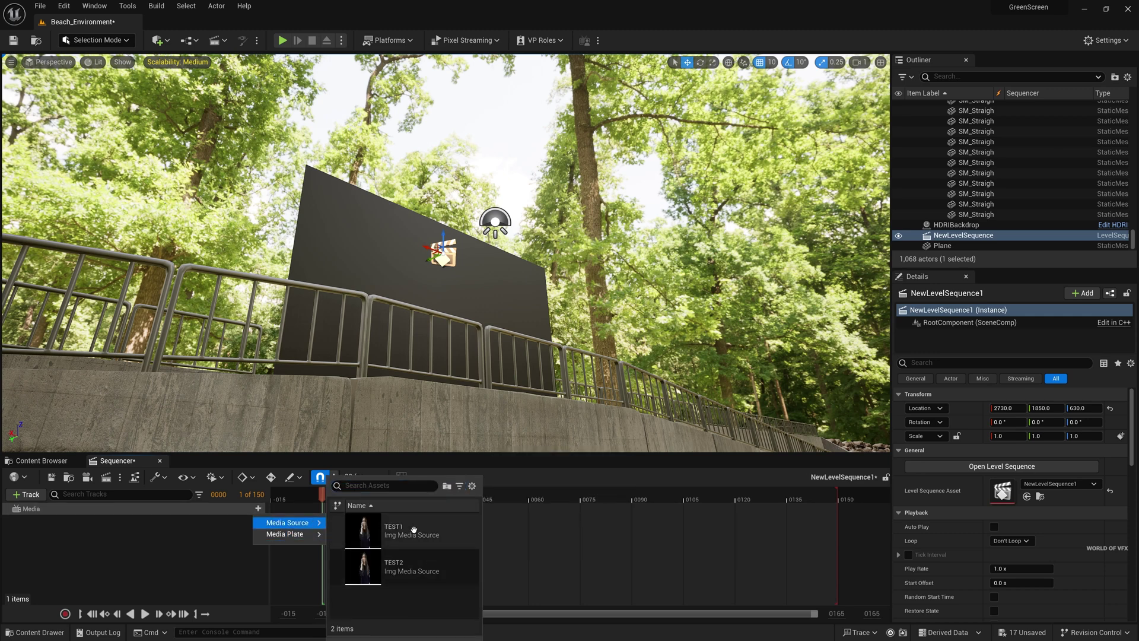
pyautogui.click(419, 572)
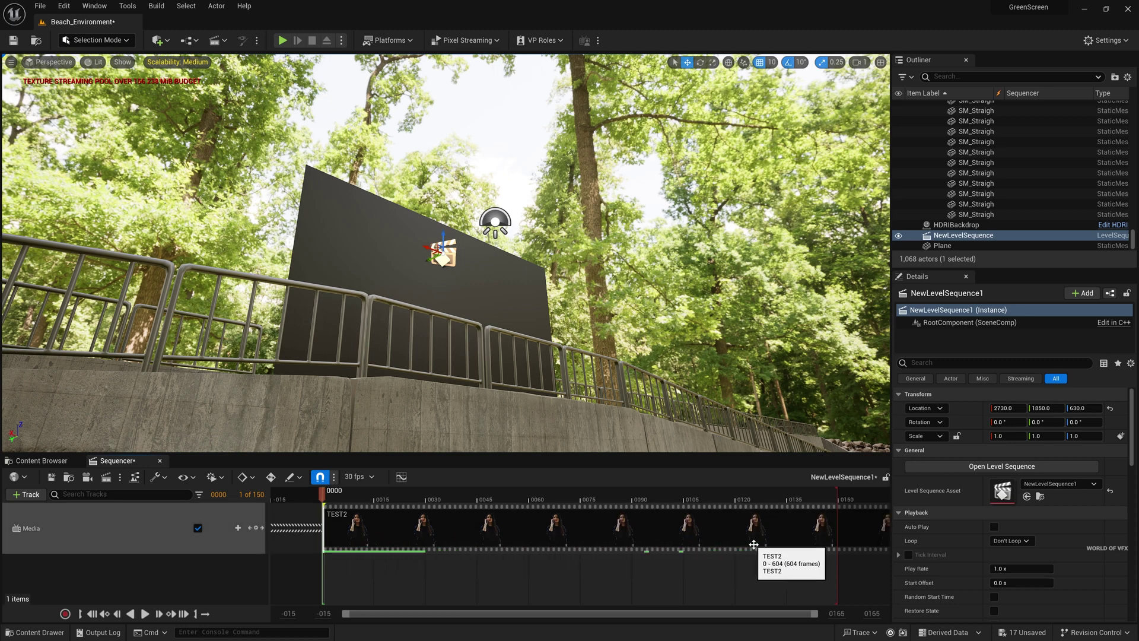
# Assign TEST2b_Video as the media texture of the TEST2 section in its properties
pyautogui.click(478, 515)
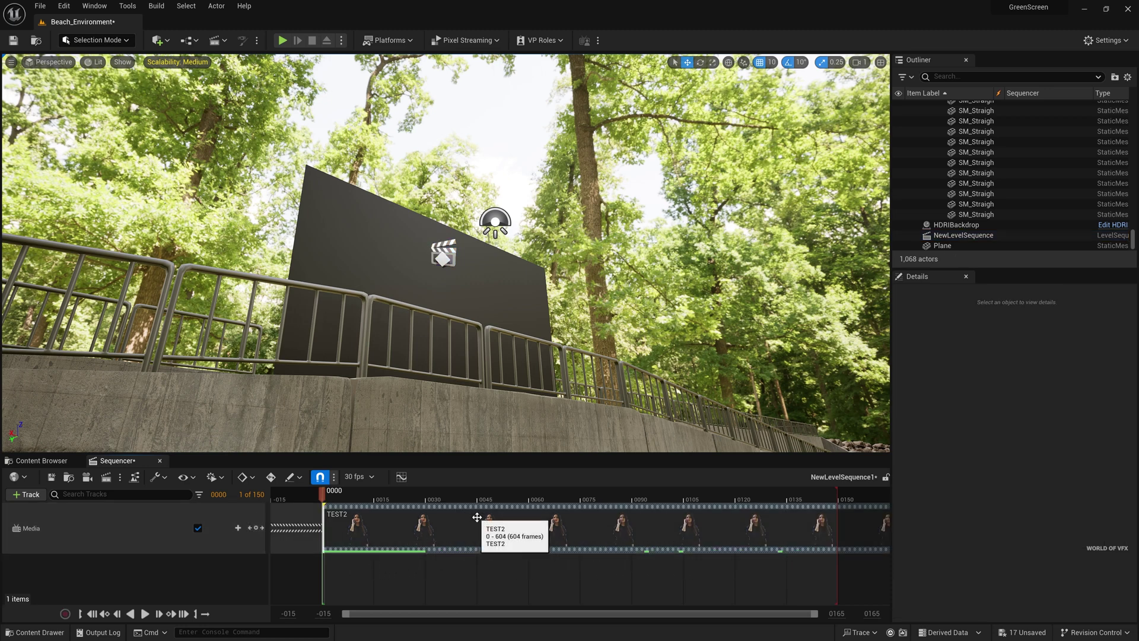
pyautogui.rightClick(478, 515)
pyautogui.moveTo(517, 333)
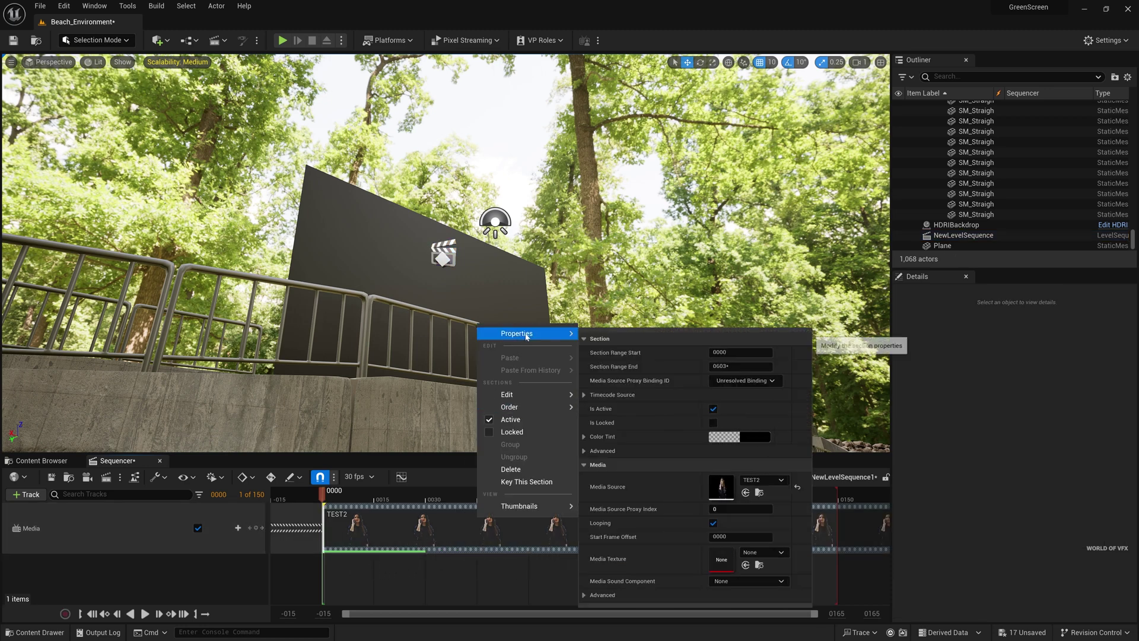
pyautogui.click(765, 552)
pyautogui.scroll(-5, 805, 475)
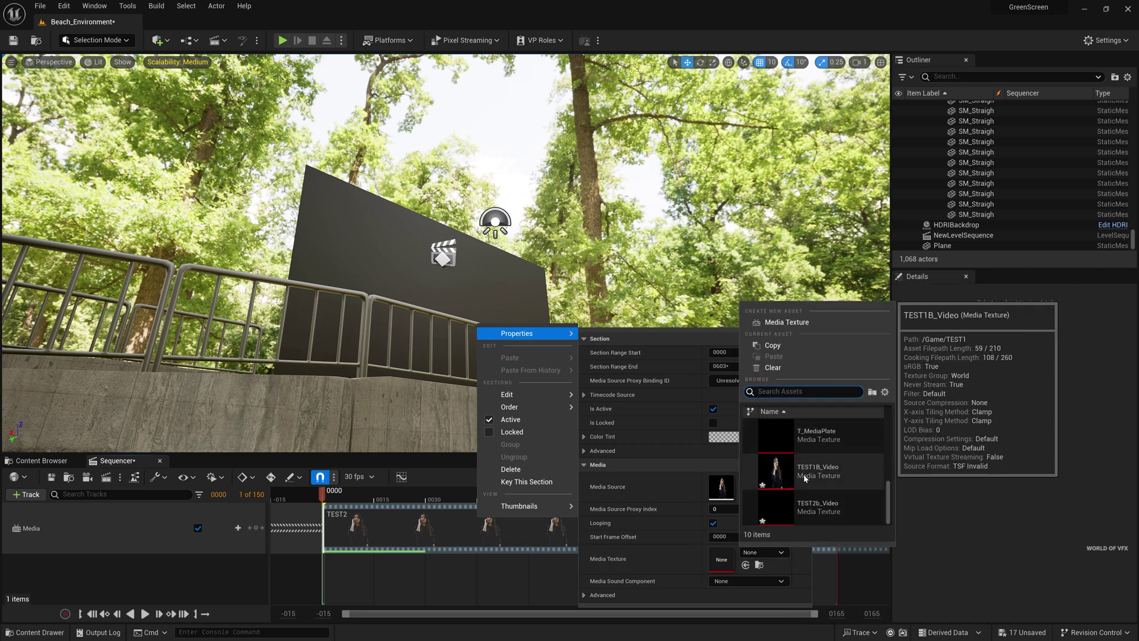
pyautogui.click(821, 512)
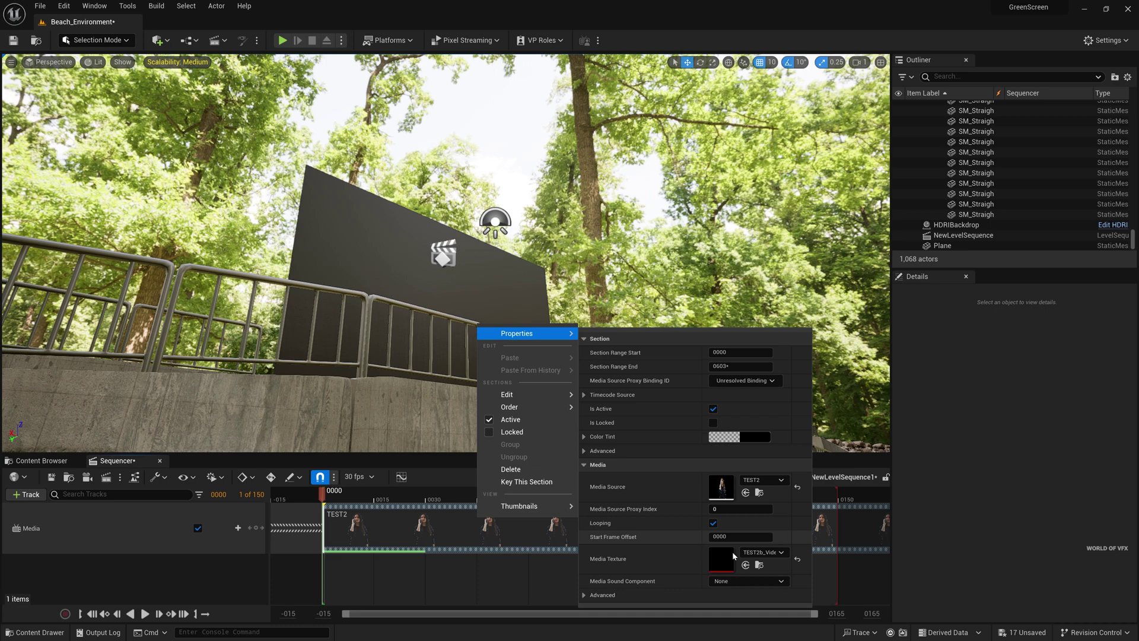
pyautogui.click(526, 578)
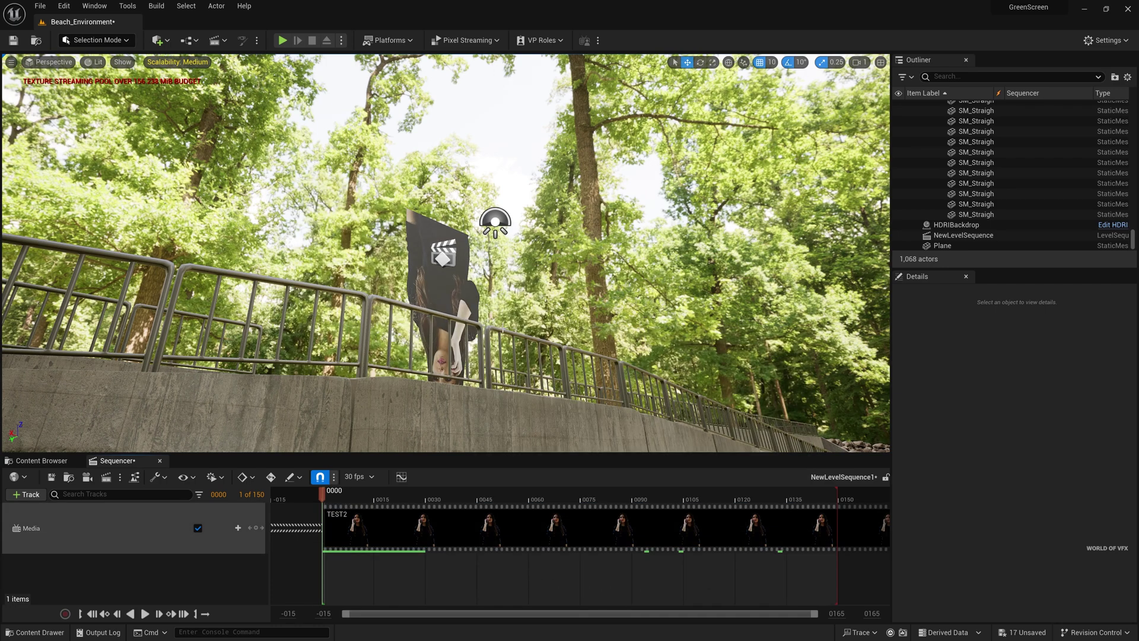
# Rotate the plane to -270° about X and 180° about Z so the woman stands upright, and raise it to Z 610
pyautogui.click(443, 296)
pyautogui.moveTo(444, 296); pyautogui.dragTo(450, 267, button='middle')
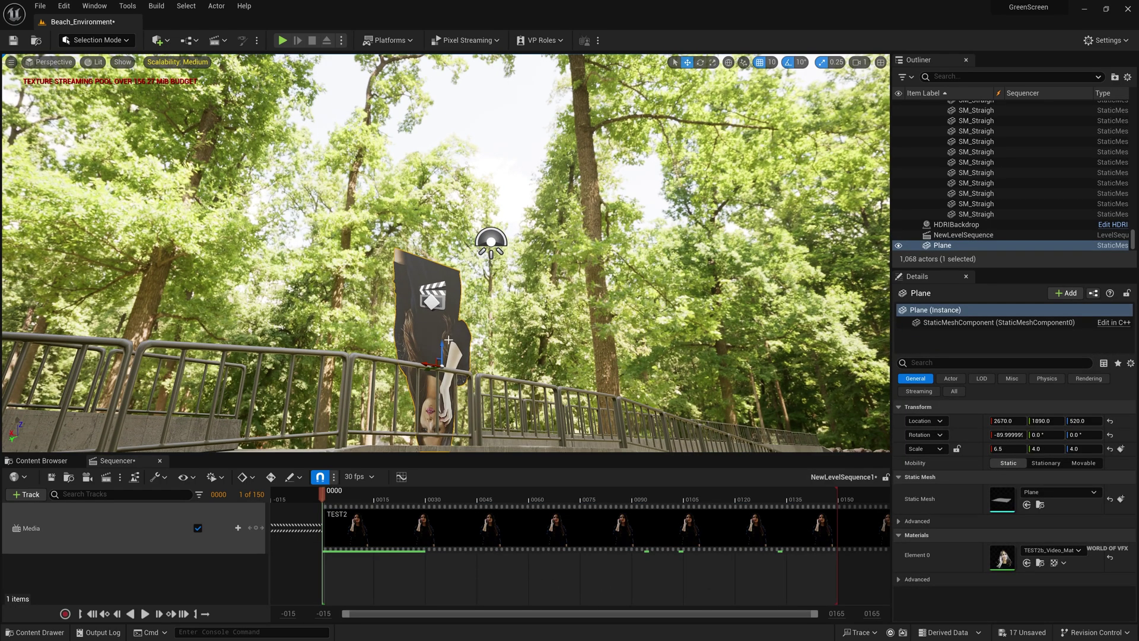
pyautogui.press('e')
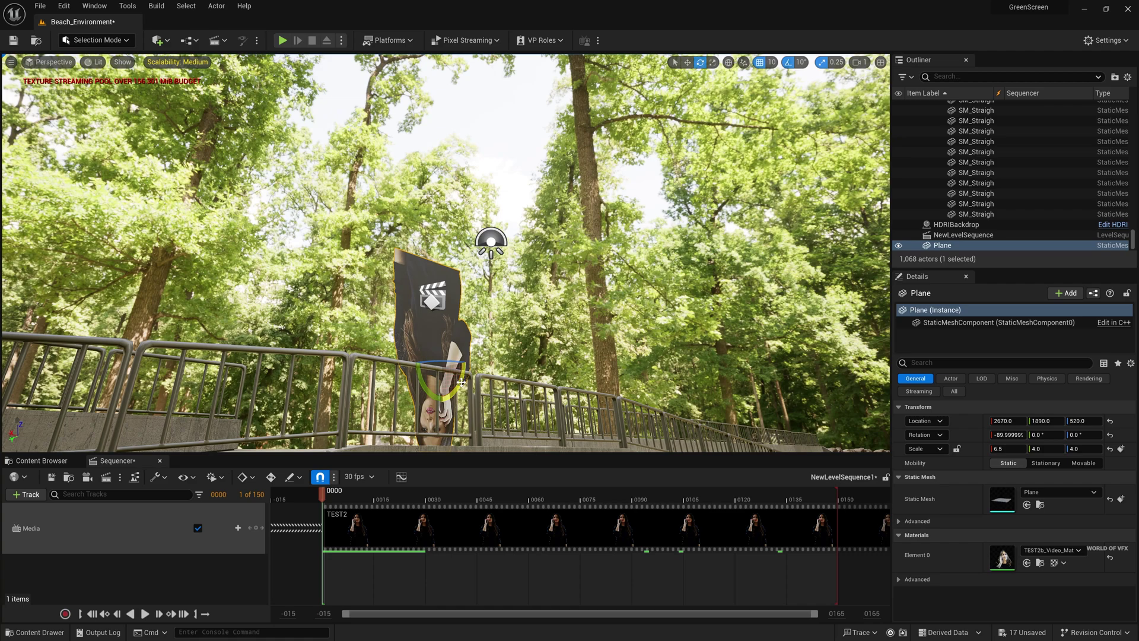
pyautogui.moveTo(426, 386); pyautogui.dragTo(396, 343)
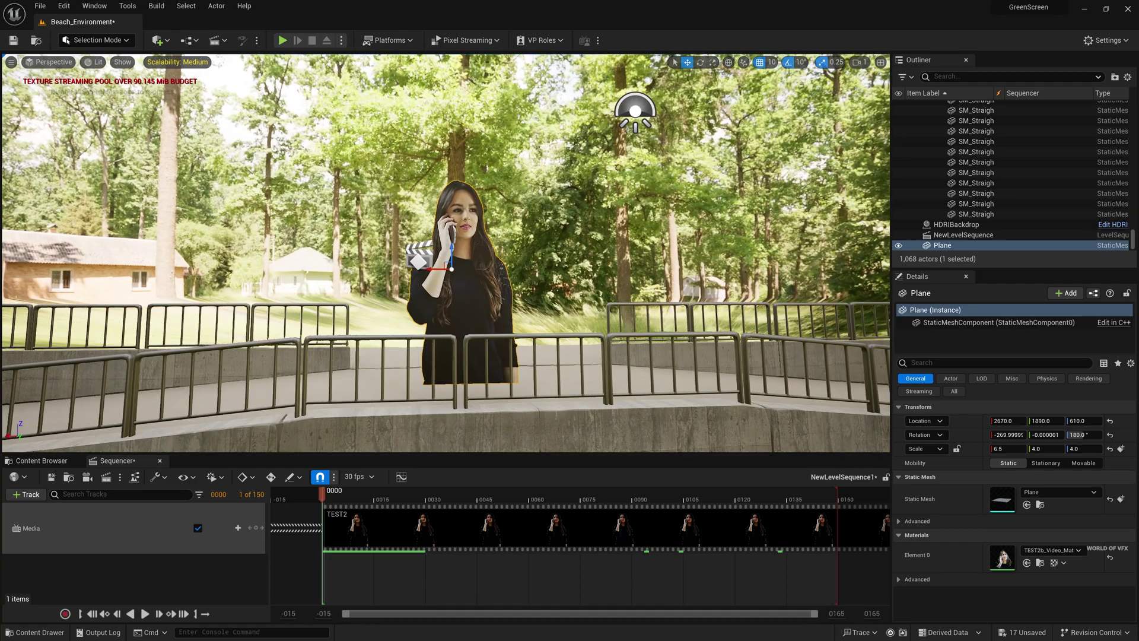
# Rescale the plane to 5.5 in X and 2.5 in Y and Z to correct the woman's size and proportions
pyautogui.moveTo(429, 342)
pyautogui.mouseDown(button='right')
pyautogui.moveTo(412, 339)
pyautogui.moveTo(430, 342)
pyautogui.mouseUp(button='right')
pyautogui.press('w')
pyautogui.press('e')
pyautogui.press('r')
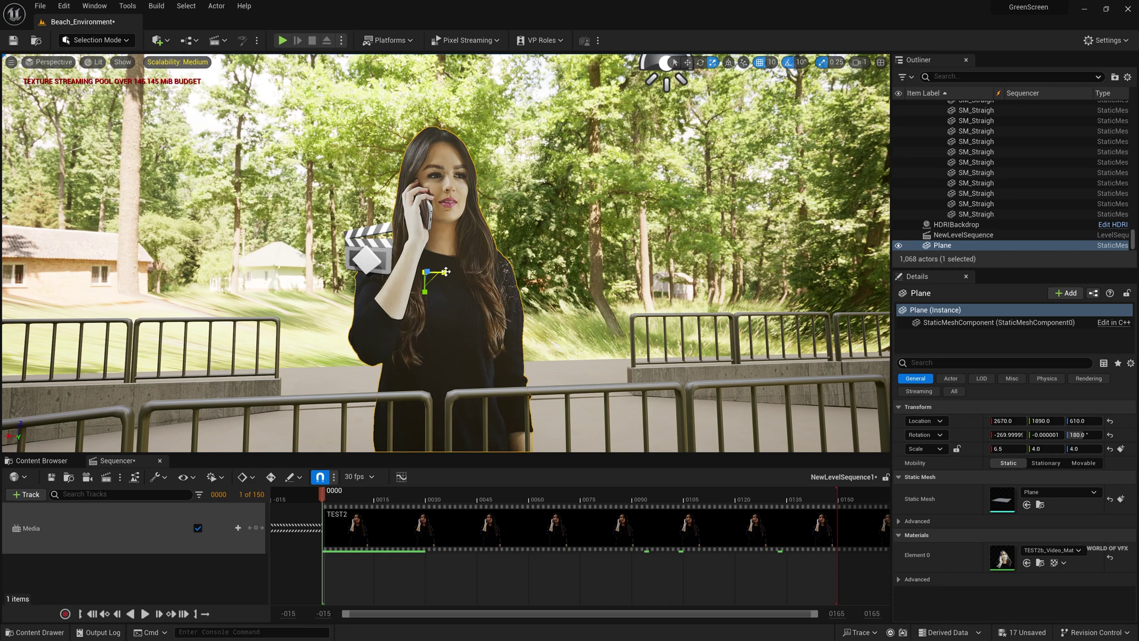
pyautogui.moveTo(446, 272); pyautogui.dragTo(467, 272)
pyautogui.press('a')
pyautogui.moveTo(434, 308); pyautogui.dragTo(482, 319, button='right')
pyautogui.moveTo(565, 234); pyautogui.dragTo(555, 261)
# Toggle game view to check the woman against the backdrop, leaving the editor icons and gizmos hidden
pyautogui.press('g')
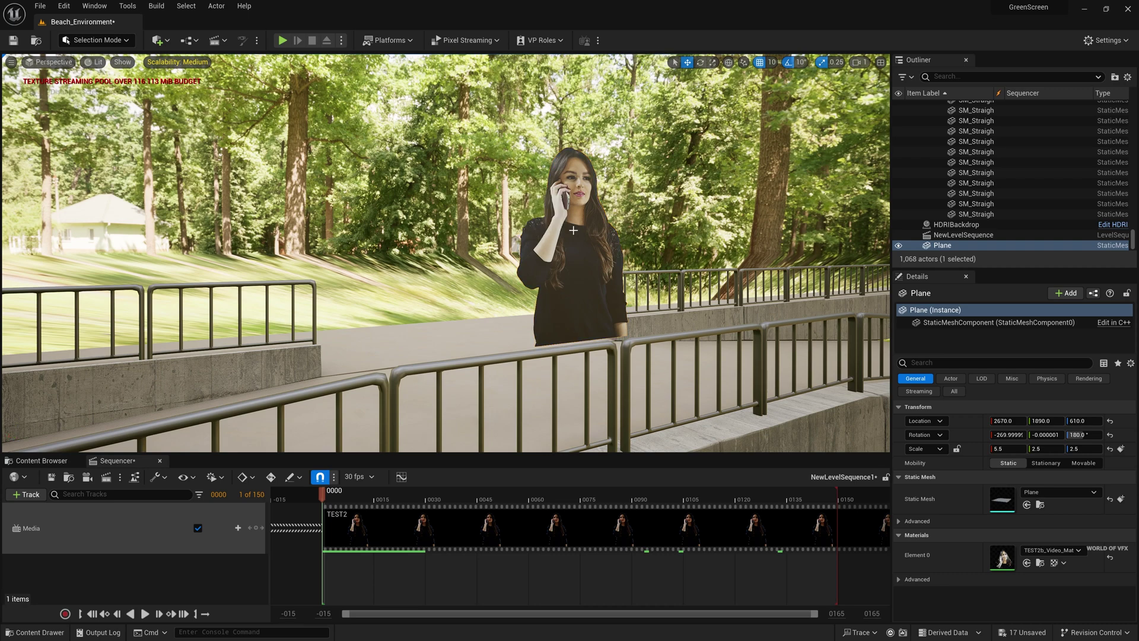
pyautogui.press('g')
pyautogui.press('g')
pyautogui.press('g')
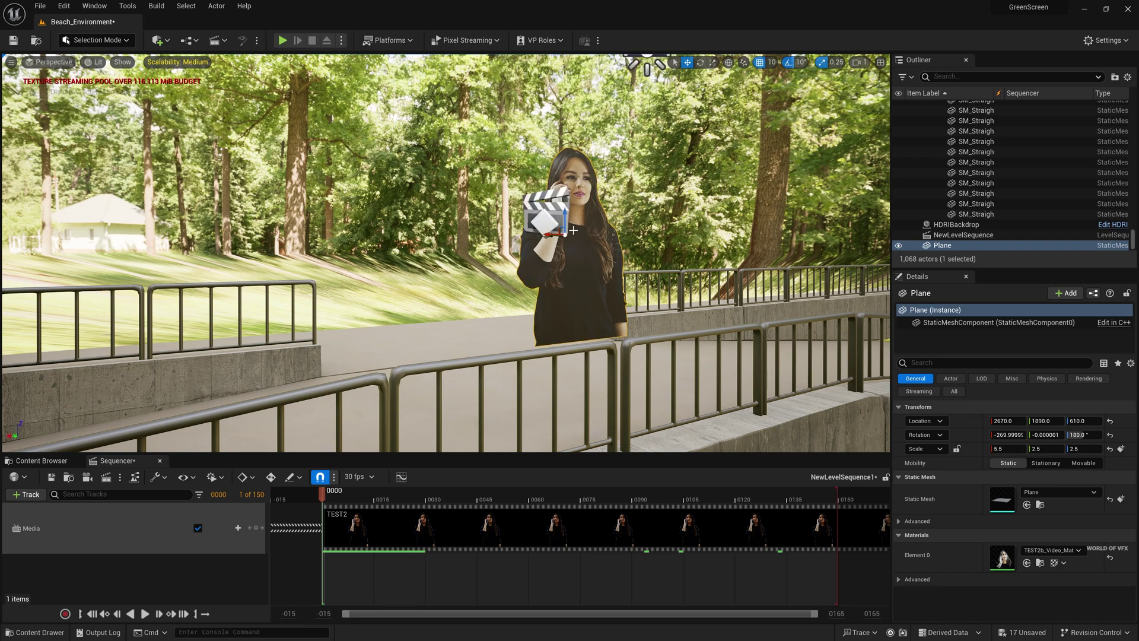
pyautogui.press('g')
# Add a cine camera to the sequence from a low angle and frame the woman behind the railing
pyautogui.moveTo(573, 230); pyautogui.dragTo(581, 247, button='middle')
pyautogui.moveTo(567, 237); pyautogui.dragTo(587, 205, button='right')
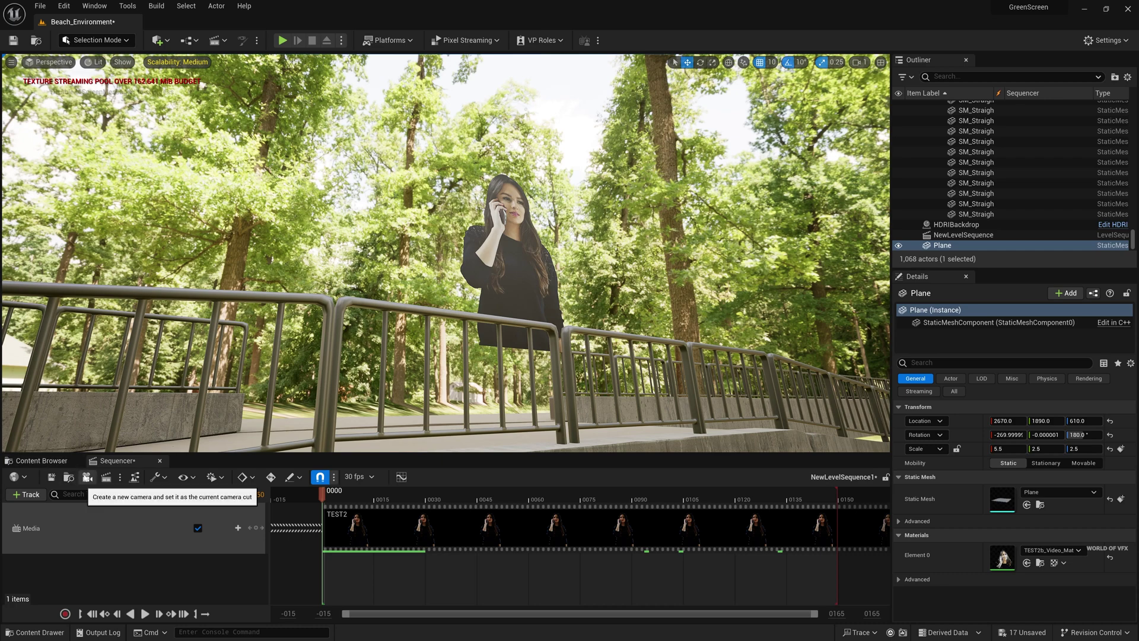
pyautogui.click(87, 476)
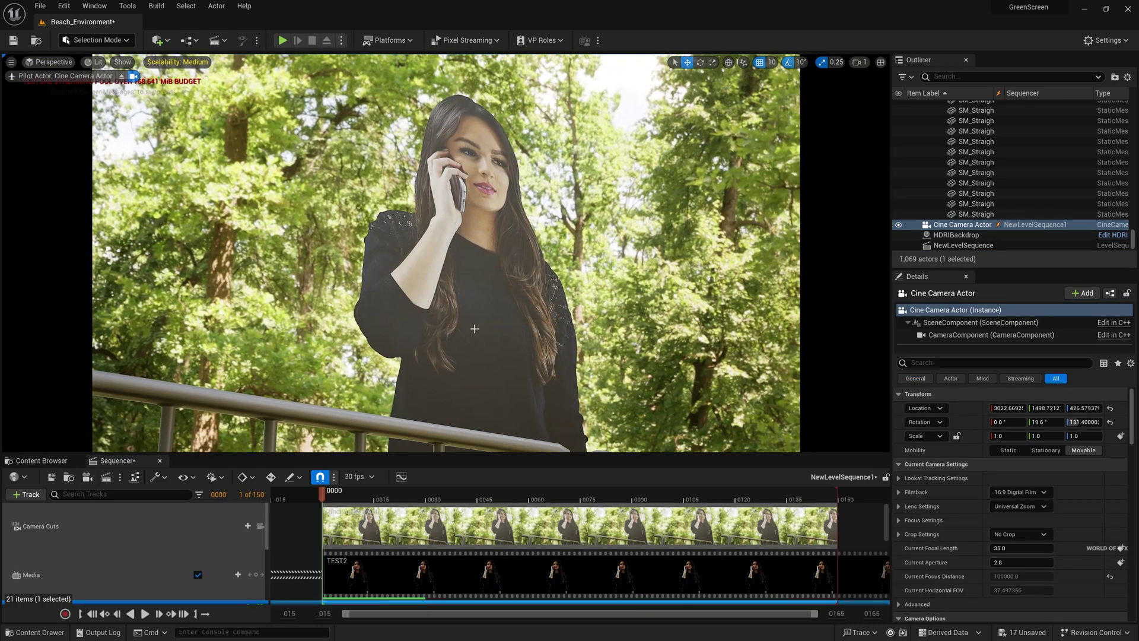
pyautogui.moveTo(475, 328); pyautogui.dragTo(470, 342, button='middle')
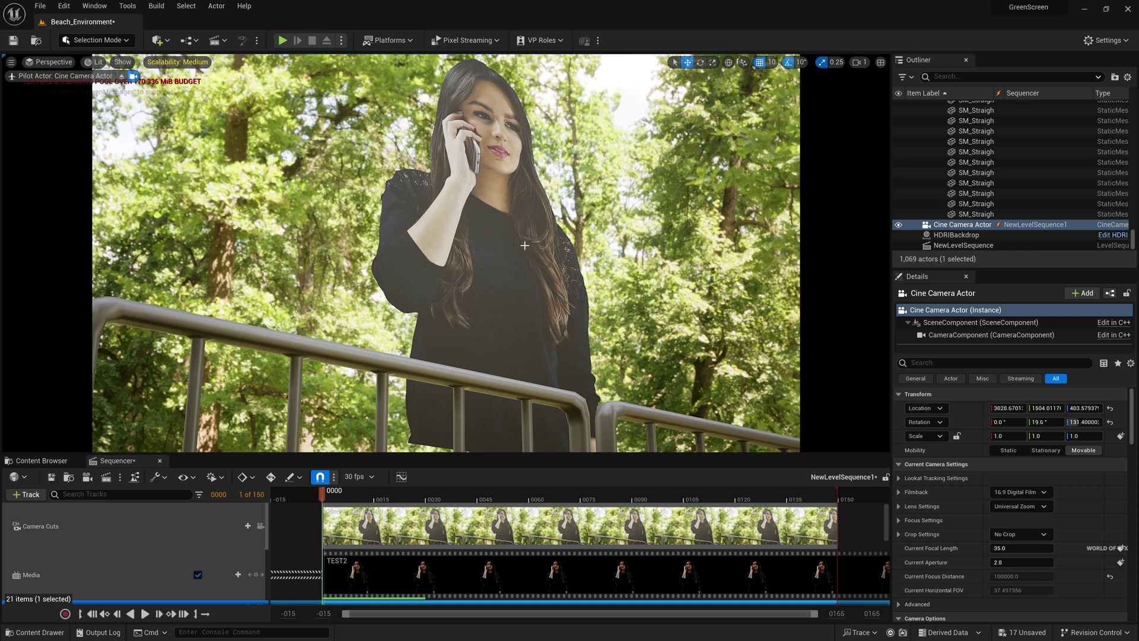
# Set the cine camera's lens to 105mm Prime f/2 and pull the camera back from the woman
pyautogui.click(1015, 506)
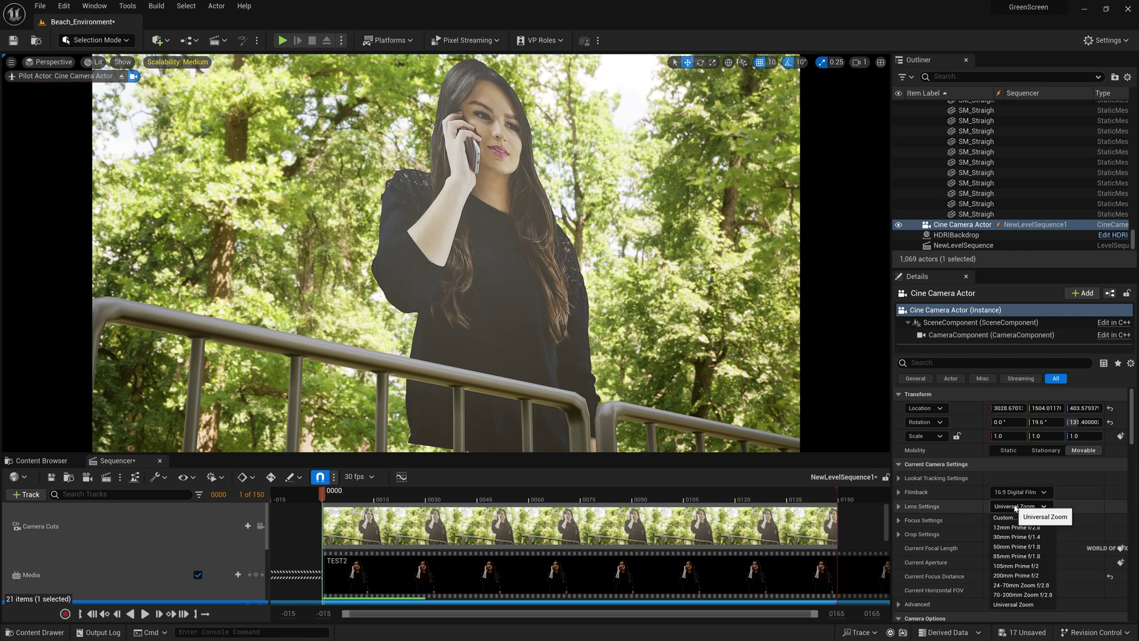
pyautogui.click(1022, 567)
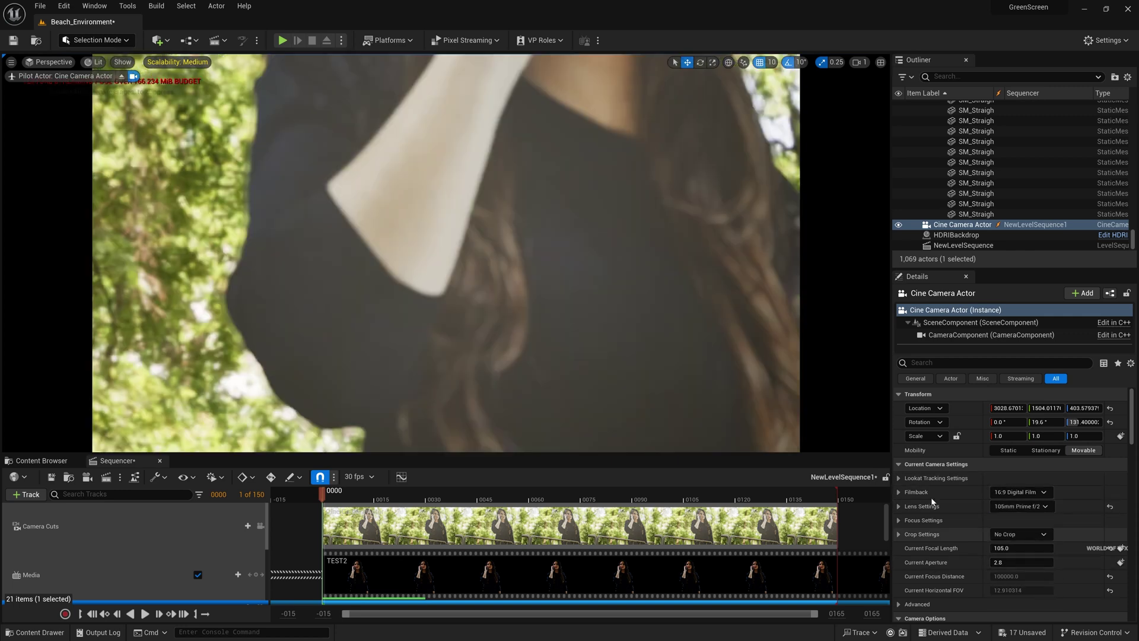
pyautogui.moveTo(657, 331); pyautogui.dragTo(656, 341, button='middle')
pyautogui.press('s')
pyautogui.moveTo(657, 341); pyautogui.dragTo(641, 322, button='right')
pyautogui.press('s')
pyautogui.press('s')
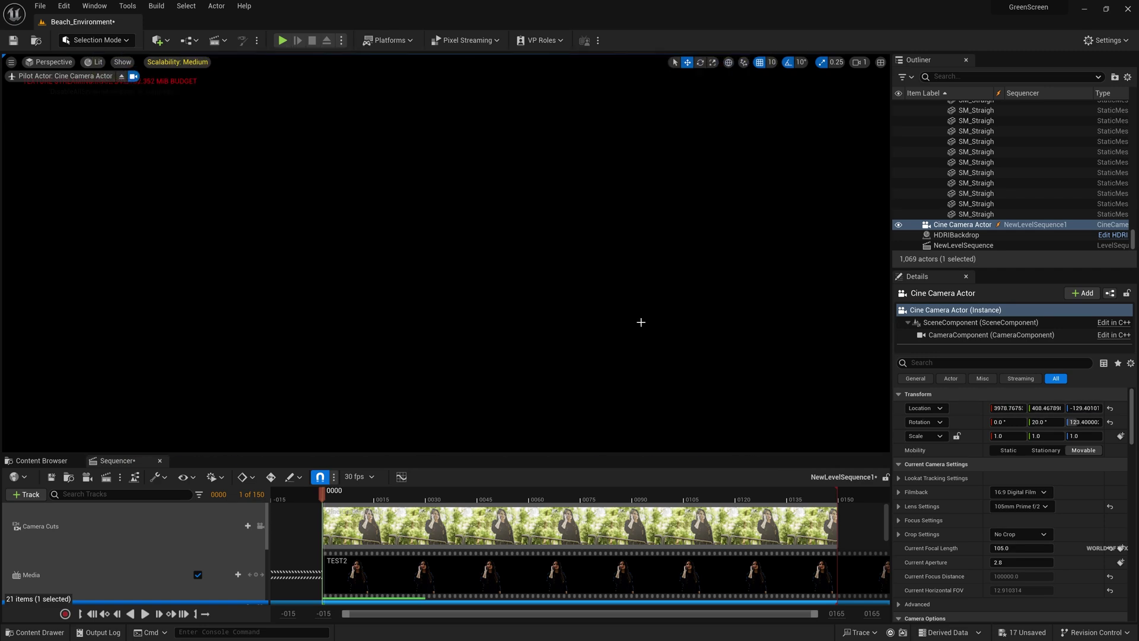
# Stop piloting the cine camera and lower the HDRIBackdrop to Z 0
pyautogui.click(119, 76)
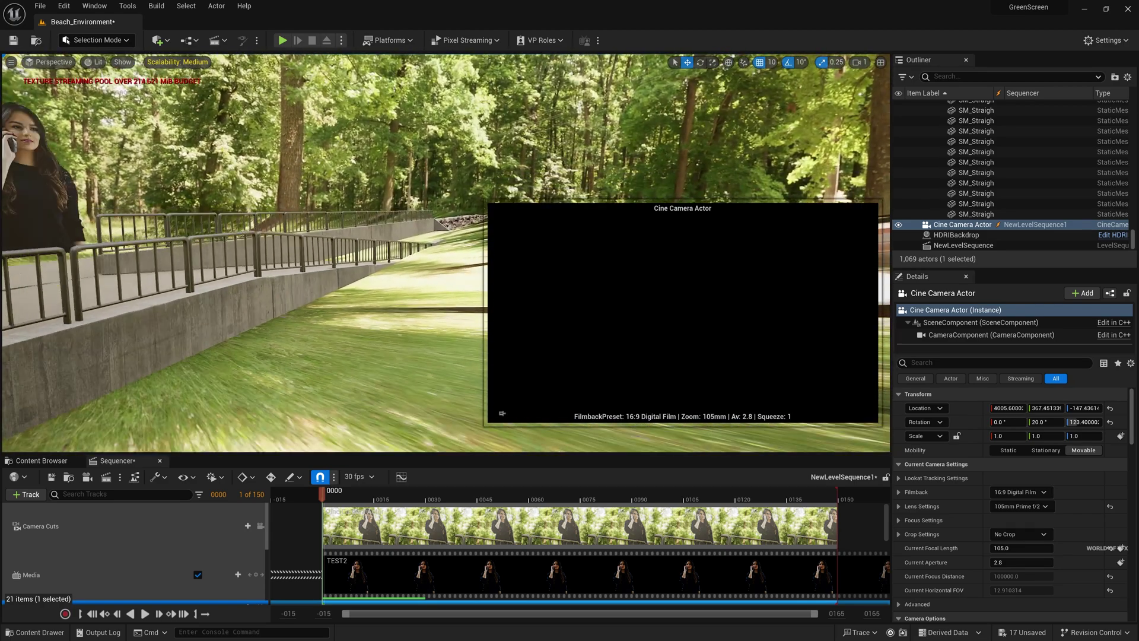
pyautogui.press('s')
pyautogui.moveTo(360, 277); pyautogui.dragTo(360, 278, button='right')
pyautogui.click(351, 285)
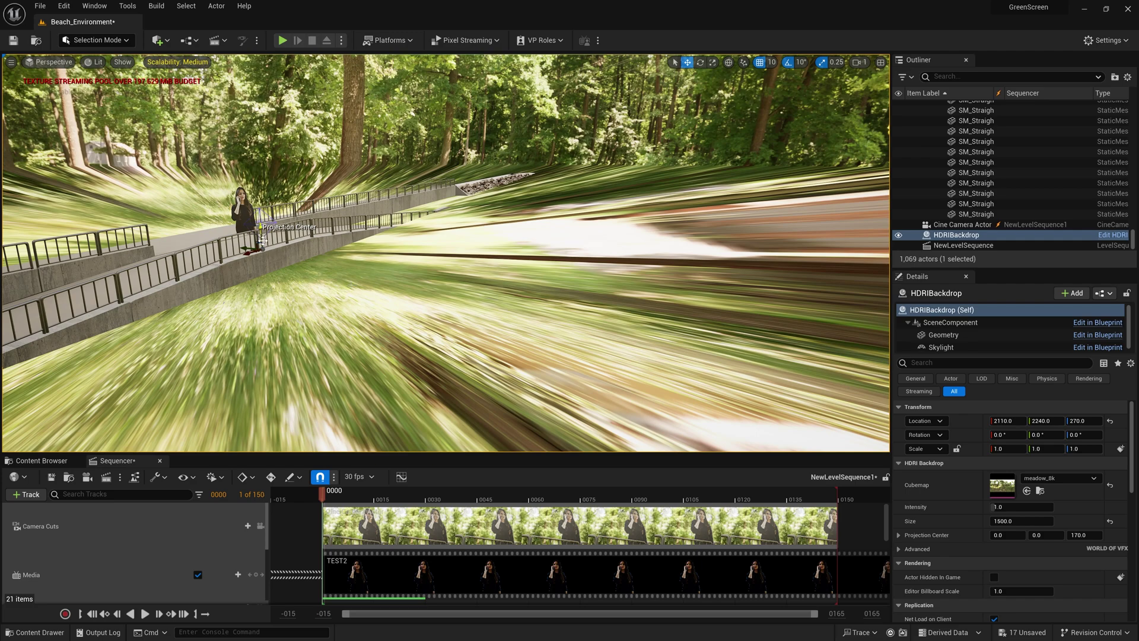
pyautogui.moveTo(263, 240); pyautogui.dragTo(261, 277)
pyautogui.moveTo(261, 277); pyautogui.dragTo(225, 240, button='right')
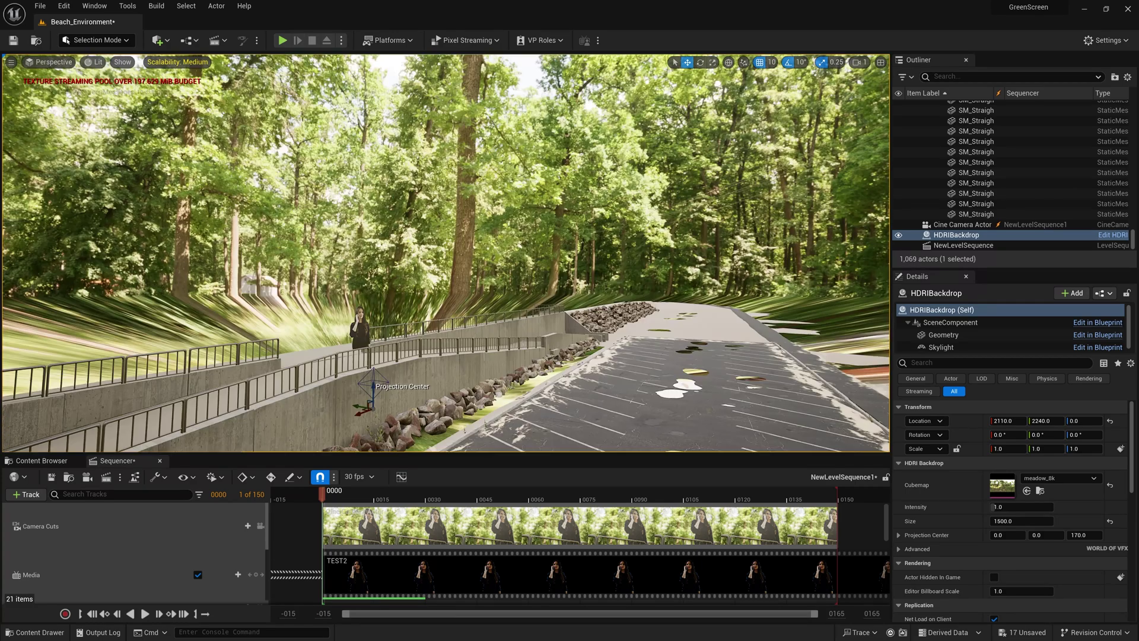
pyautogui.moveTo(401, 295); pyautogui.dragTo(397, 329, button='middle')
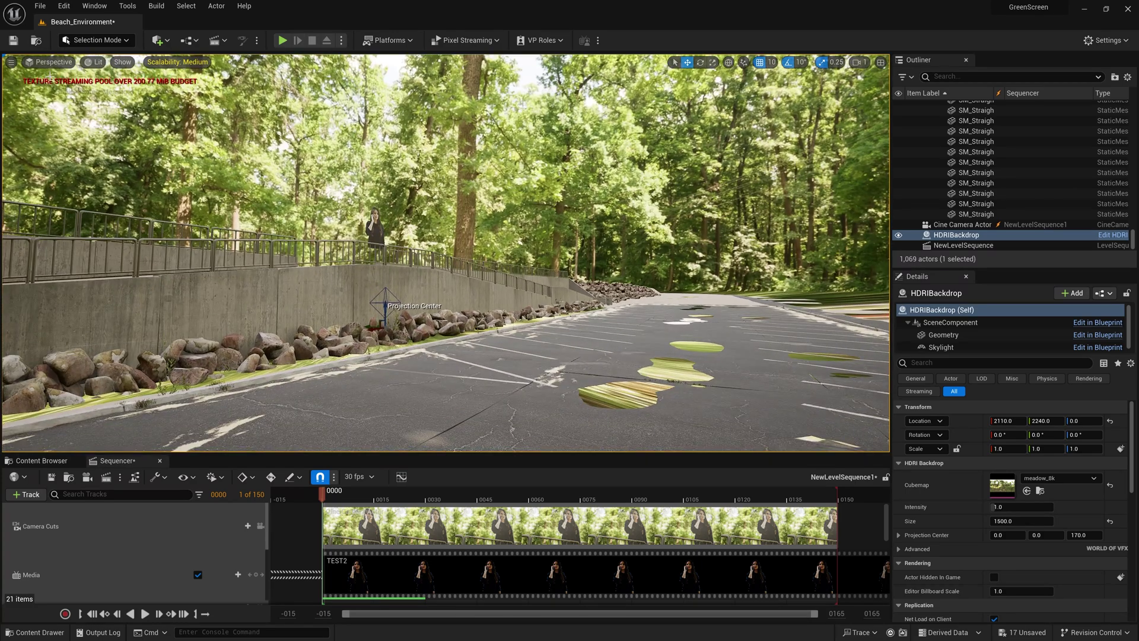
# Return to the cine camera's view, reframe the woman, and set the camera's filmback to 16:9 DSLR
pyautogui.click(51, 61)
pyautogui.click(83, 180)
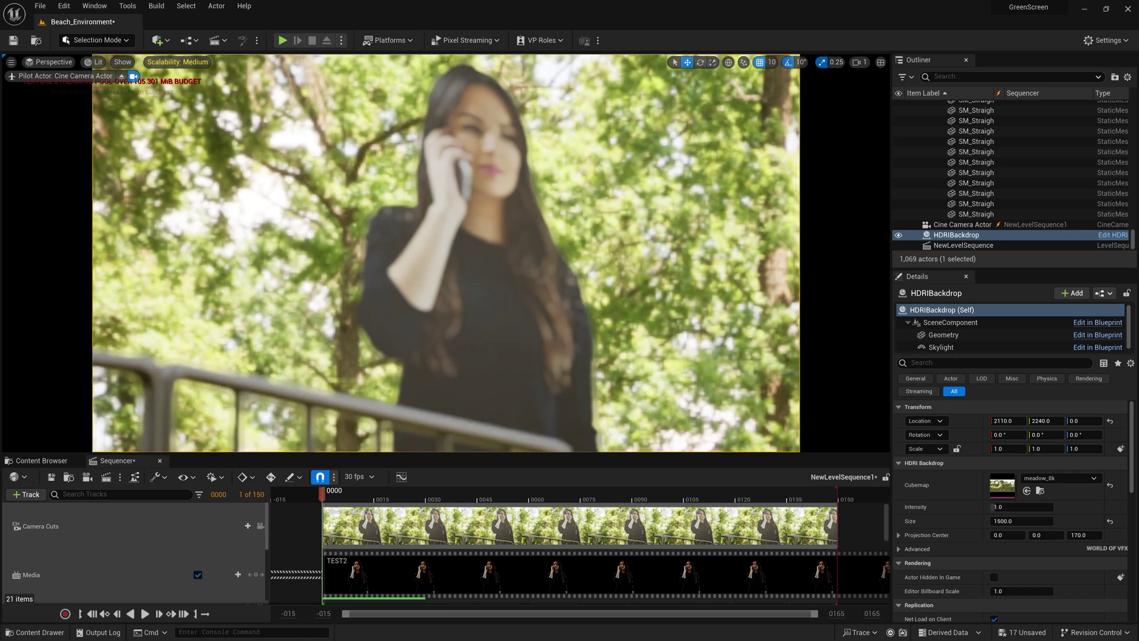
pyautogui.click(963, 225)
pyautogui.click(1038, 492)
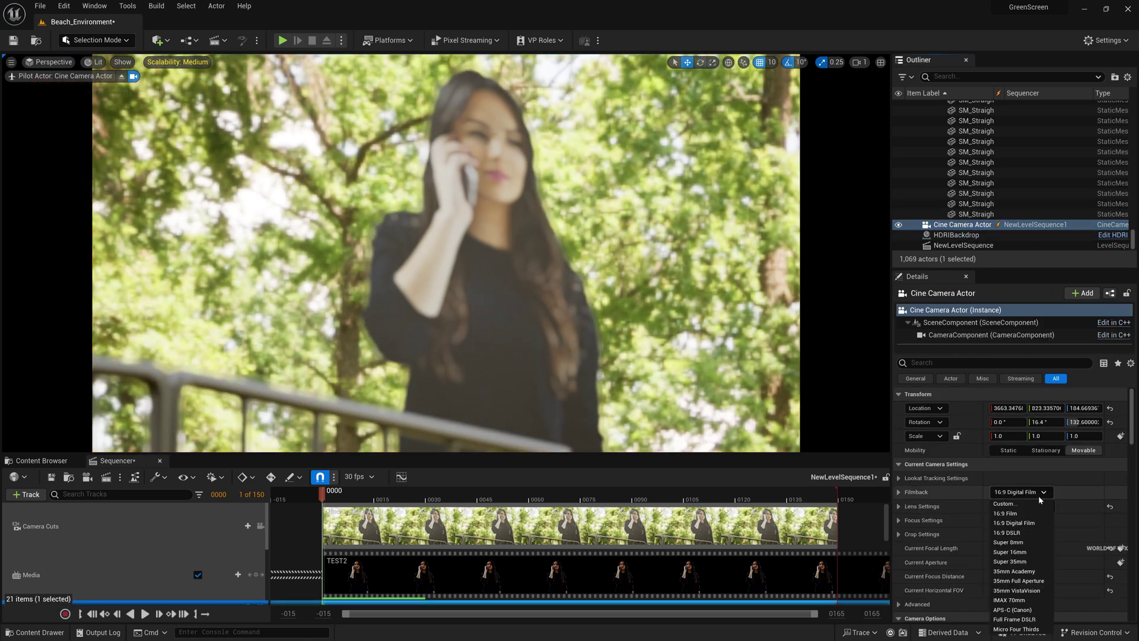
pyautogui.click(1026, 533)
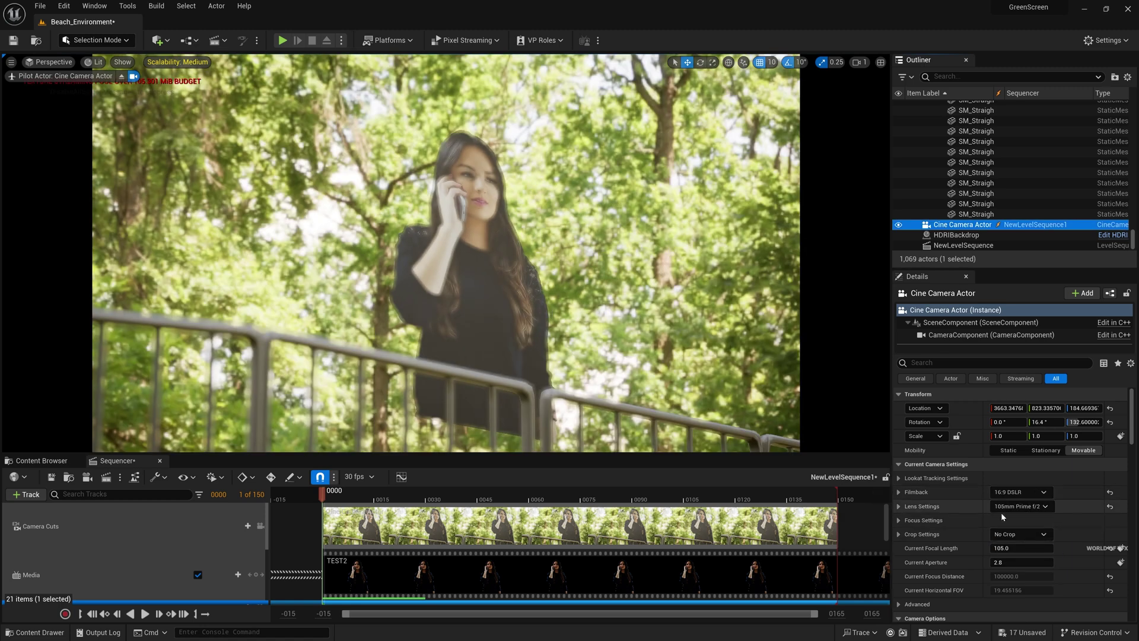
# Set the cine camera's crop to 2.39 and its focus method to Tracking
pyautogui.click(1009, 535)
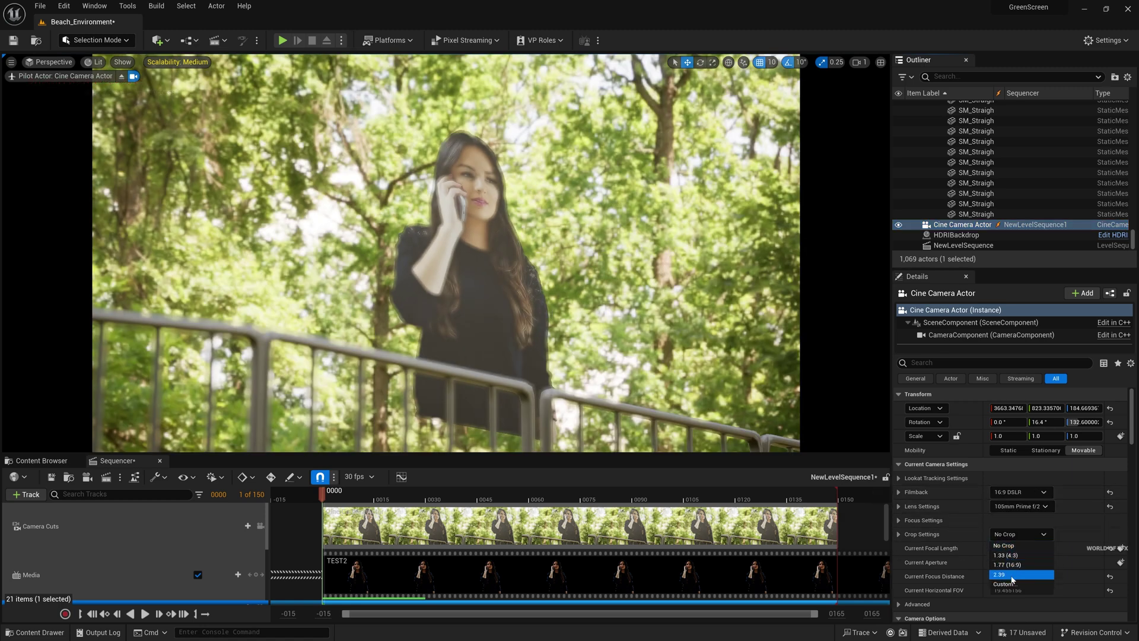
pyautogui.click(1012, 575)
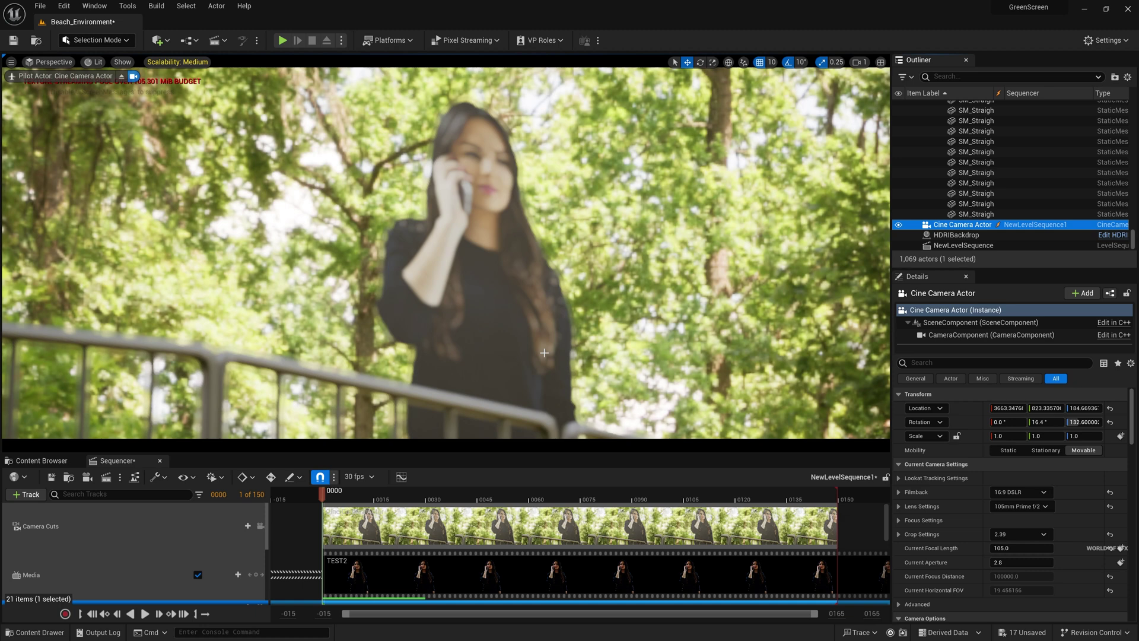
pyautogui.click(900, 520)
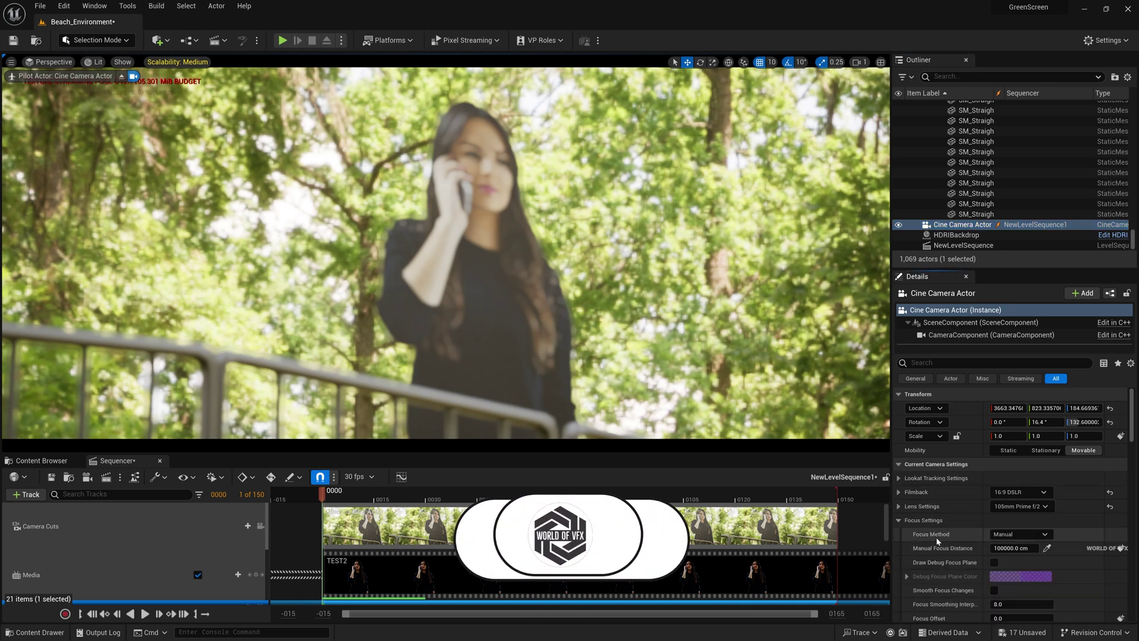
pyautogui.click(1018, 534)
pyautogui.click(1008, 566)
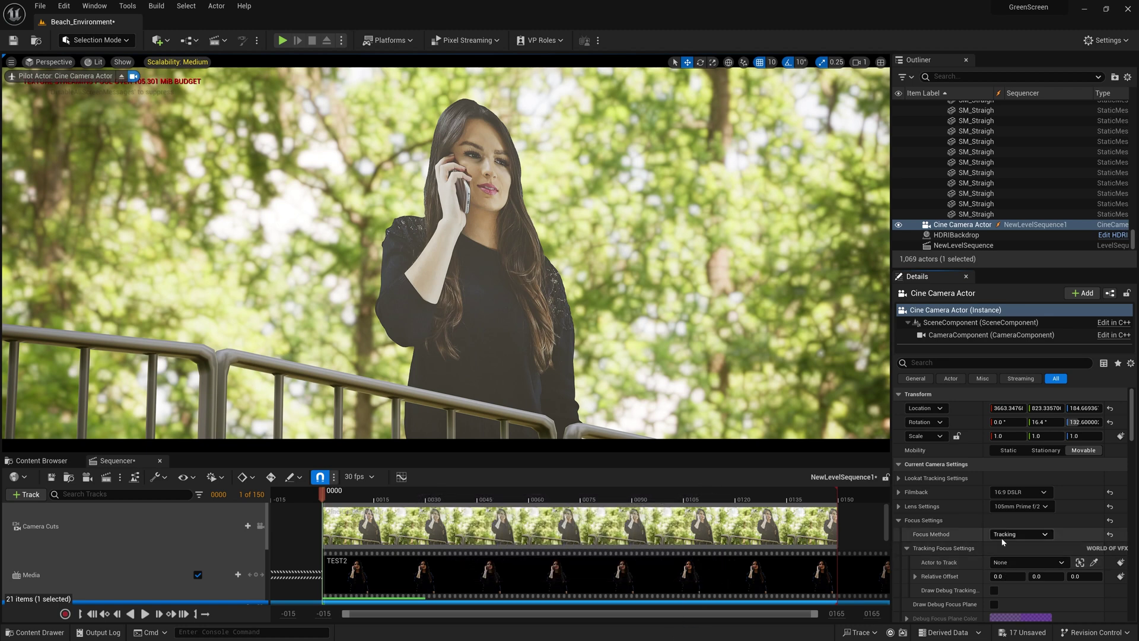
# Choose the Plane as the actor that the cine camera's focus tracks
pyautogui.click(1011, 565)
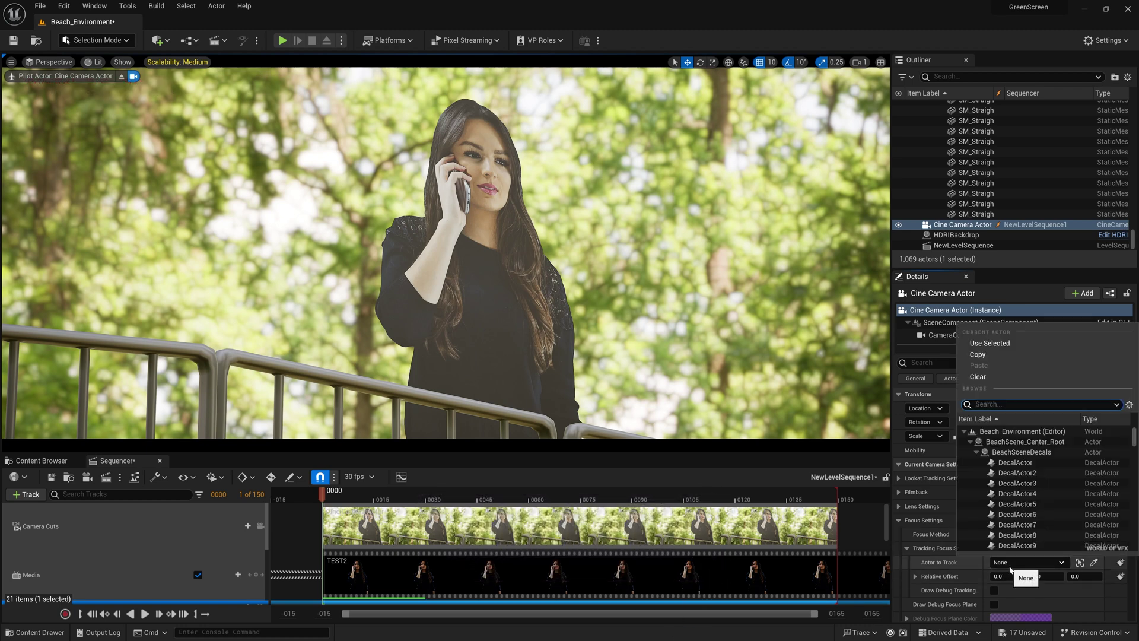
pyautogui.click(977, 452)
pyautogui.click(976, 462)
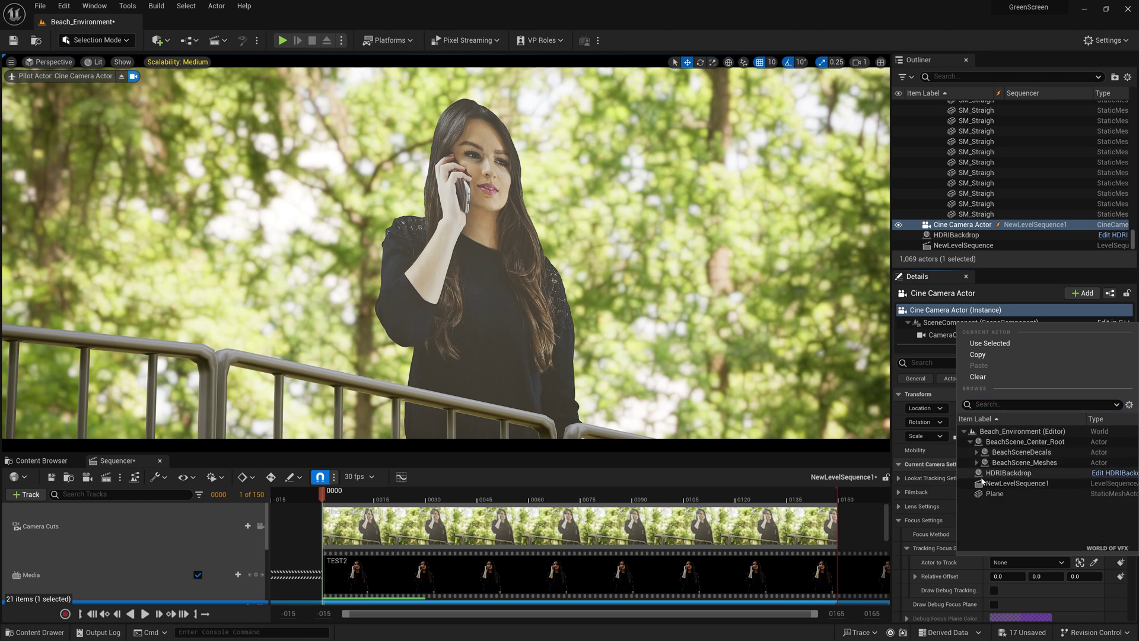
pyautogui.click(995, 494)
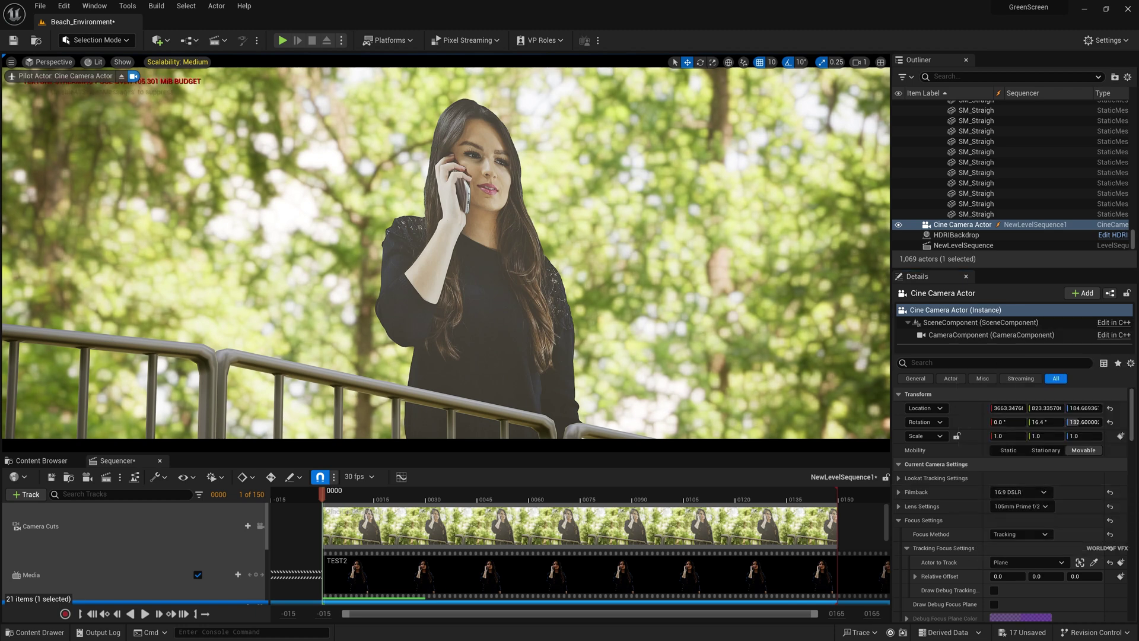
# Rotate the woman's plane to 190° about Z, reframe her in the camera view, and scale the plane to 5.75 × 3.0 × 2.5
pyautogui.click(494, 297)
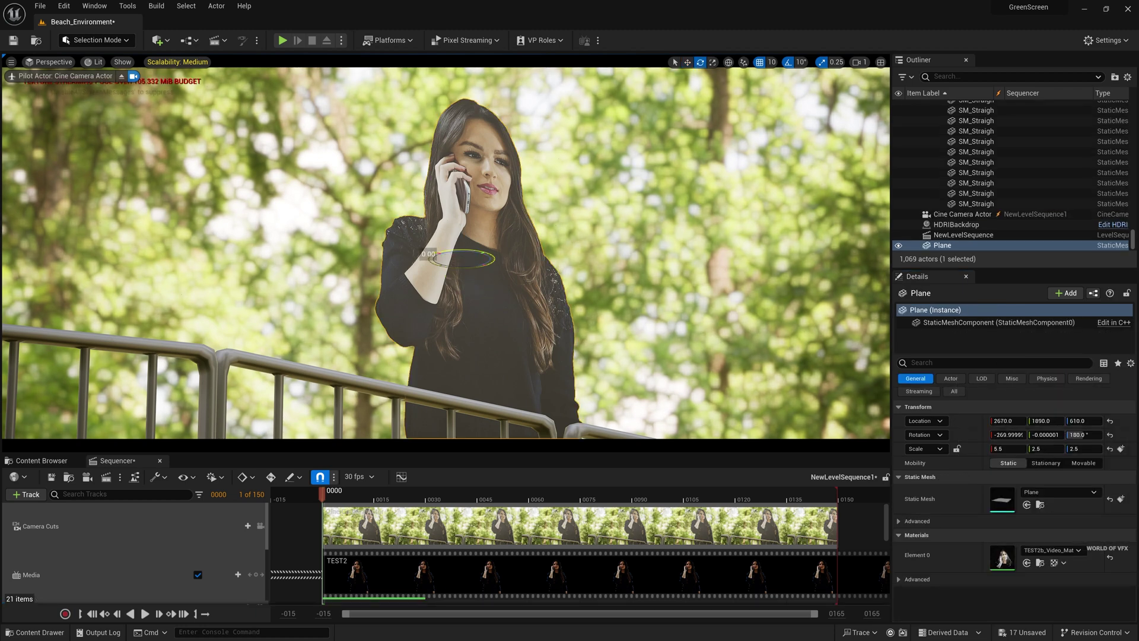
pyautogui.moveTo(439, 253); pyautogui.dragTo(434, 254)
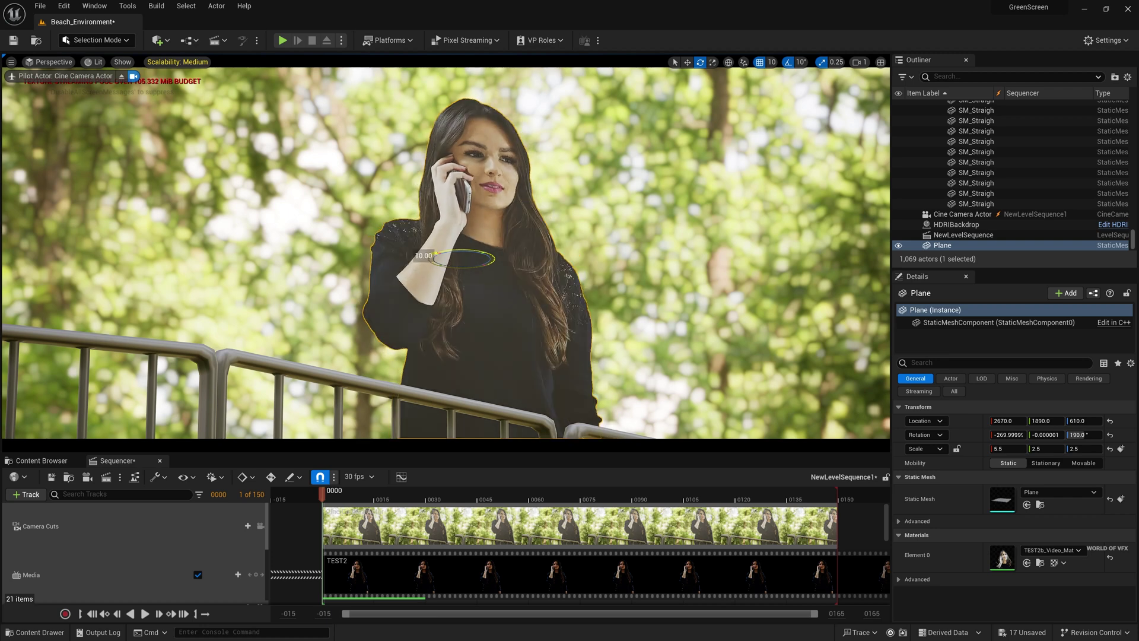
pyautogui.moveTo(435, 254); pyautogui.dragTo(451, 190, button='middle')
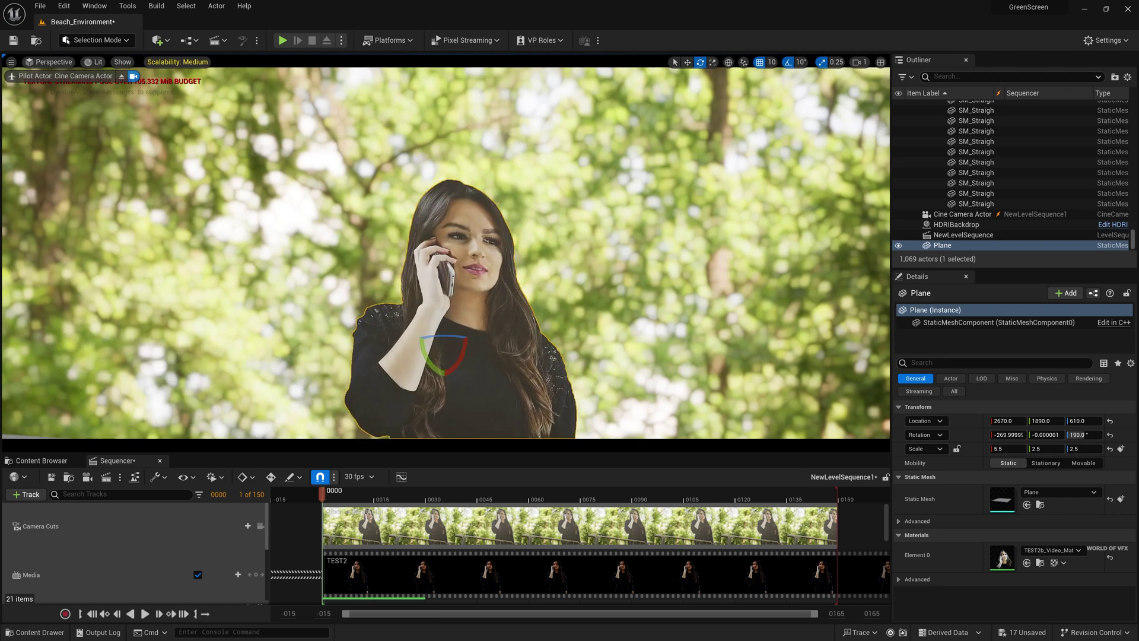
pyautogui.moveTo(444, 255)
pyautogui.mouseDown(button='right')
pyautogui.moveTo(444, 296)
pyautogui.moveTo(444, 273)
pyautogui.mouseUp(button='right')
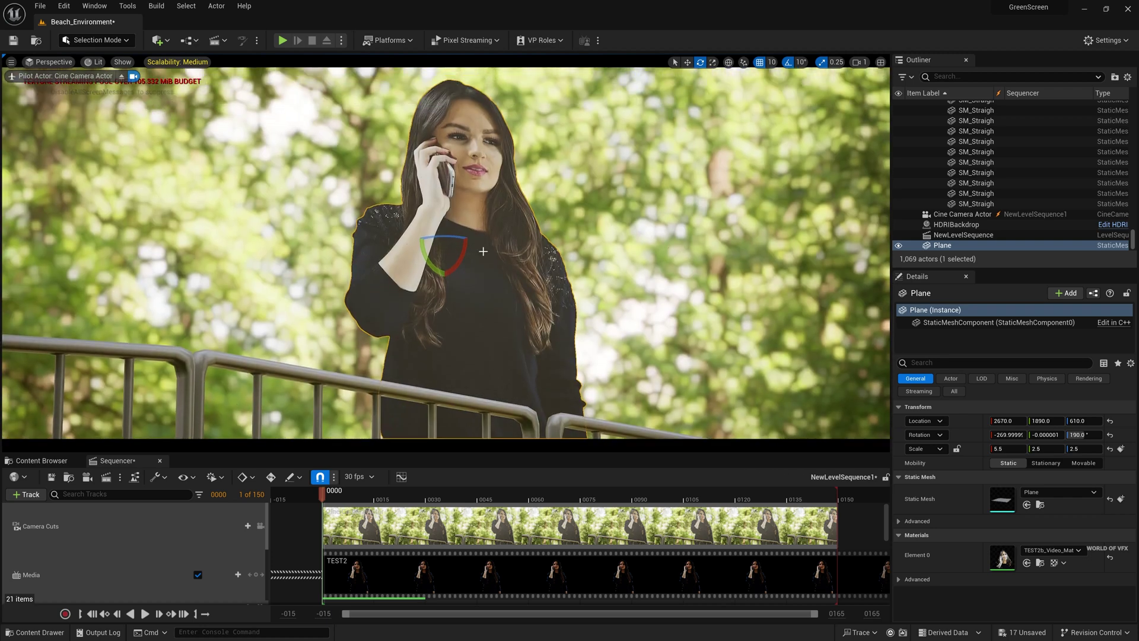
pyautogui.moveTo(444, 273); pyautogui.dragTo(439, 254, button='middle')
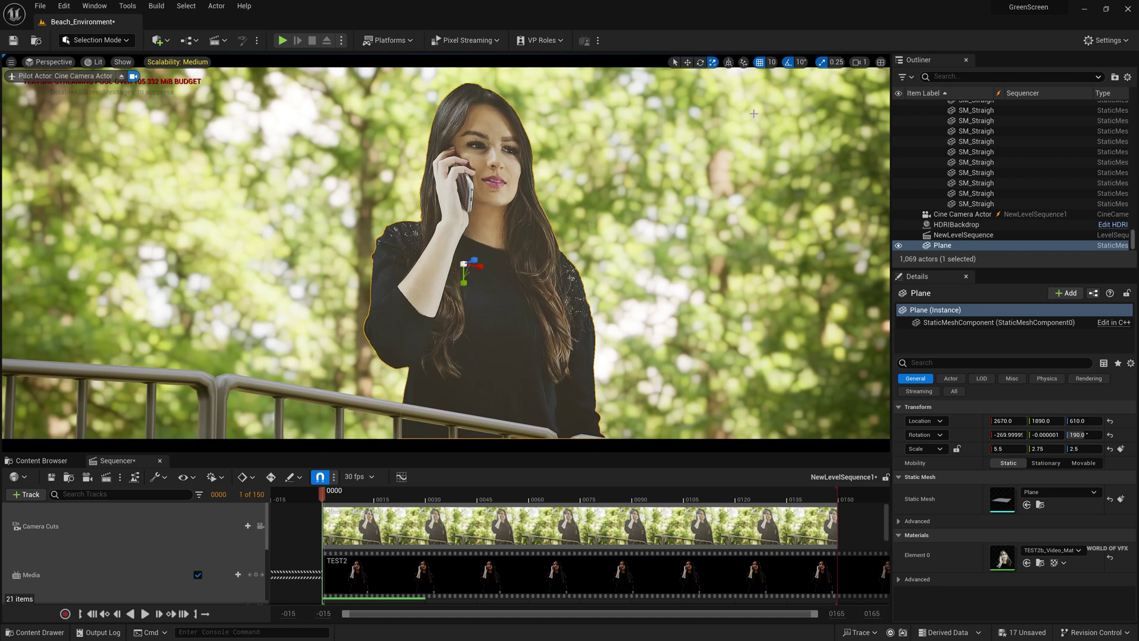
pyautogui.moveTo(480, 266); pyautogui.dragTo(489, 268)
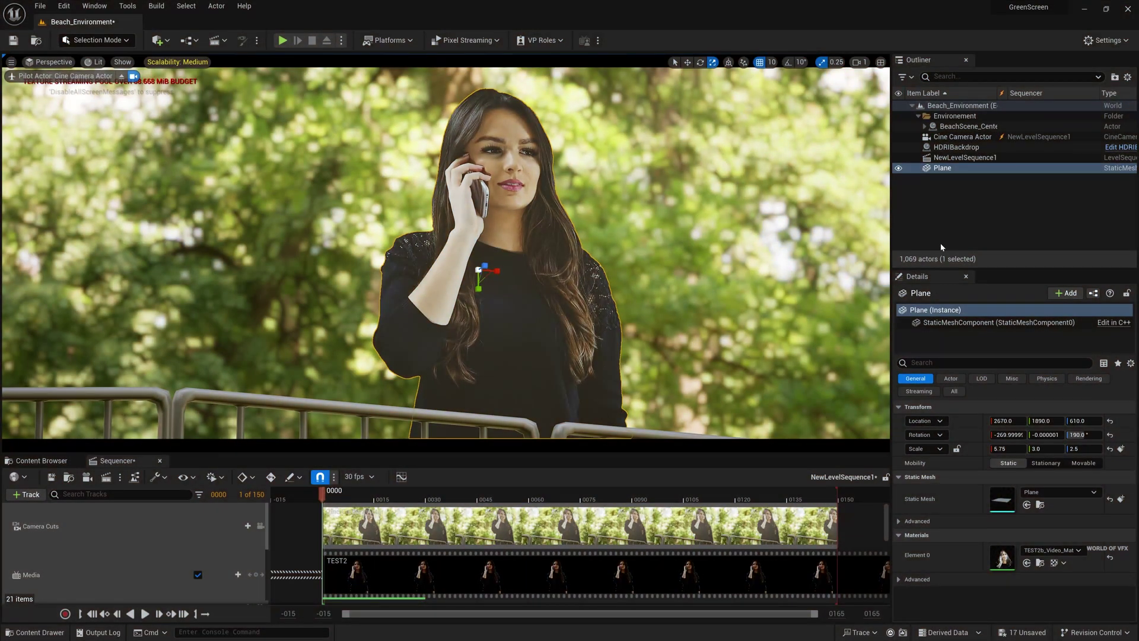
pyautogui.click(941, 247)
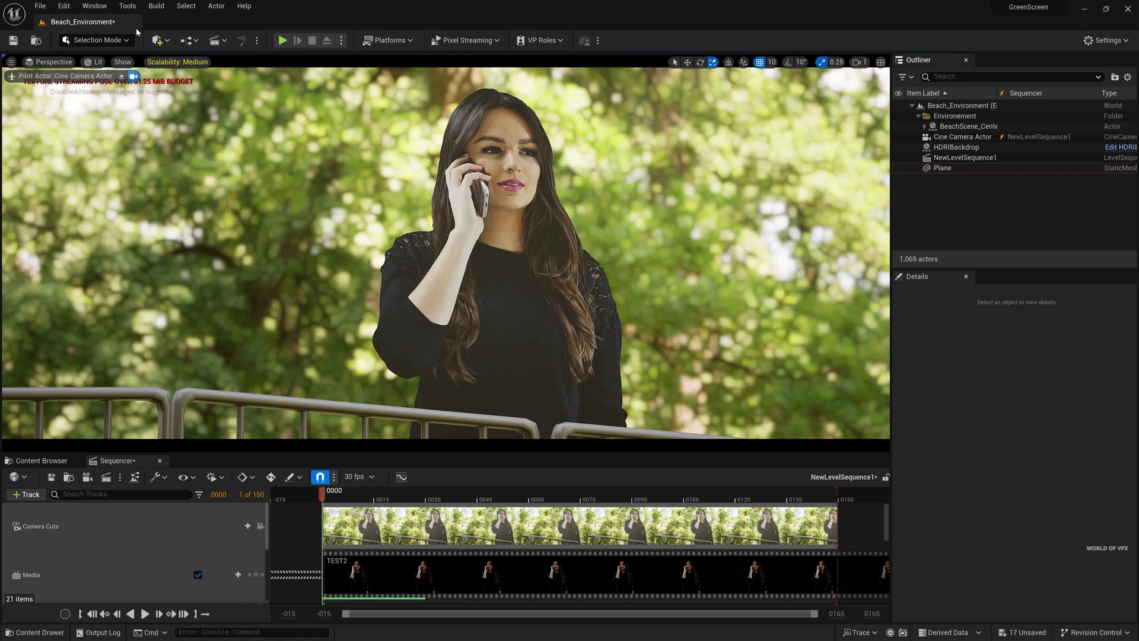
# Create a sky atmosphere and a height fog with the Env. Light Mixer
pyautogui.click(104, 9)
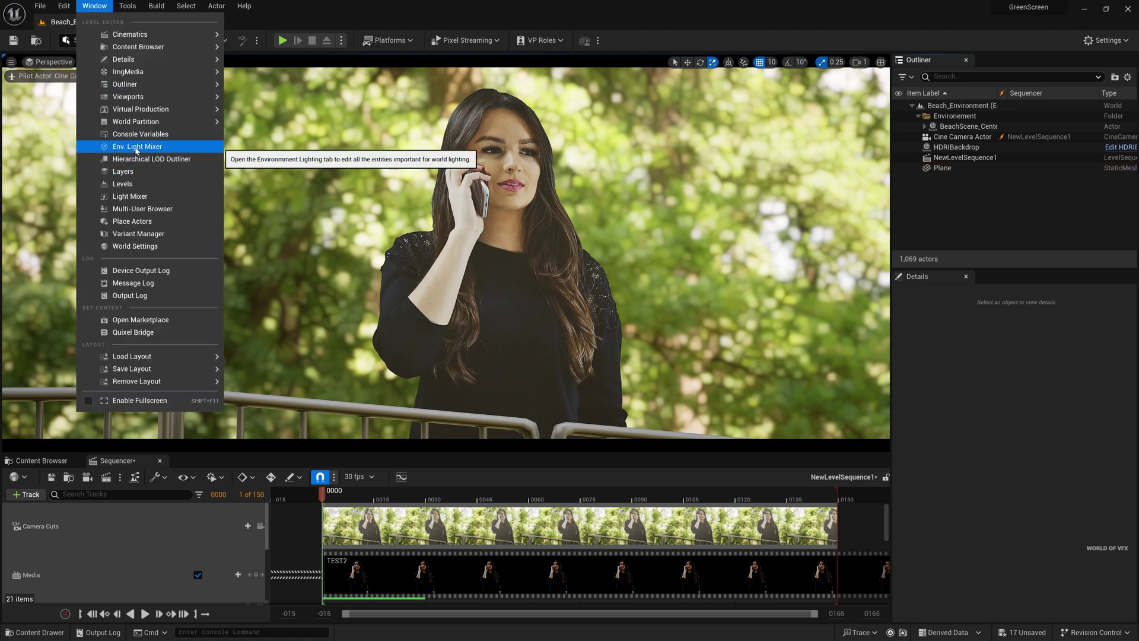
pyautogui.click(135, 148)
pyautogui.moveTo(465, 191); pyautogui.dragTo(235, 284)
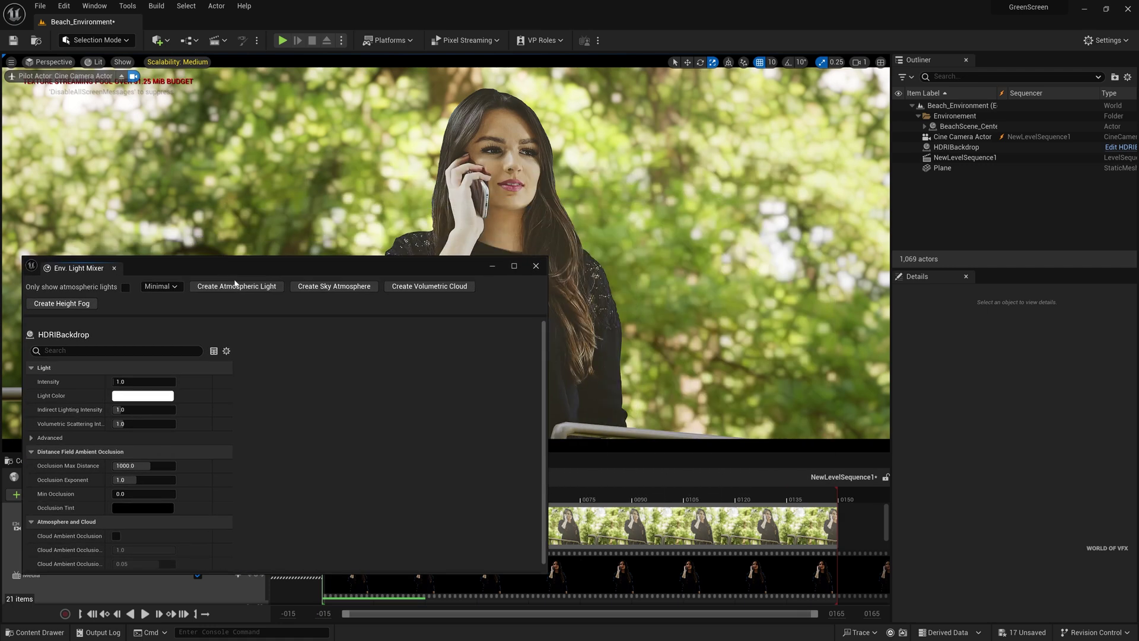
pyautogui.click(318, 289)
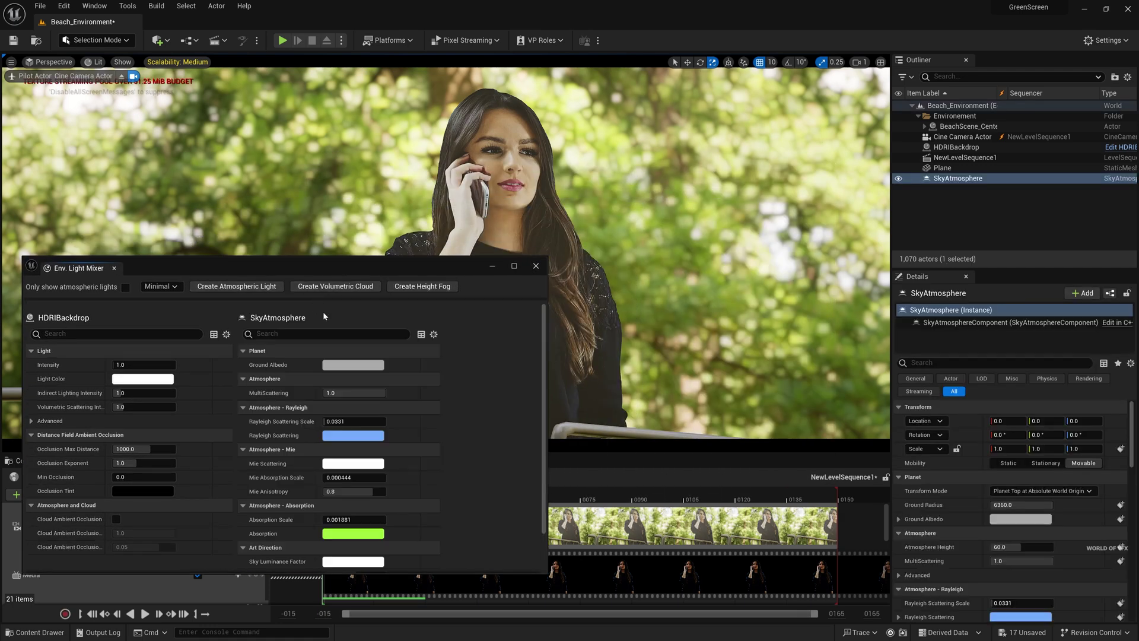
pyautogui.click(423, 289)
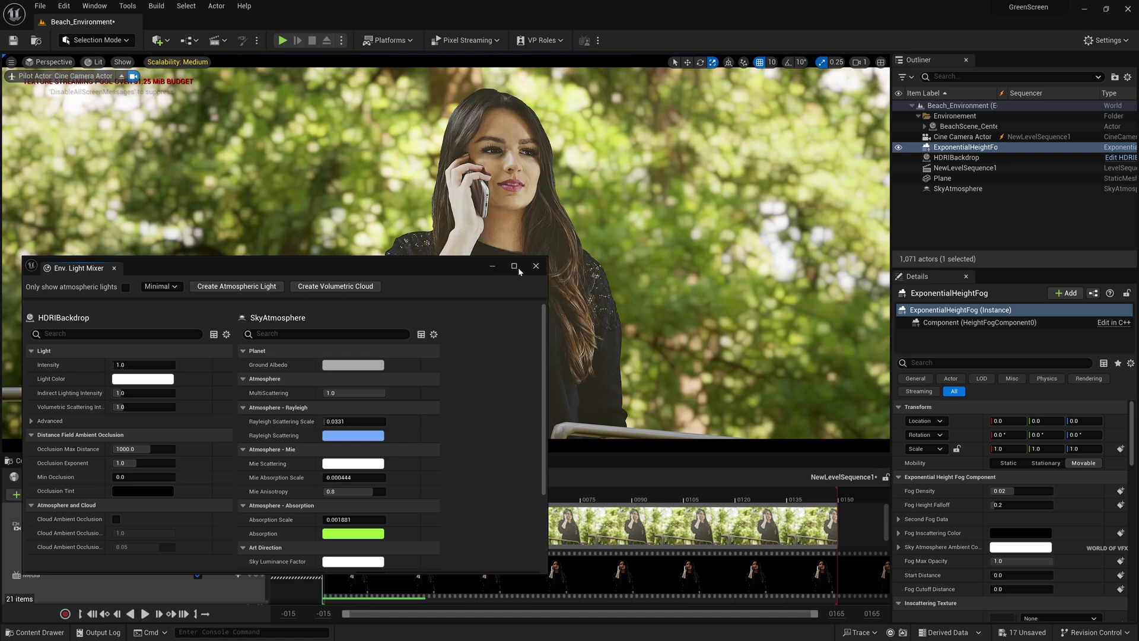
pyautogui.click(535, 266)
# Add a directional light to the scene and remove the exponential height fog
pyautogui.click(157, 40)
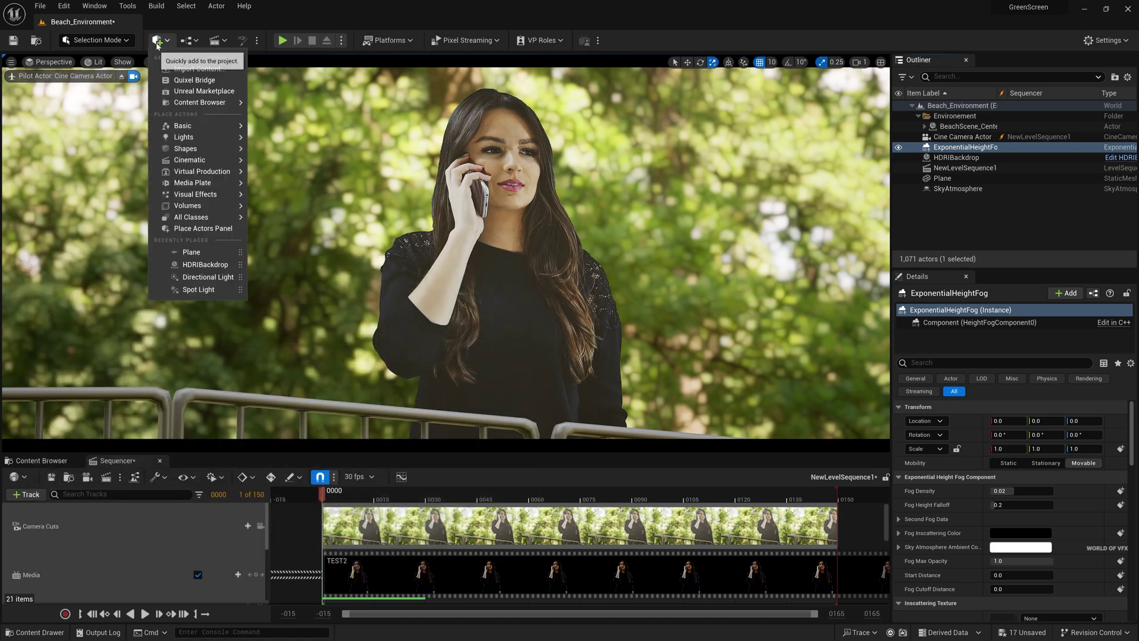
pyautogui.moveTo(190, 137)
pyautogui.click(274, 143)
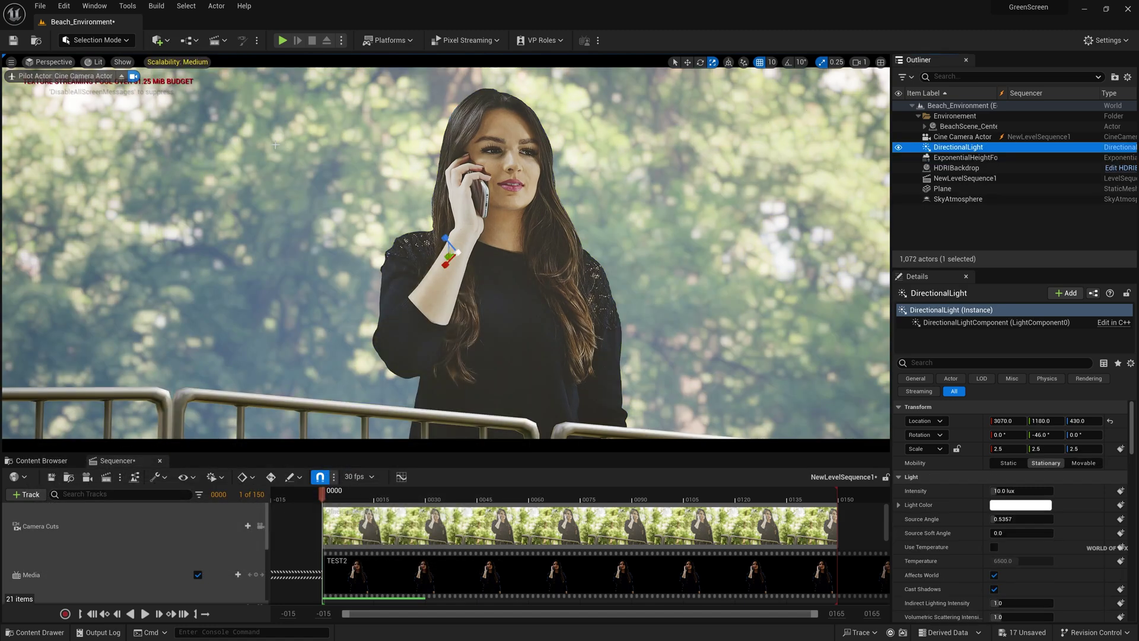
pyautogui.click(703, 259)
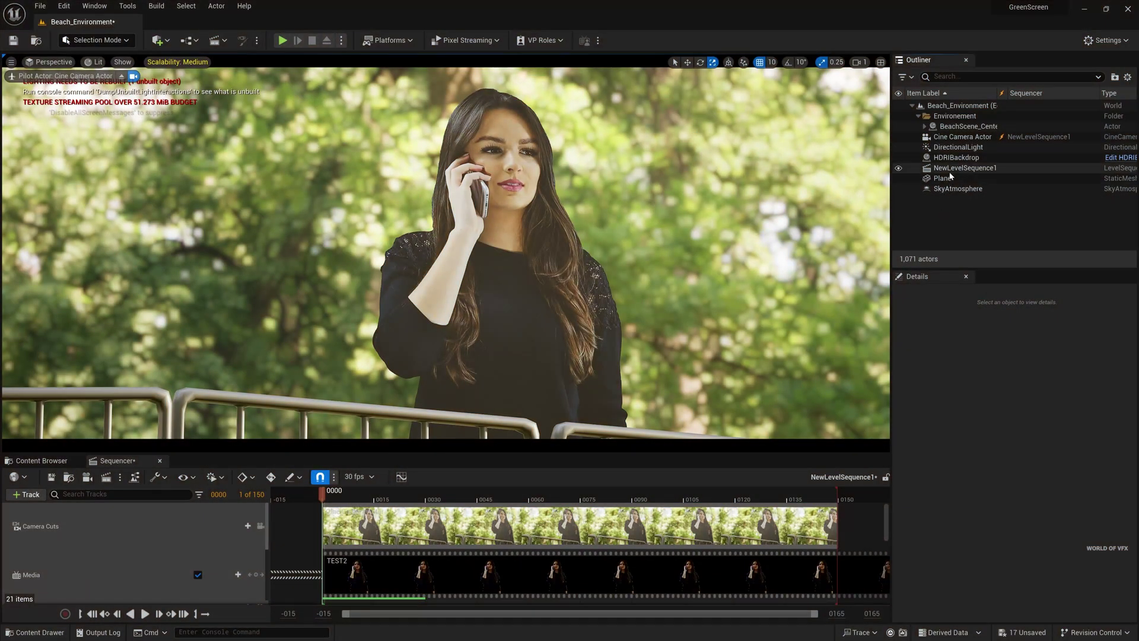
# Stop piloting the cine camera and pin its preview over a wide view of the wall and parking lot
pyautogui.click(956, 157)
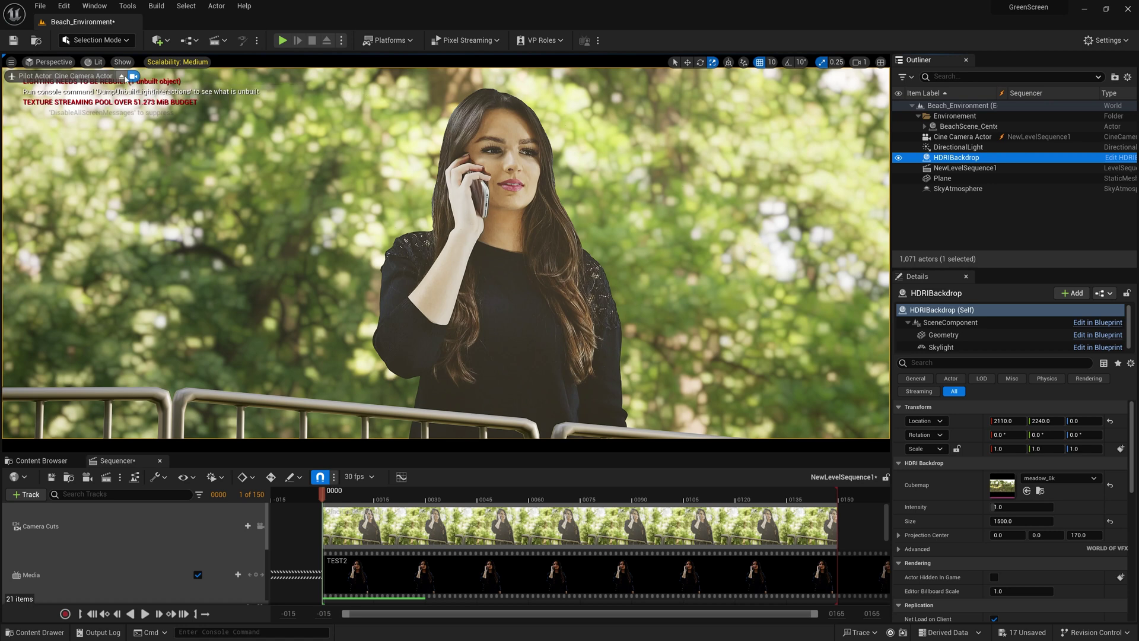
pyautogui.click(122, 76)
pyautogui.press('e')
pyautogui.moveTo(446, 253); pyautogui.dragTo(403, 298, button='right')
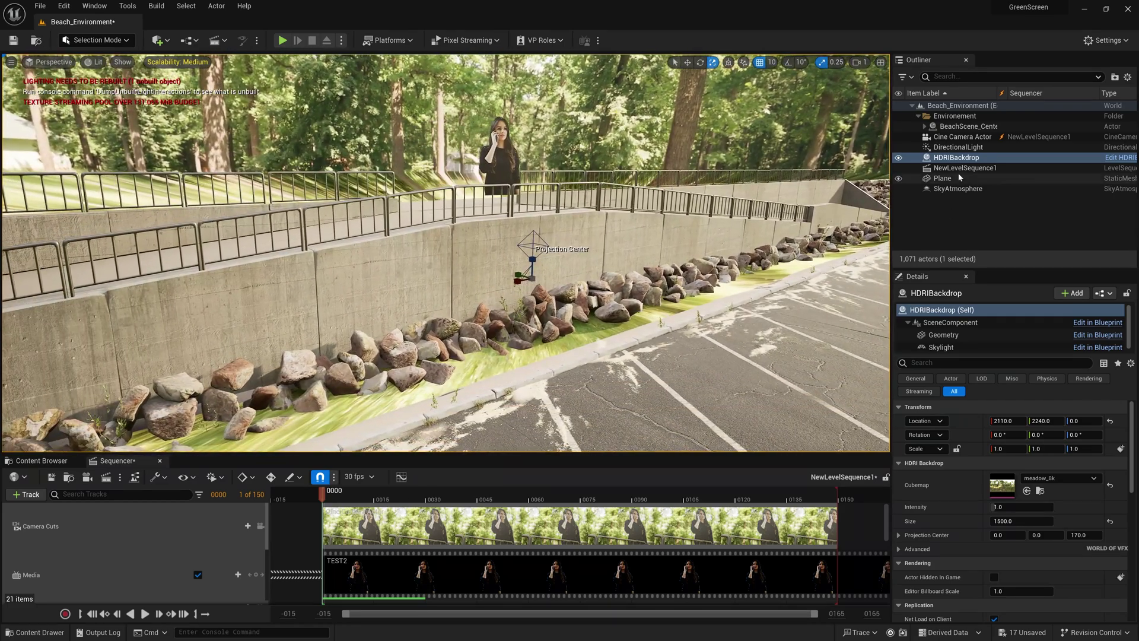
pyautogui.click(955, 138)
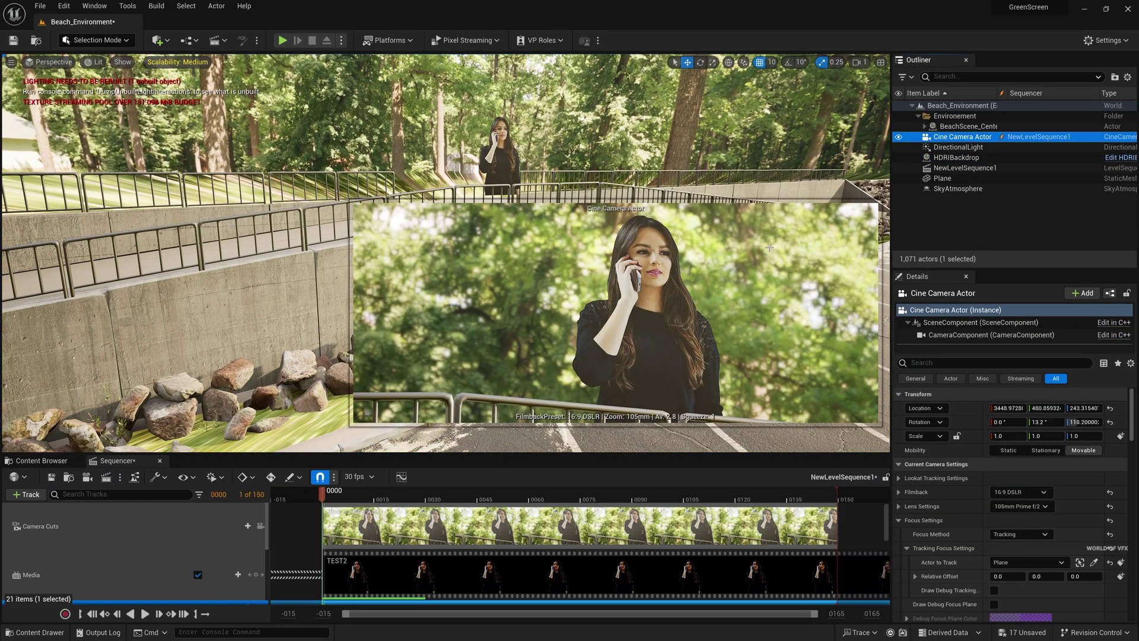
pyautogui.click(367, 414)
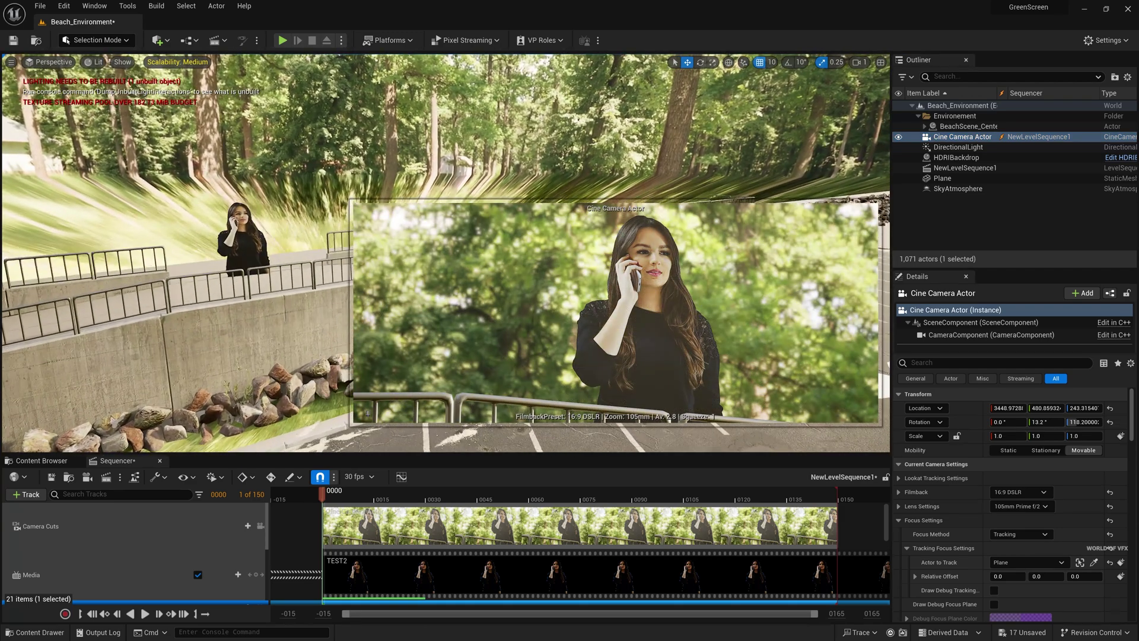
pyautogui.moveTo(445, 252); pyautogui.dragTo(505, 261, button='right')
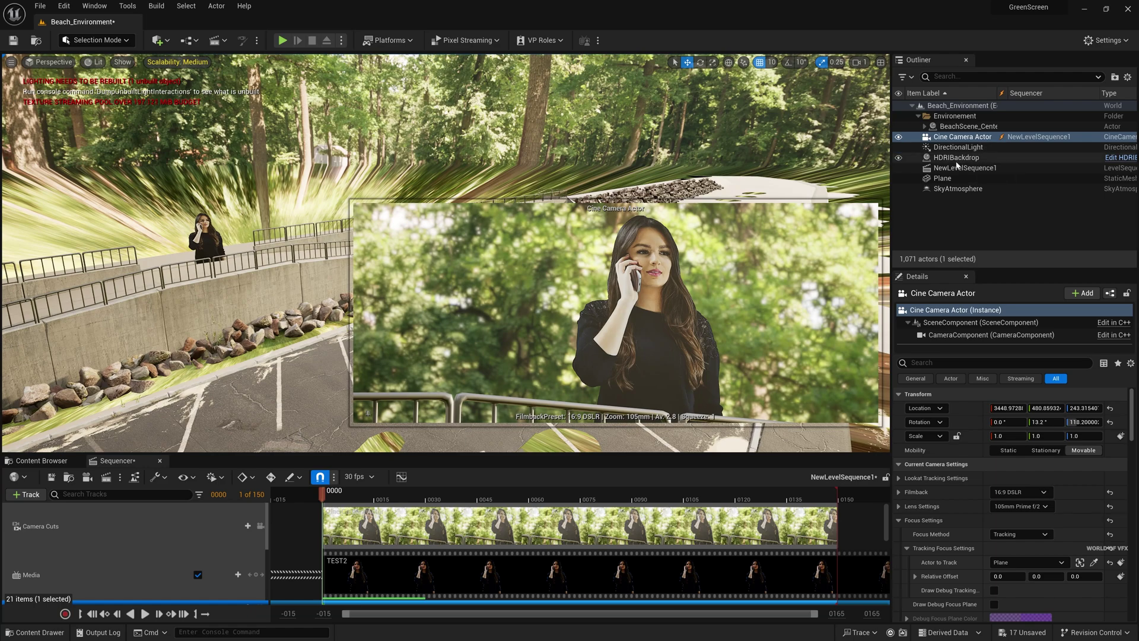
# Rotate the HDRIBackdrop to about 48.7° around Z to change the trees behind the woman
pyautogui.click(955, 157)
pyautogui.moveTo(232, 384); pyautogui.dragTo(276, 367, button='middle')
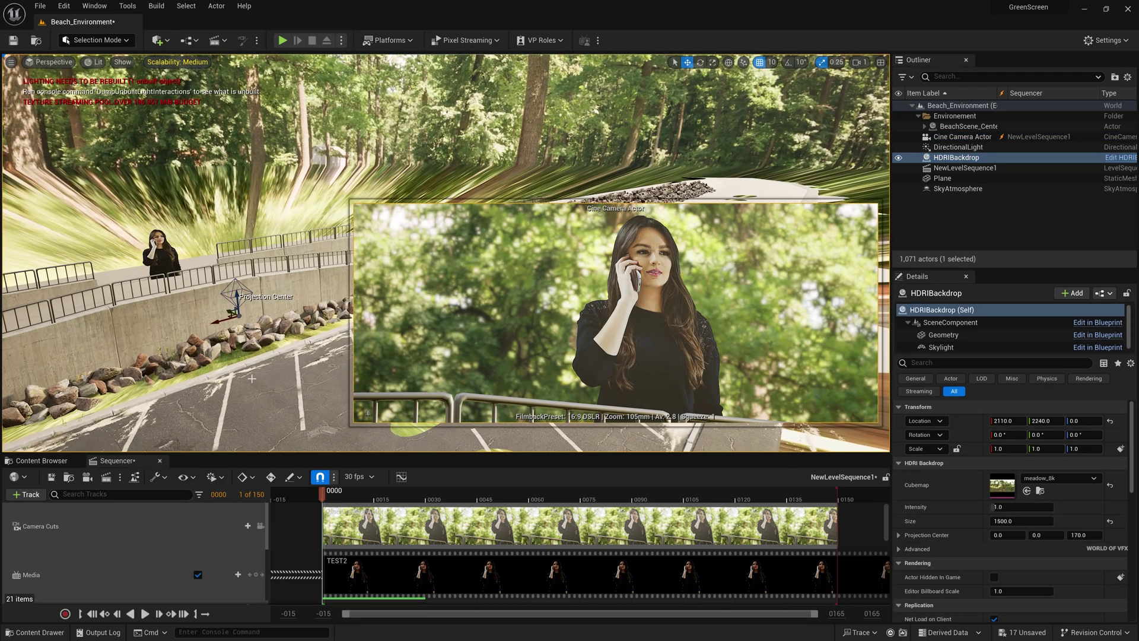
pyautogui.press('e')
pyautogui.moveTo(239, 328); pyautogui.dragTo(177, 327)
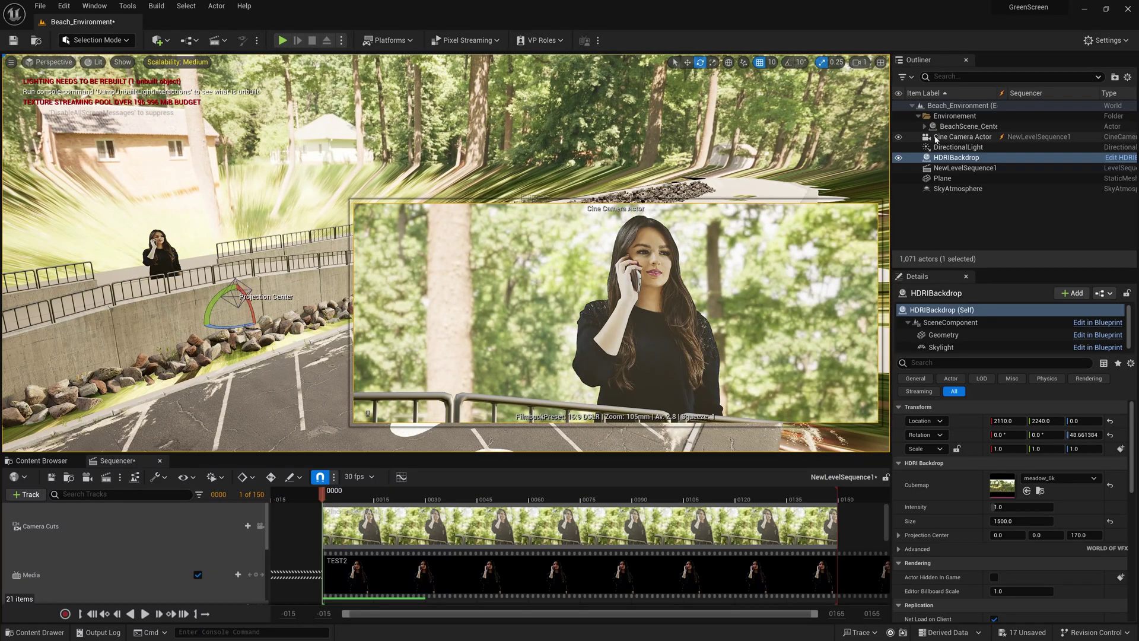
# Rotate the woman's plane to about 197.1° around Z, enlarge it slightly in height, and deselect it
pyautogui.click(947, 180)
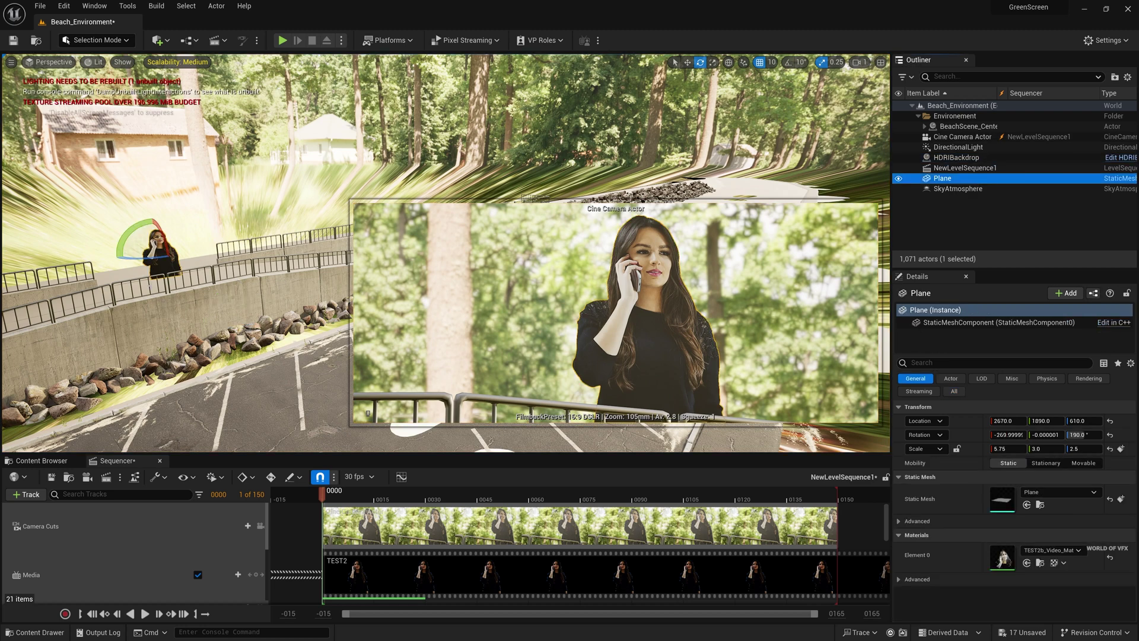
pyautogui.moveTo(152, 258); pyautogui.dragTo(104, 262)
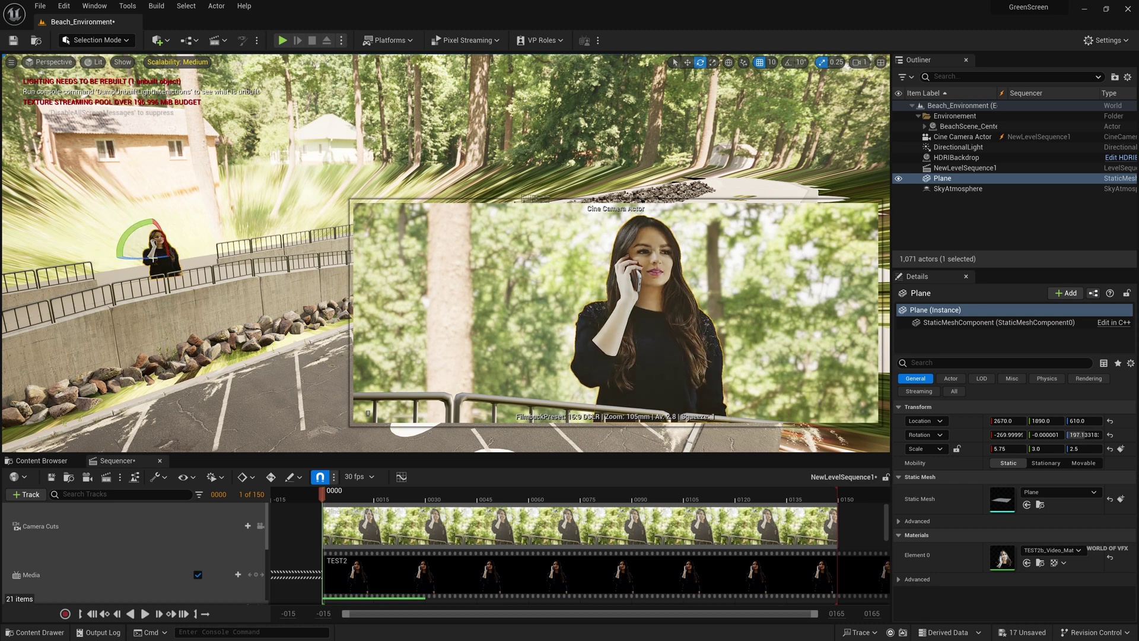
pyautogui.click(902, 225)
pyautogui.press('r')
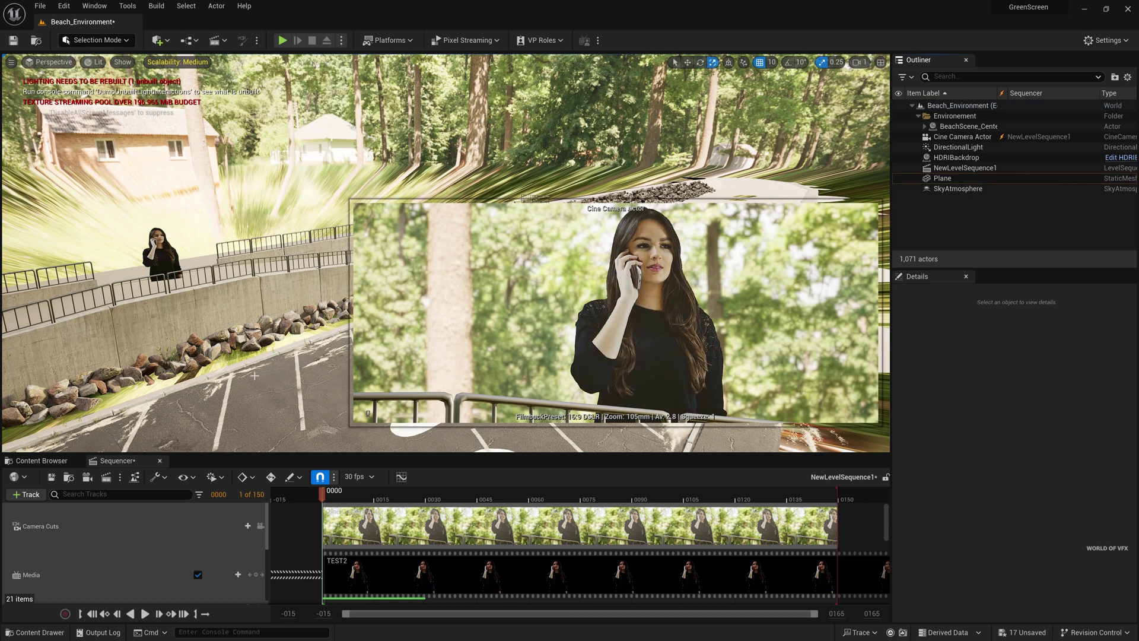
pyautogui.click(255, 368)
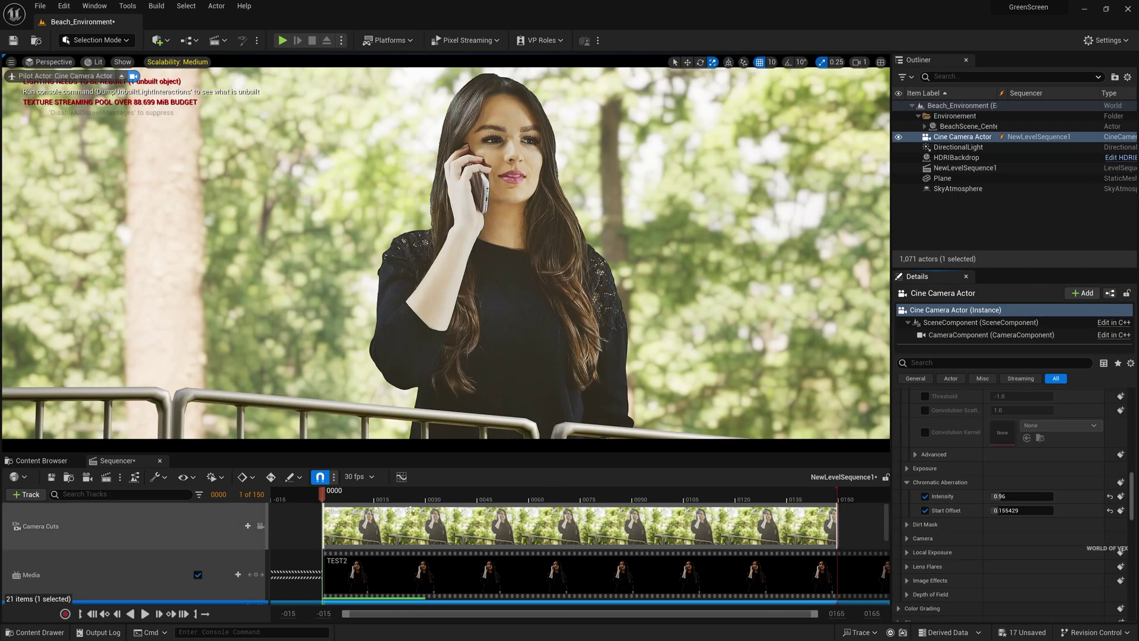
# Preview the sequence through the cine camera by scrubbing to frame 41
pyautogui.moveTo(341, 496); pyautogui.dragTo(467, 514)
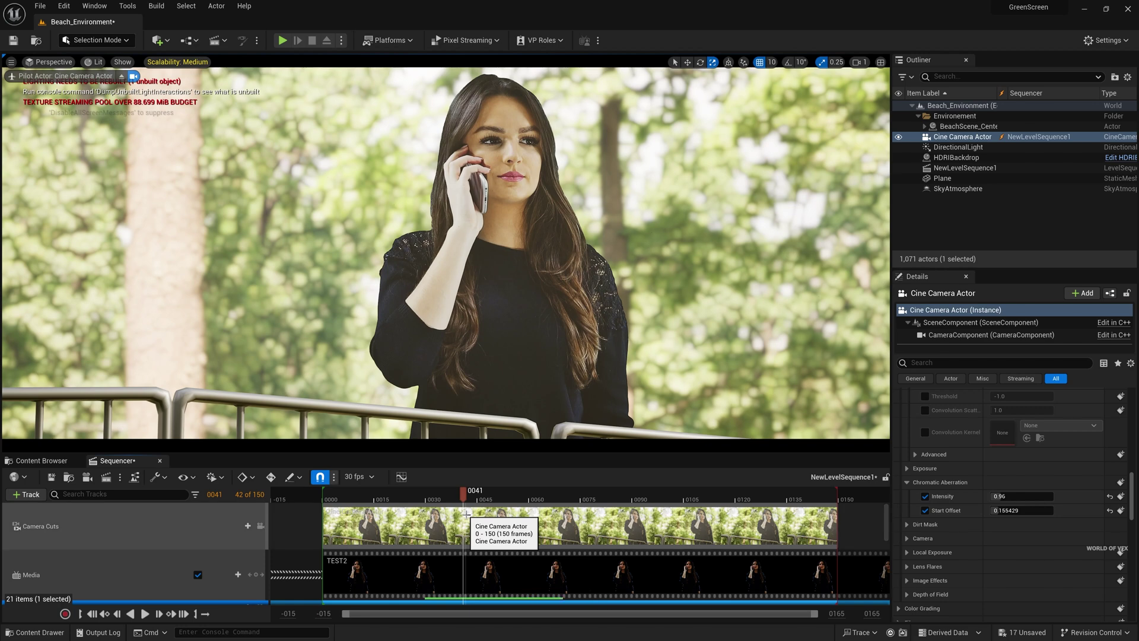